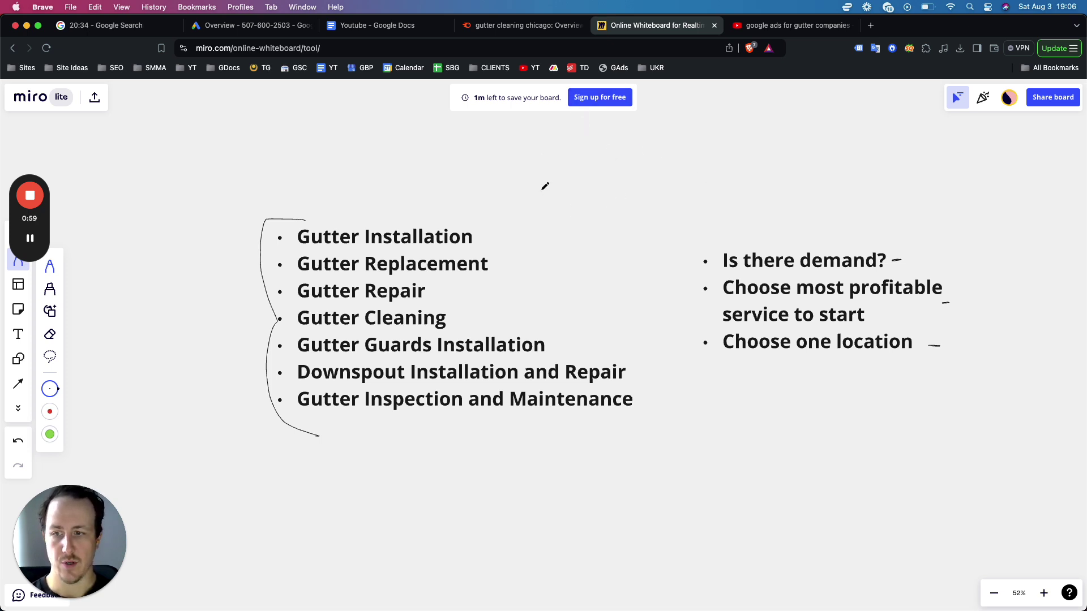
Step: Compare the Semrush keyword overview for "gutter cleaning chicago" with the gutter services listed on the Miro whiteboard
left_click(535, 27)
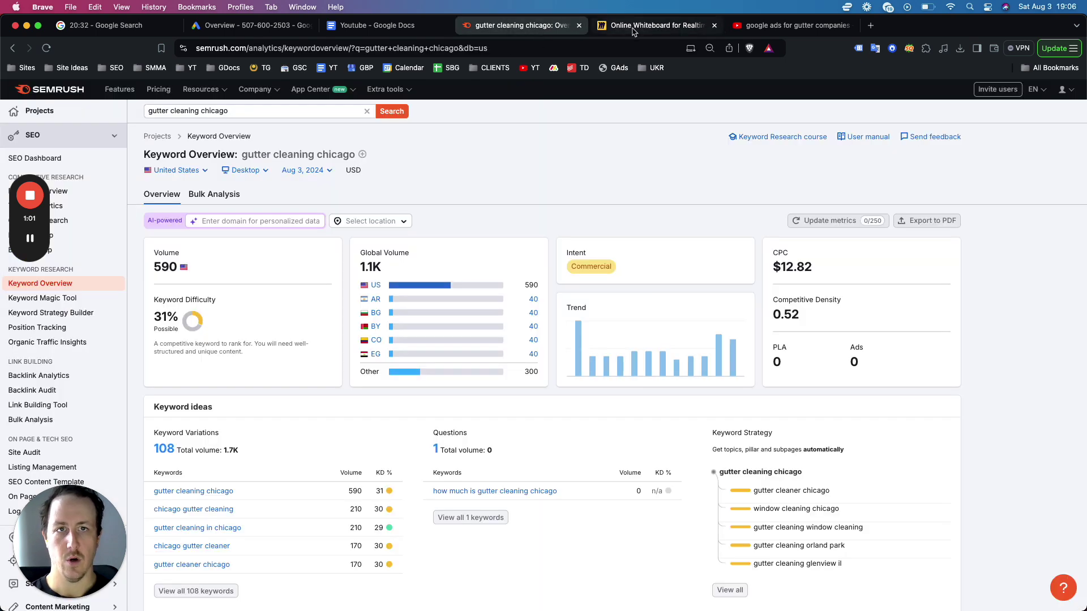
left_click(633, 28)
left_click(529, 27)
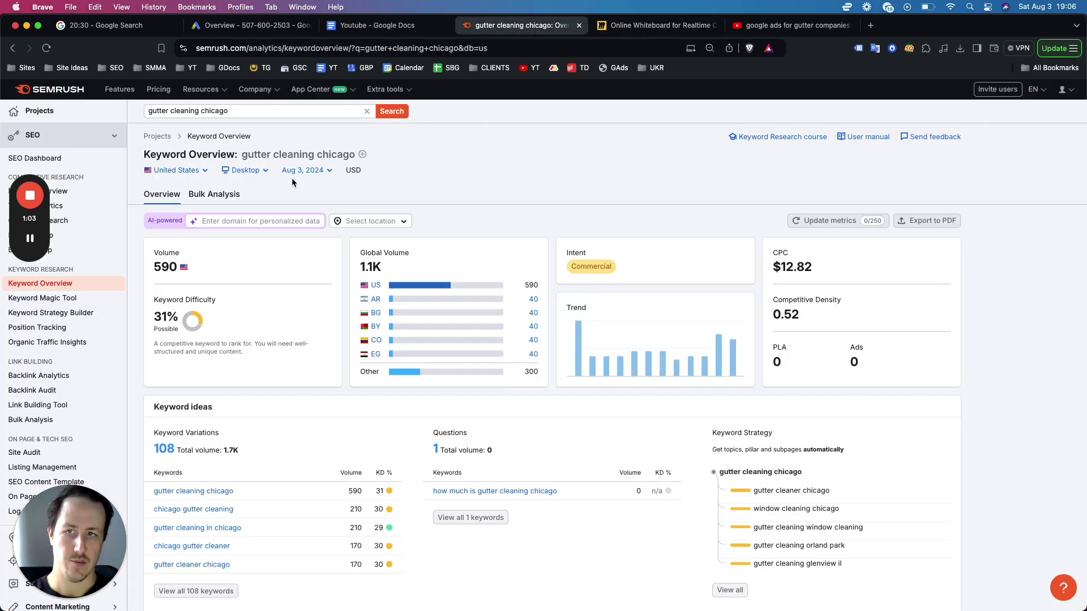
left_click(673, 26)
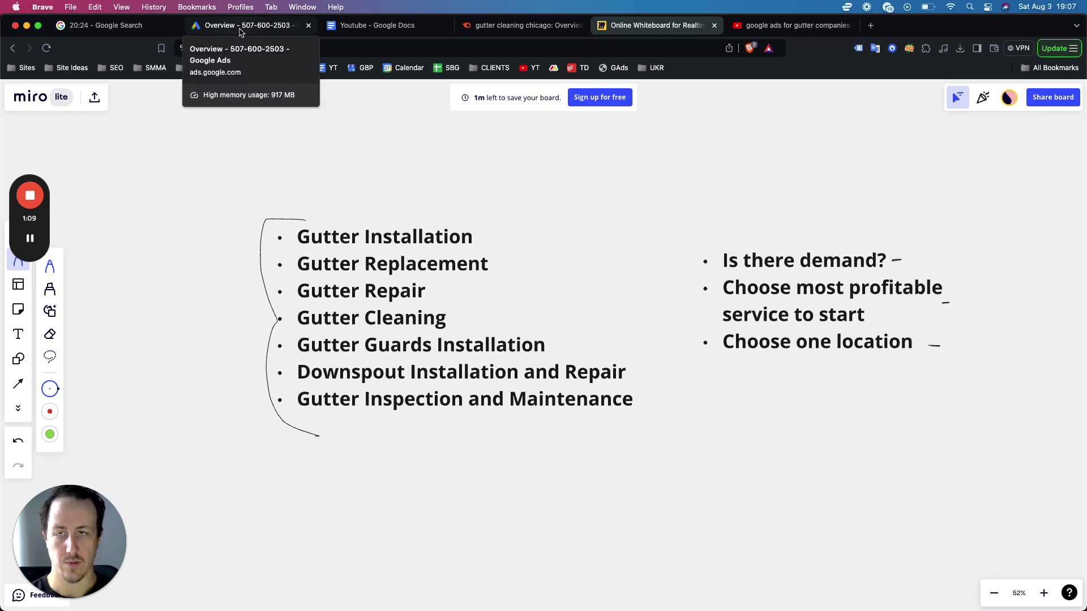
left_click(499, 23)
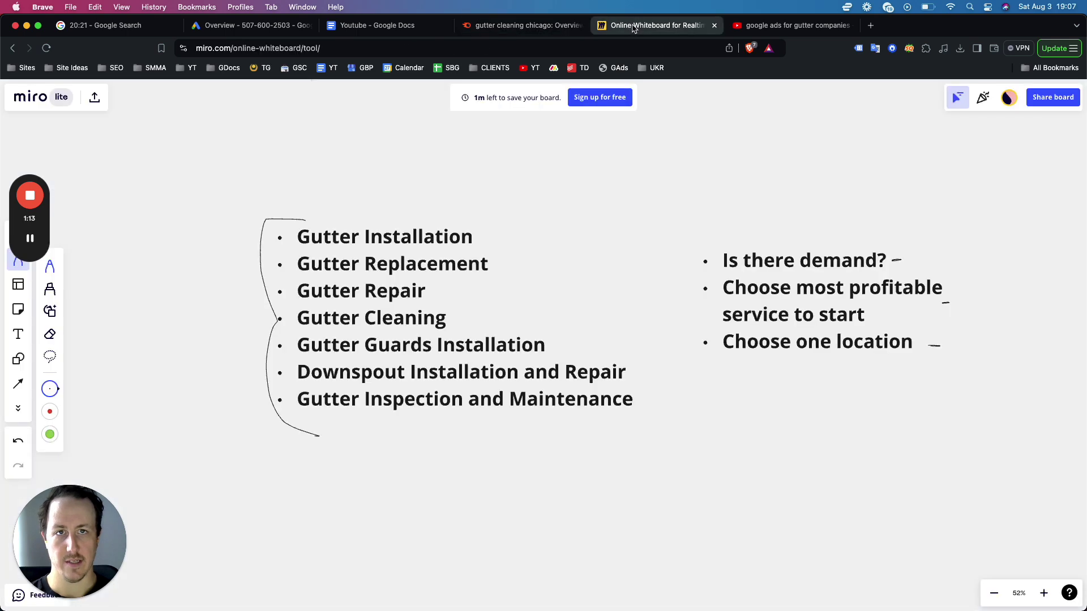
left_click(627, 27)
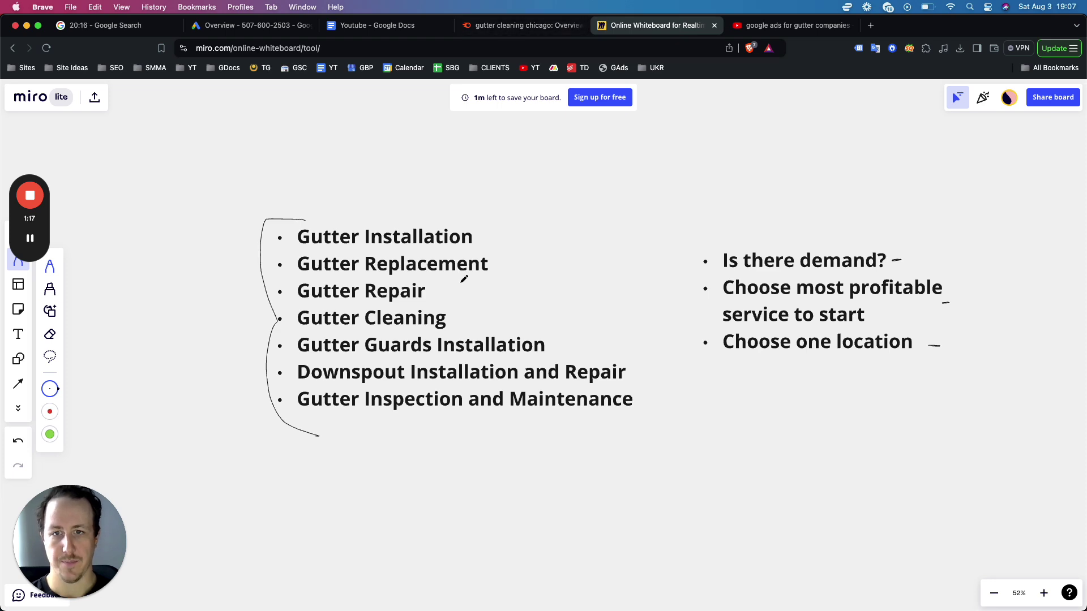
left_click(517, 28)
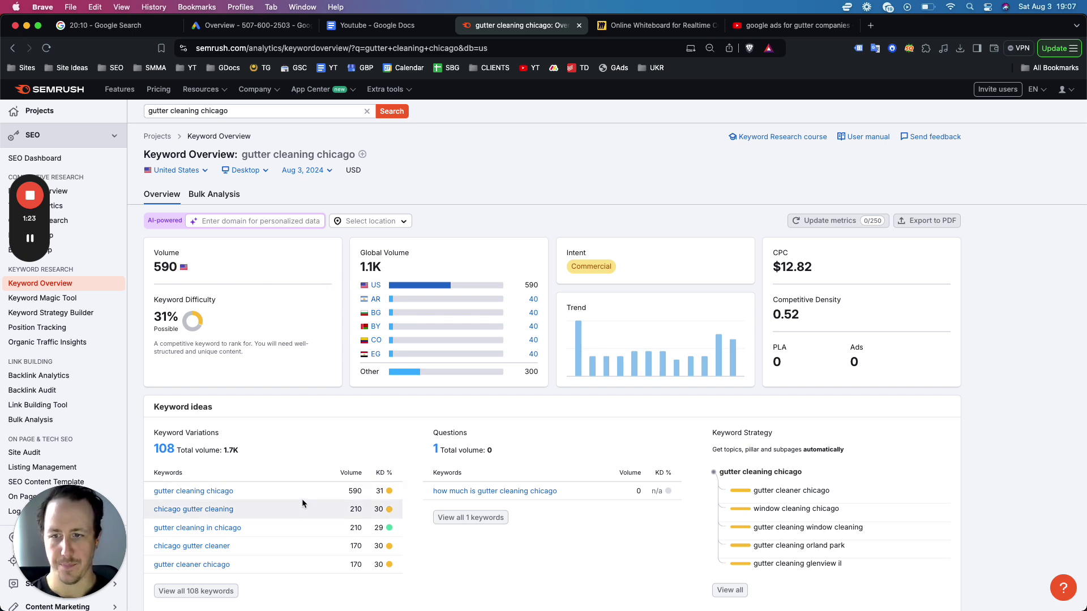
scroll(273, 471, "down", 2)
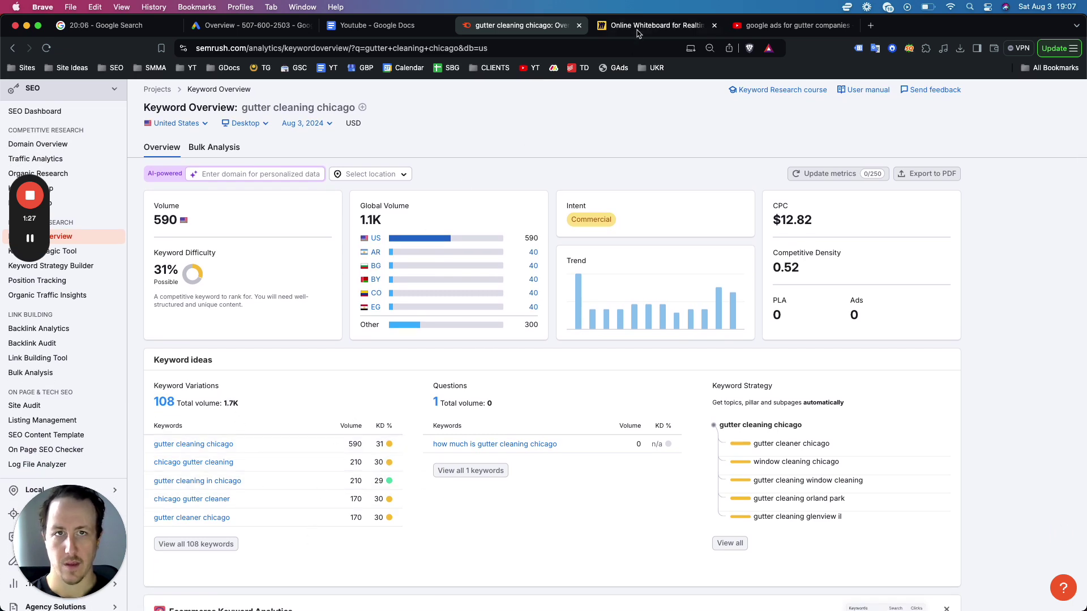
left_click(637, 27)
left_click(505, 26)
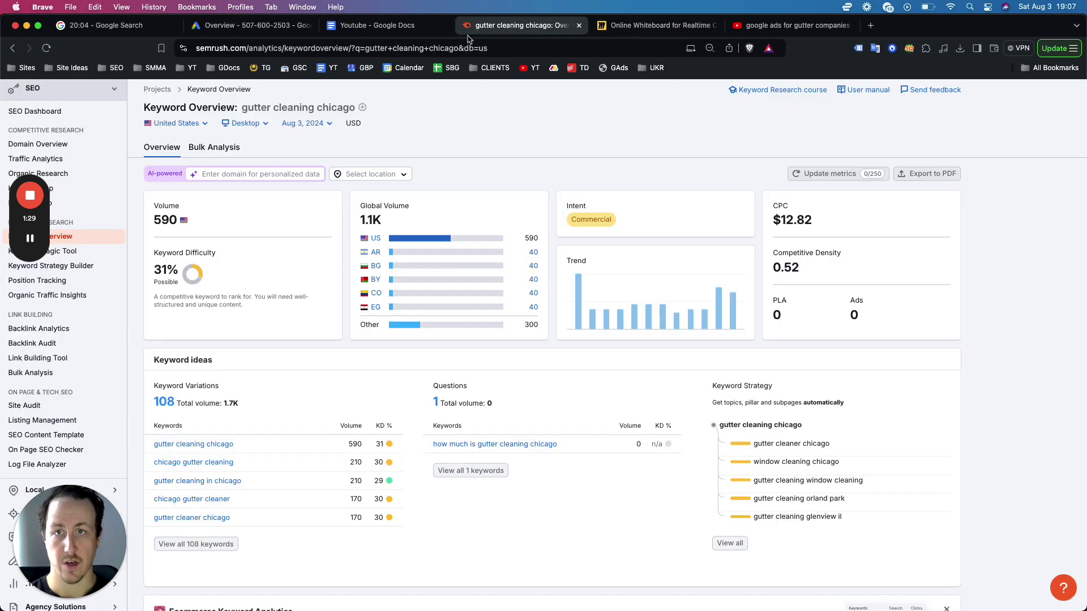
Step: Look up the keyword "gutter installation chicago" in the Semrush keyword overview
scroll(257, 110, "up", 2)
double_click(187, 111)
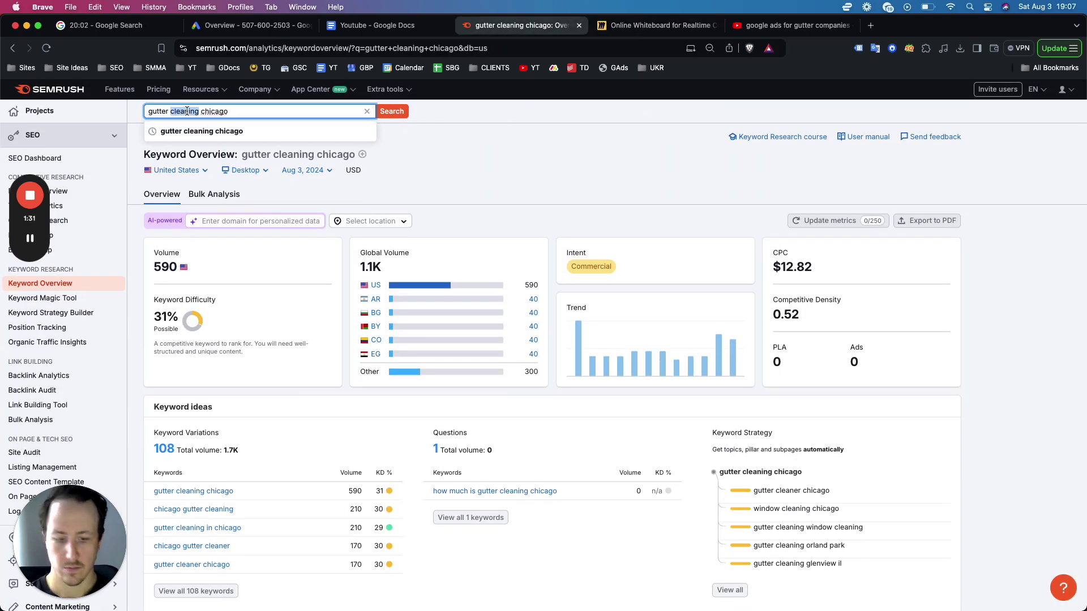
type("installation")
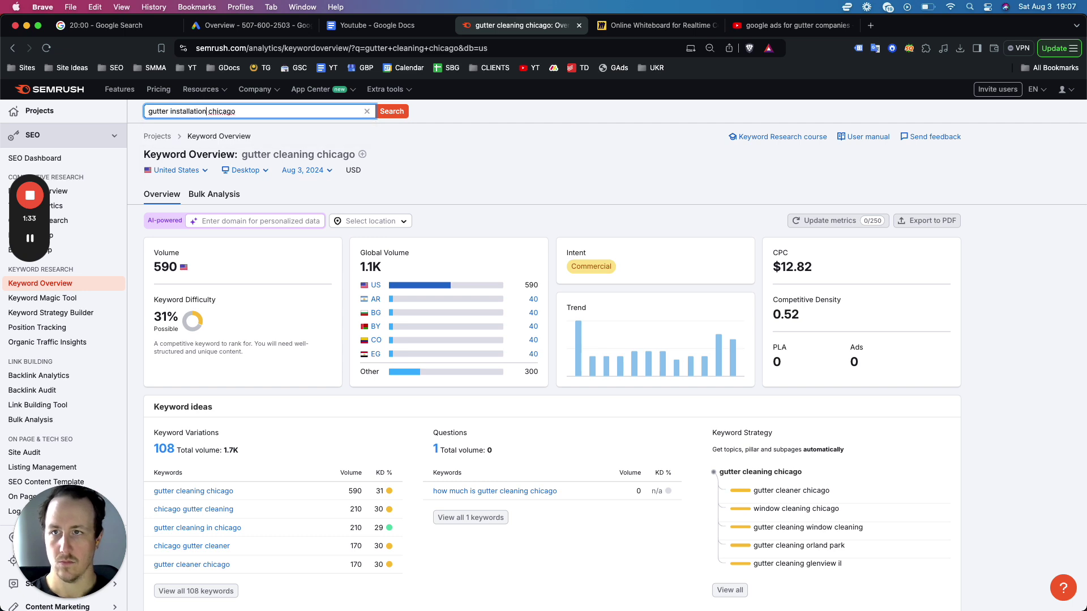
key("Return")
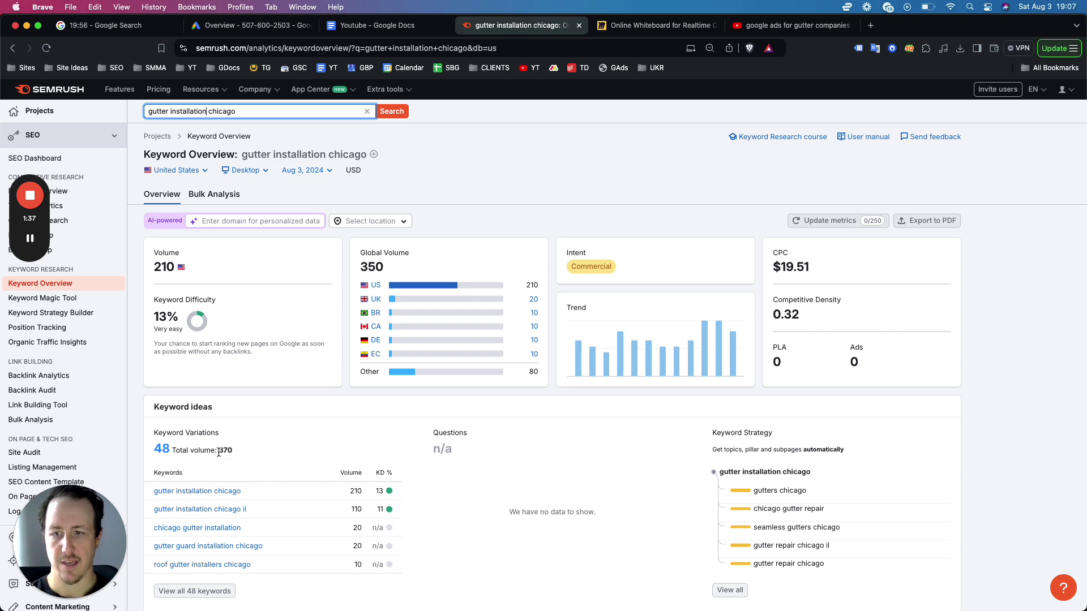
Step: On the Miro whiteboard, handwrite 1.7 beside Gutter Cleaning and 370 beside Gutter Installation
left_click(620, 26)
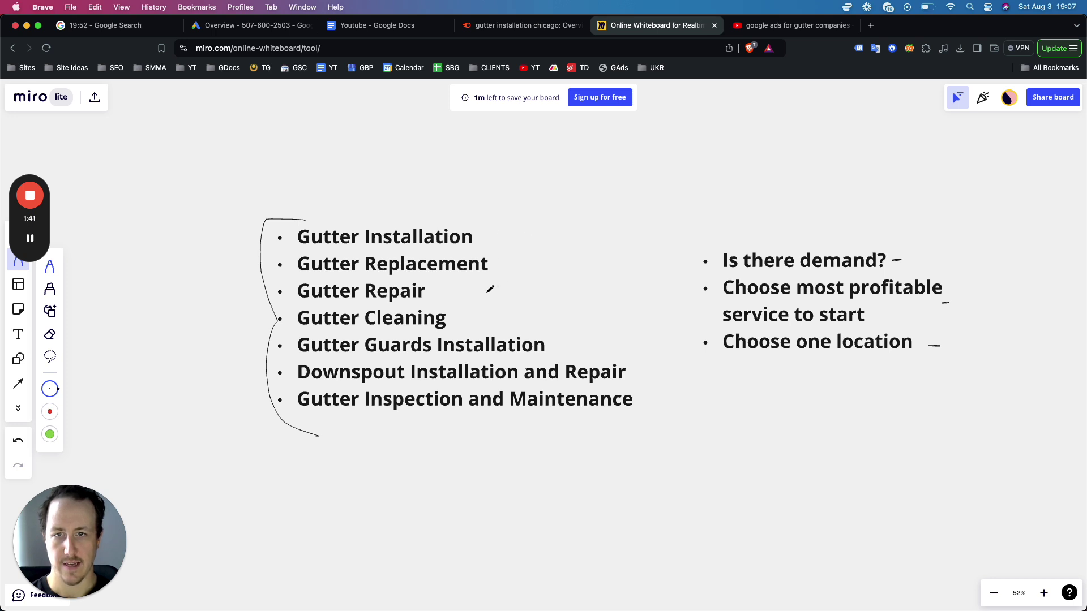
mouse_move(457, 309)
left_mouse_down()
mouse_move(455, 326)
mouse_move(490, 316)
left_mouse_up()
mouse_move(488, 231)
left_mouse_down()
mouse_move(503, 244)
mouse_move(477, 247)
mouse_move(518, 237)
mouse_move(513, 247)
left_mouse_up()
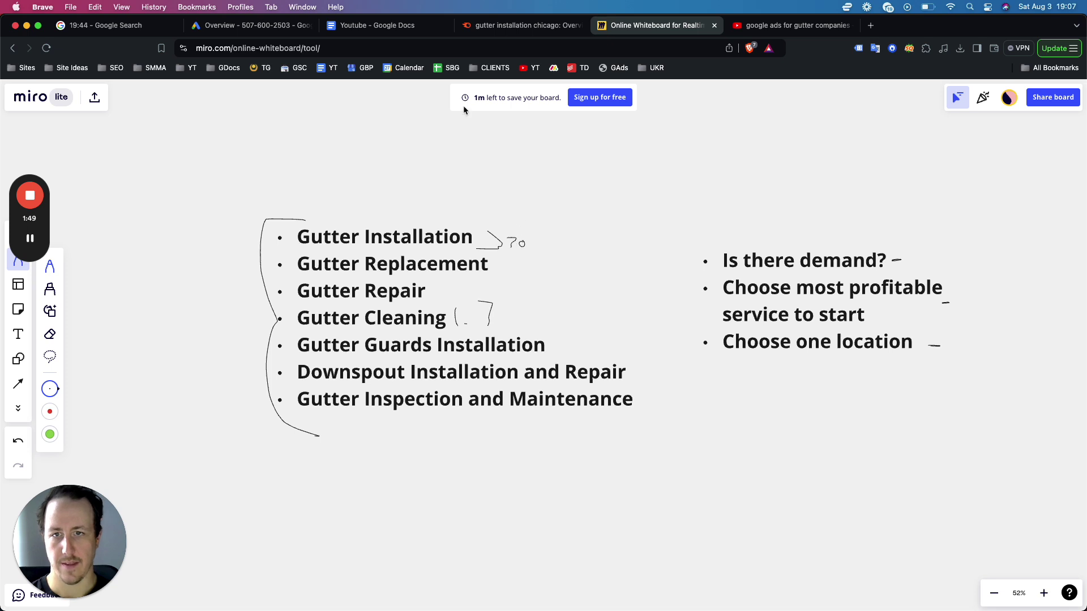
Step: Switch to Semrush and look up the keyword "gutter guards chicago"
left_click(506, 25)
double_click(184, 112)
type("guards chicago")
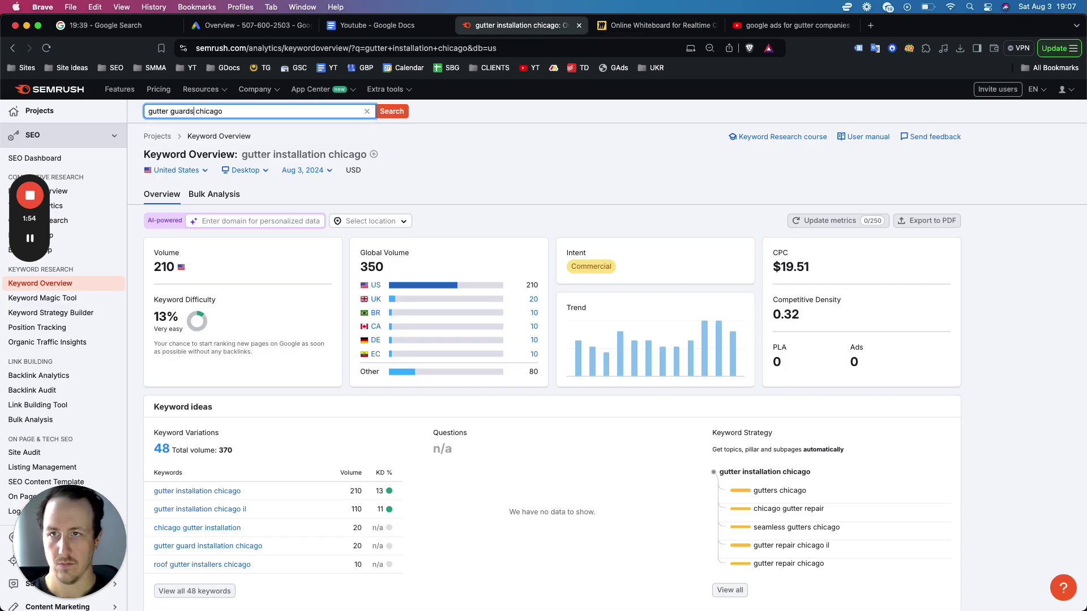
key("Return")
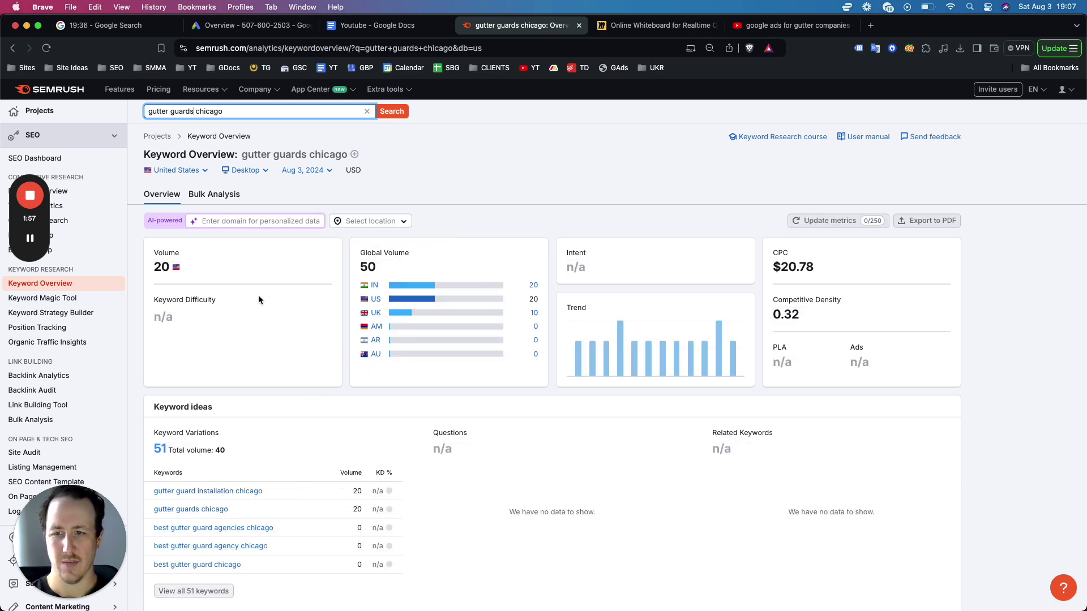
Step: Look up the keyword "gutter repair chicago" in the Semrush keyword overview
double_click(181, 111)
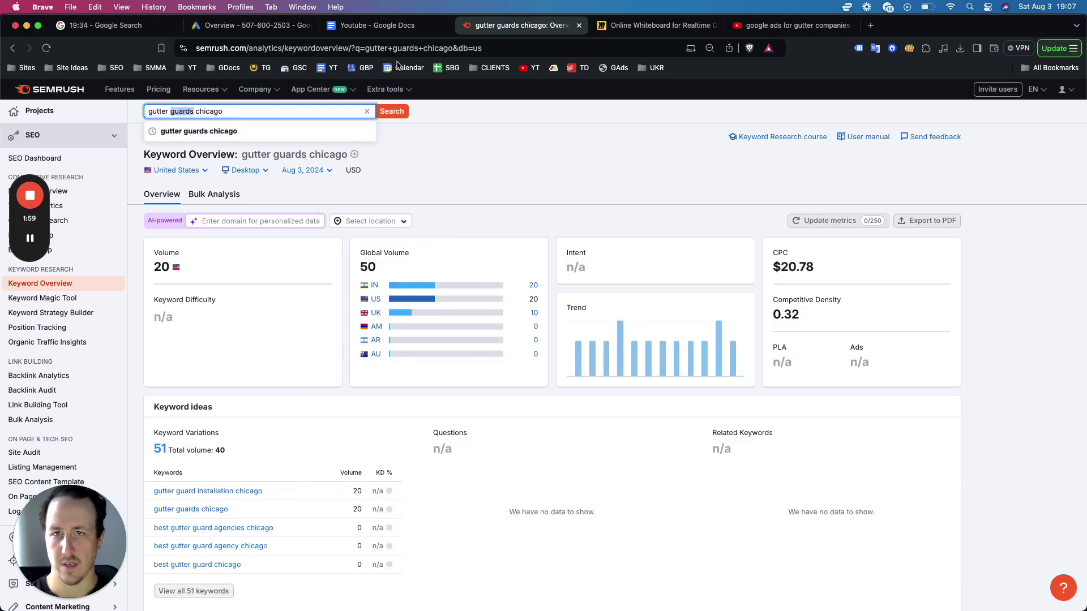
left_click(645, 25)
left_click(517, 25)
type("repair")
key("Return")
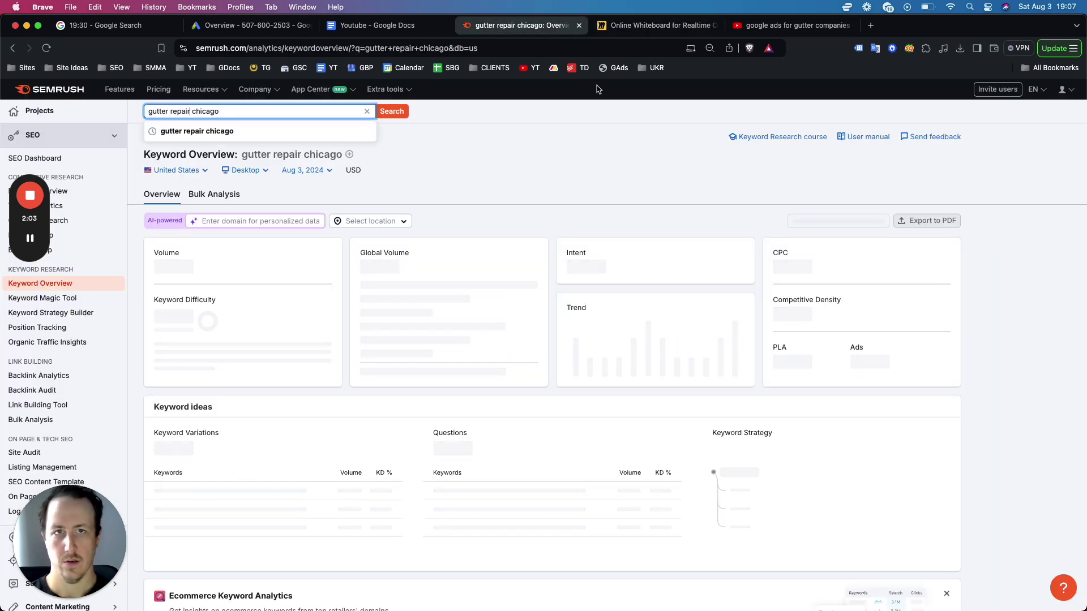
Step: On the Miro whiteboard, handwrite 20 beside Gutter Guards Installation and 750 beside Gutter Repair
left_click(654, 27)
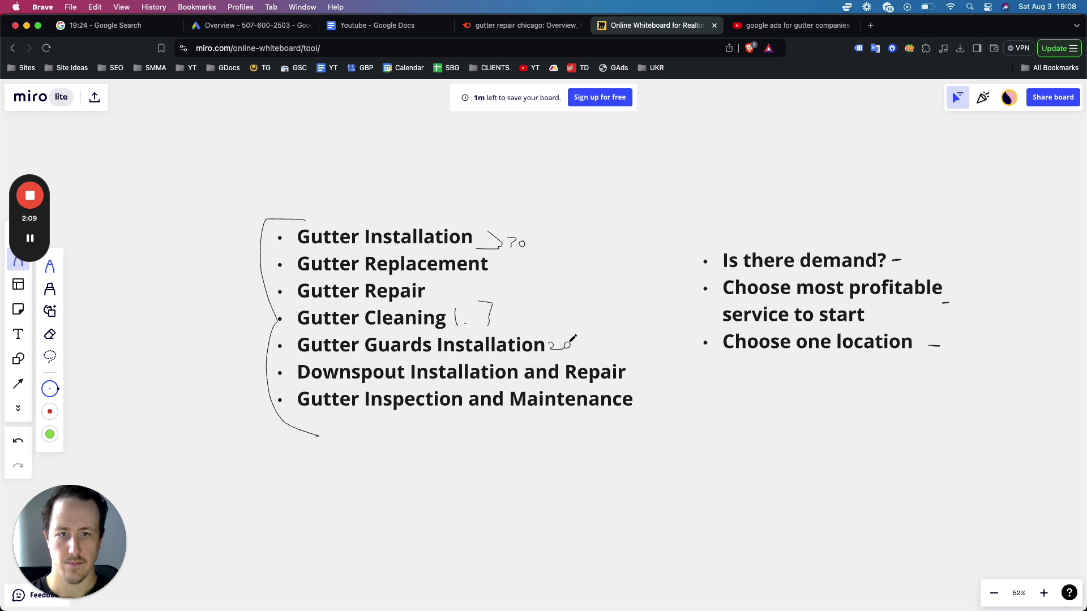
left_click_drag(435, 282, 441, 291)
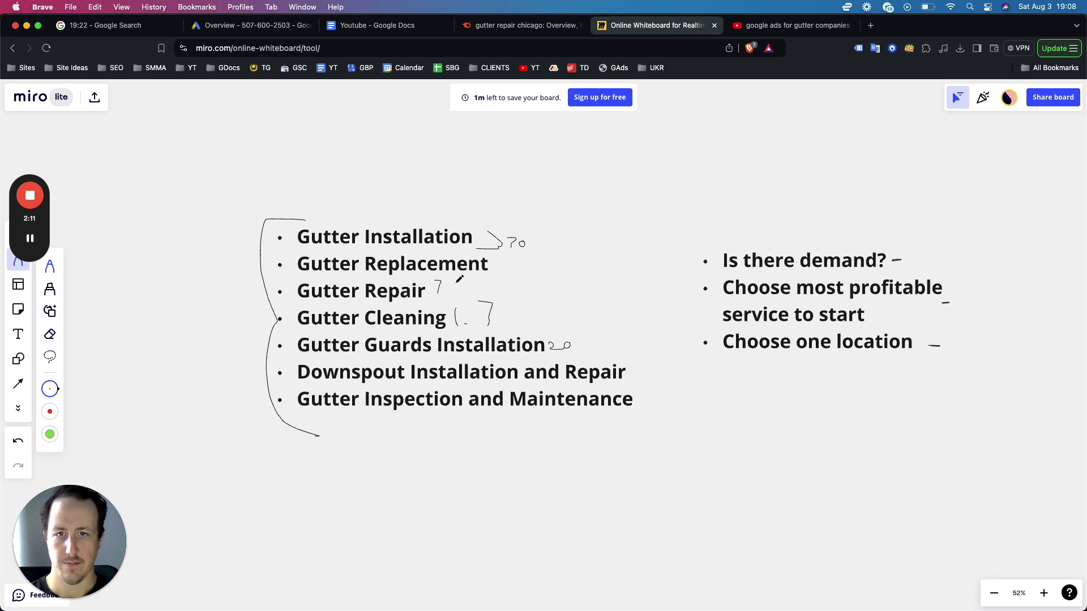
left_click_drag(462, 285, 464, 288)
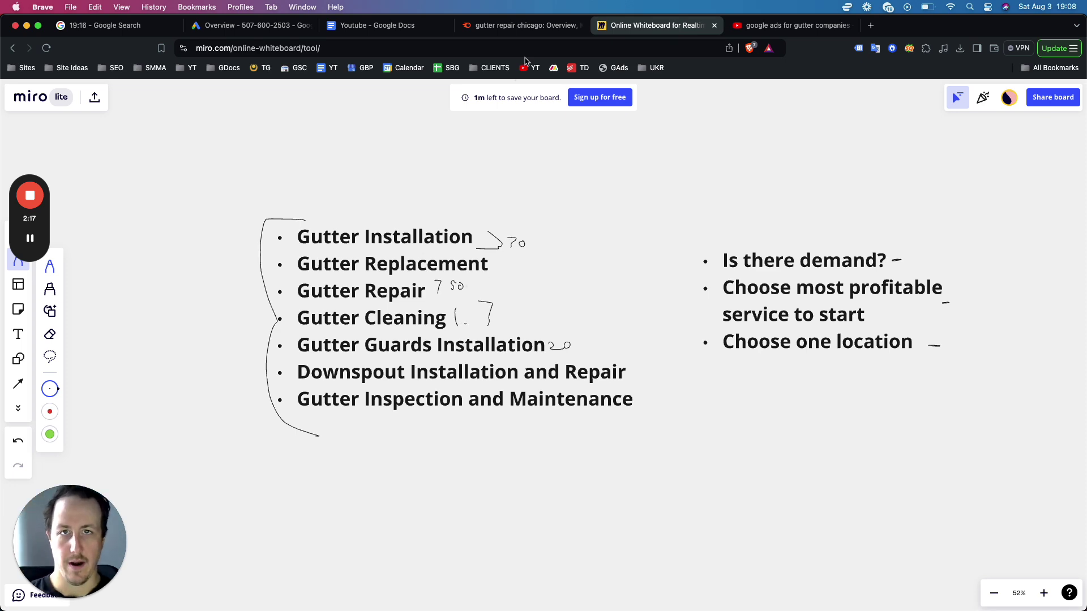
Step: Switch to Google Ads and start discovering new keywords in Keyword Planner
left_click(246, 25)
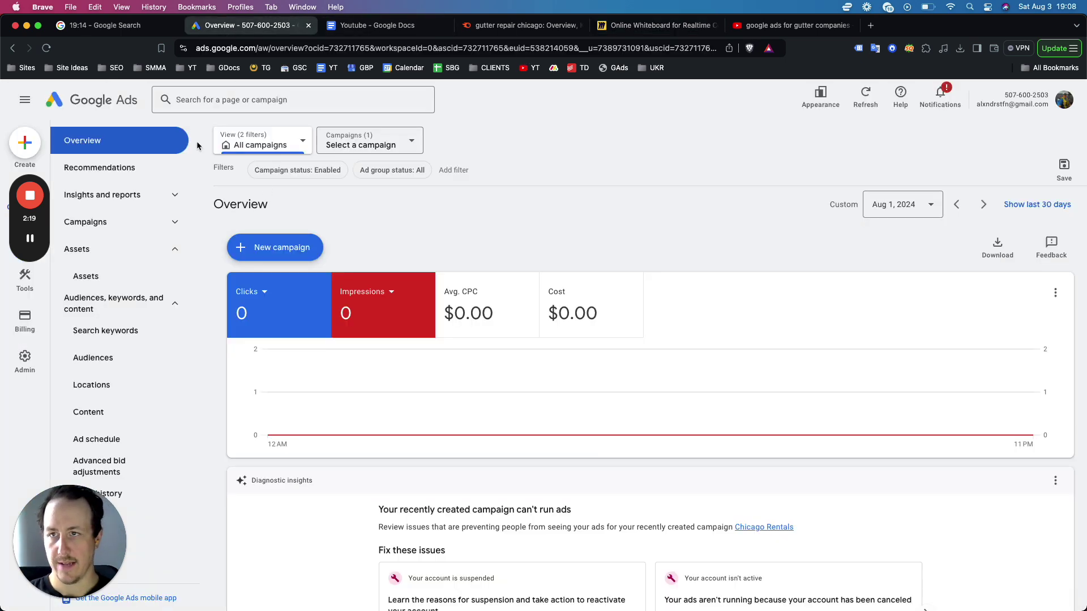
mouse_move(31, 226)
left_click_drag(31, 227, 1058, 164)
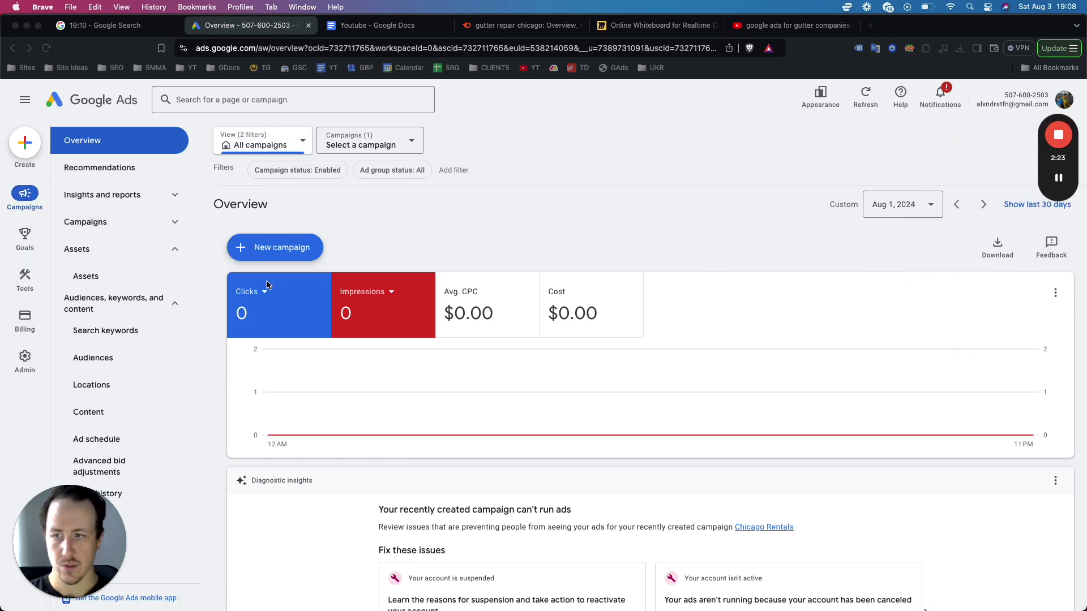
left_click(24, 278)
left_click(106, 168)
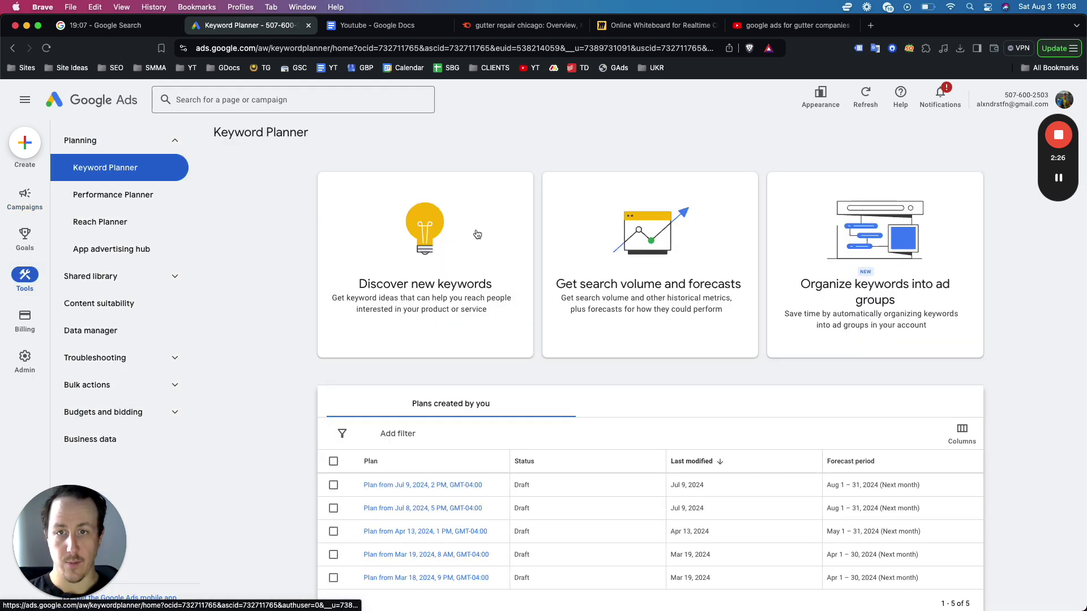
left_click(475, 229)
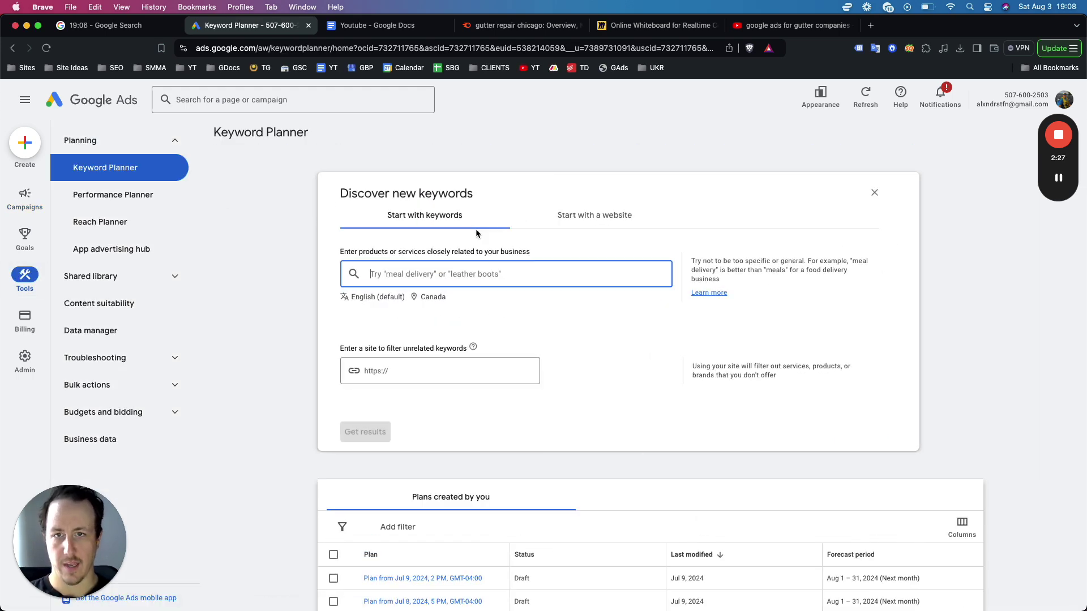
Step: Set the keyword search location to only the Chicago IL, United States Nielsen DMA region
left_click(429, 298)
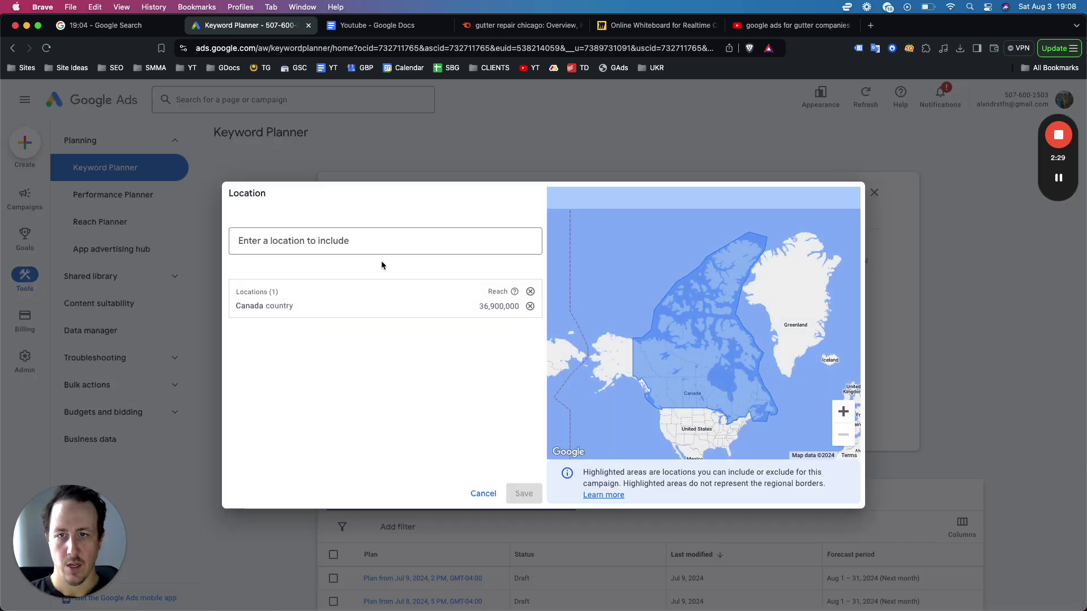
left_click(530, 306)
left_click(463, 252)
type("chicago")
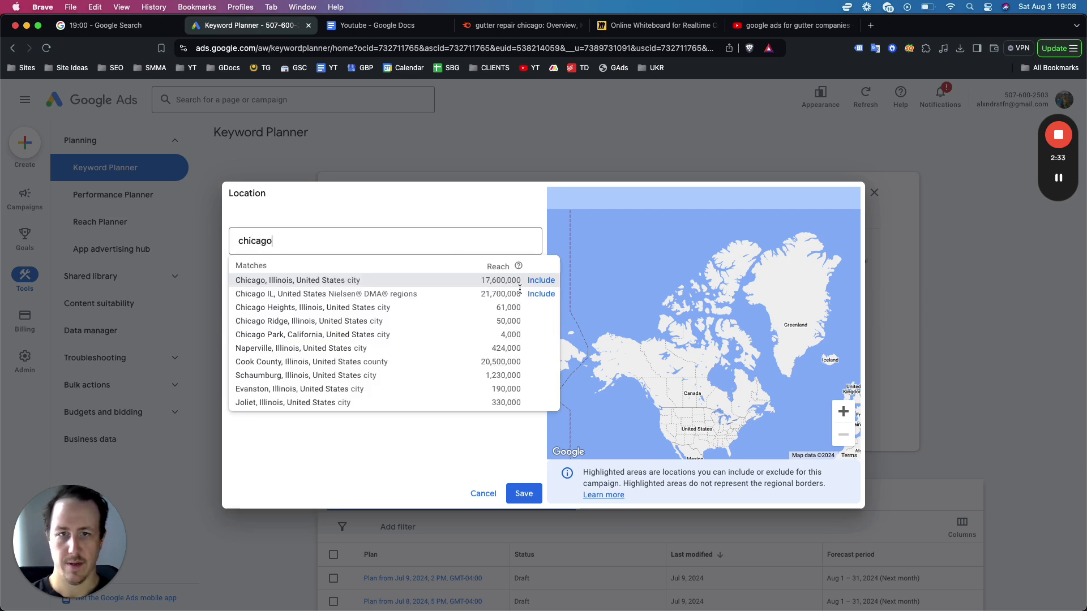
left_click(533, 298)
left_click(524, 494)
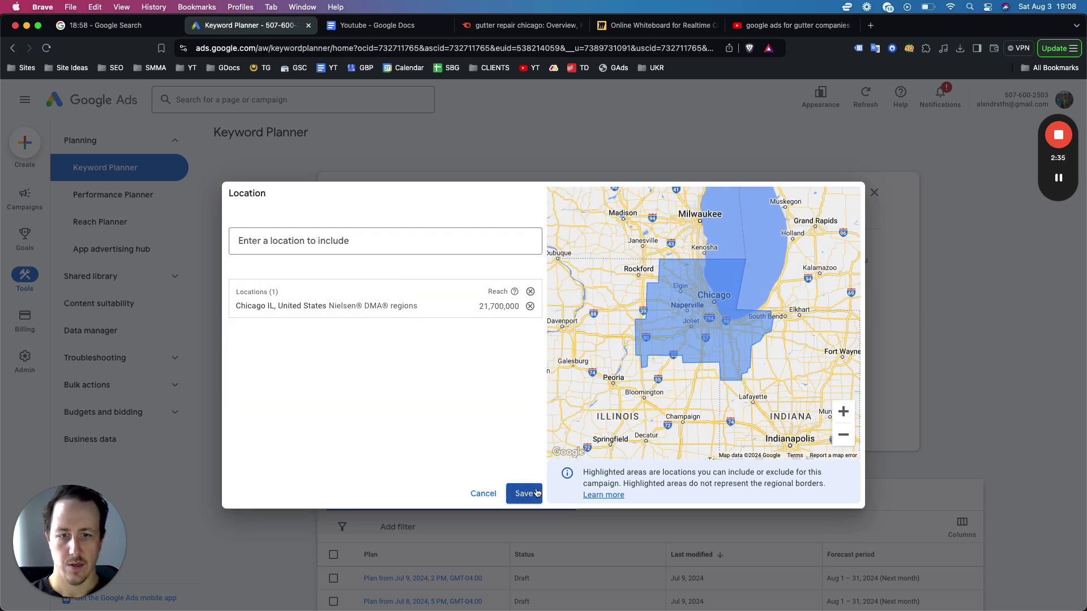
Step: Get keyword ideas for "gutter cleaning" in the Chicago region
left_click(440, 274)
type("gutter cleaning")
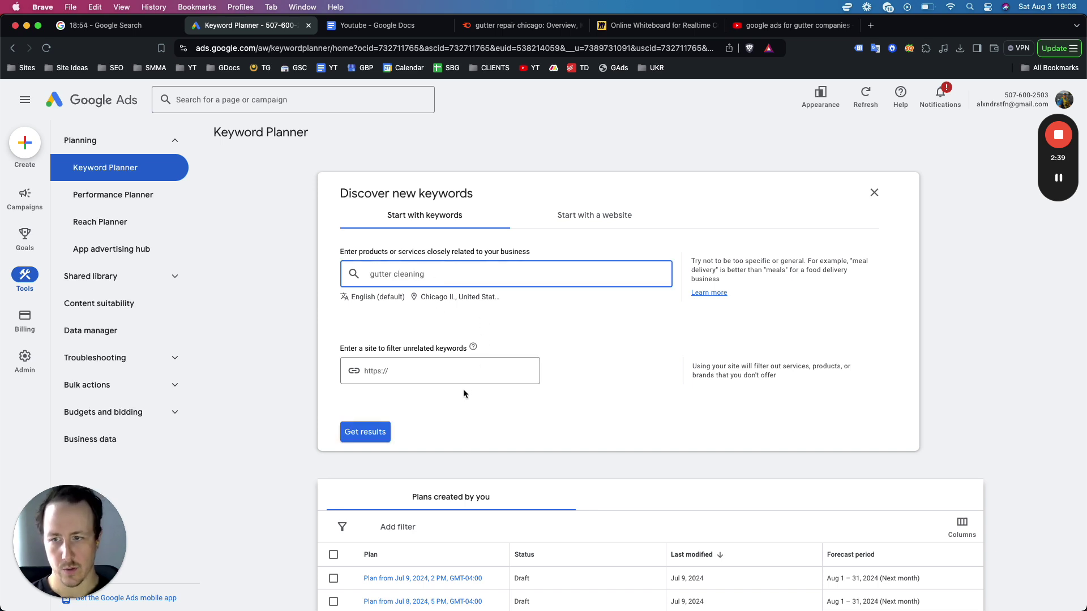
left_click(367, 432)
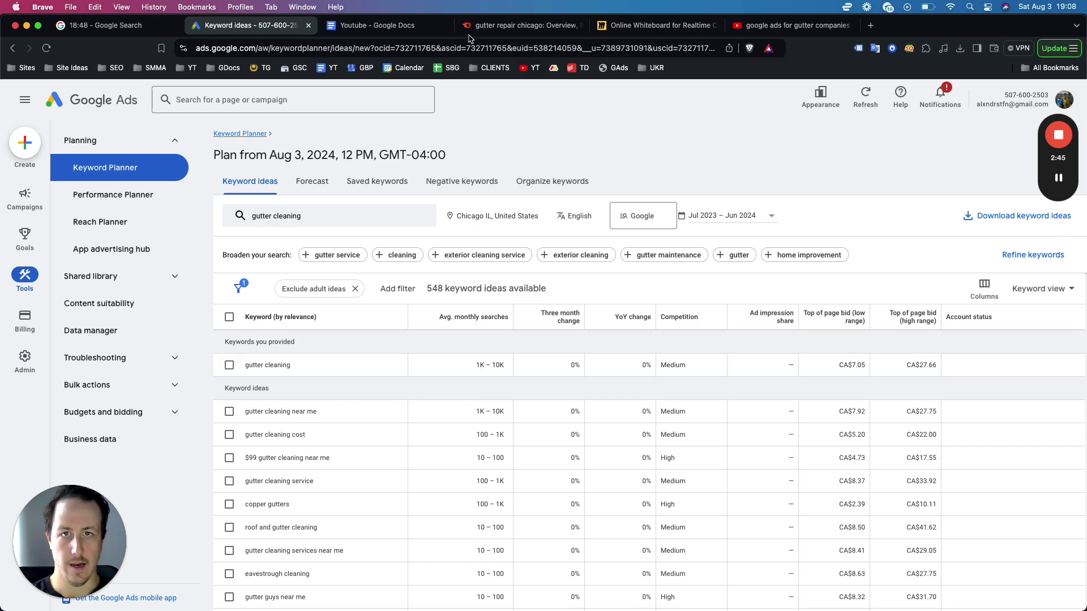
Step: Check the service list on the Miro whiteboard and get Google Ads keyword ideas for "gutter installation" instead of gutter cleaning
left_click(627, 32)
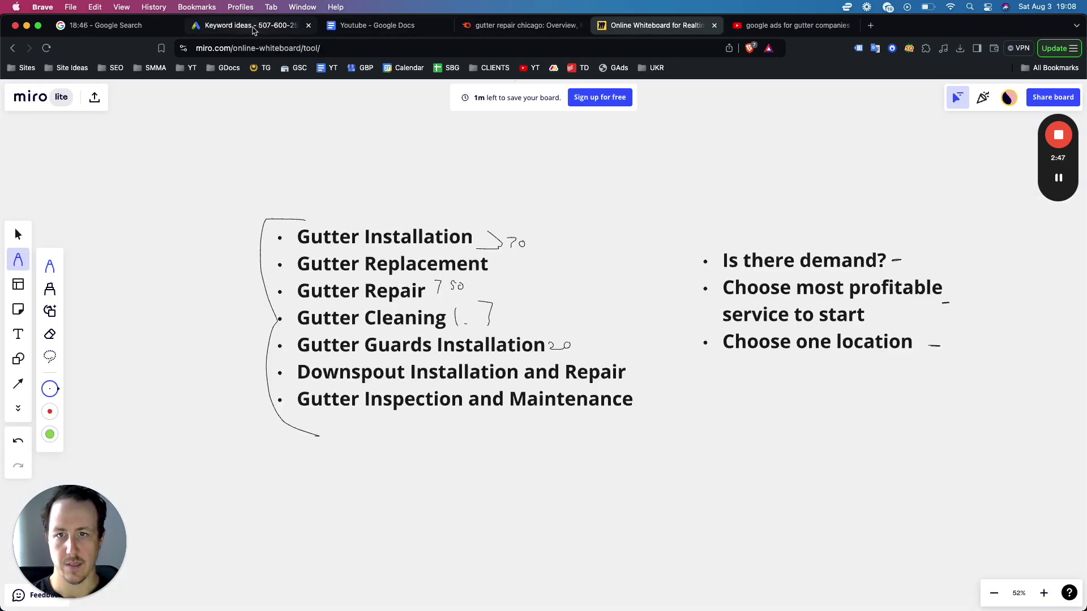
left_click(253, 28)
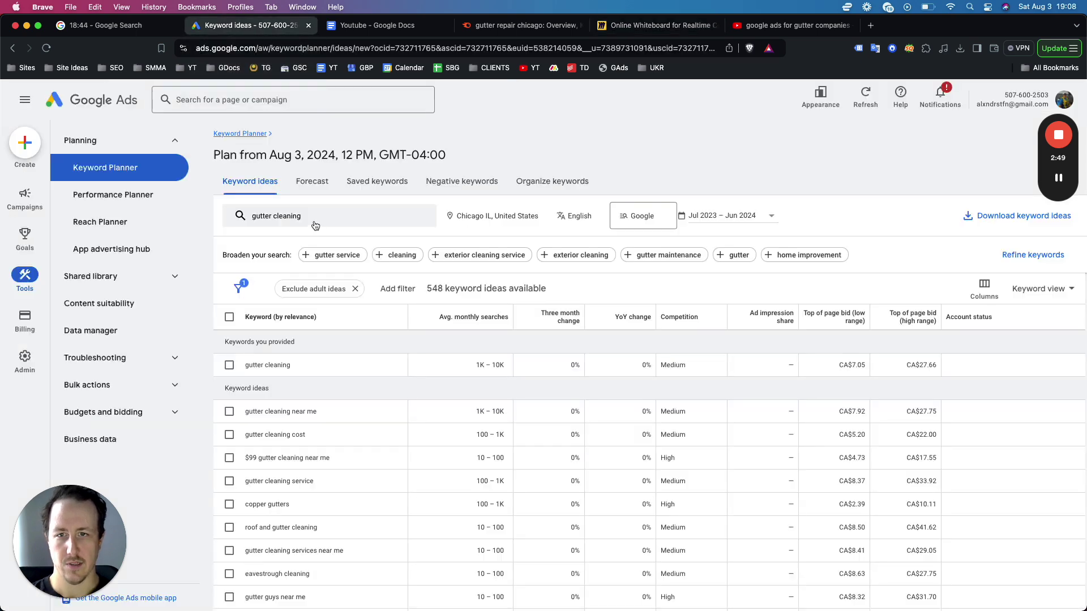
left_click(284, 226)
key("BackSpace")
key("BackSpace")
type("gutter insta")
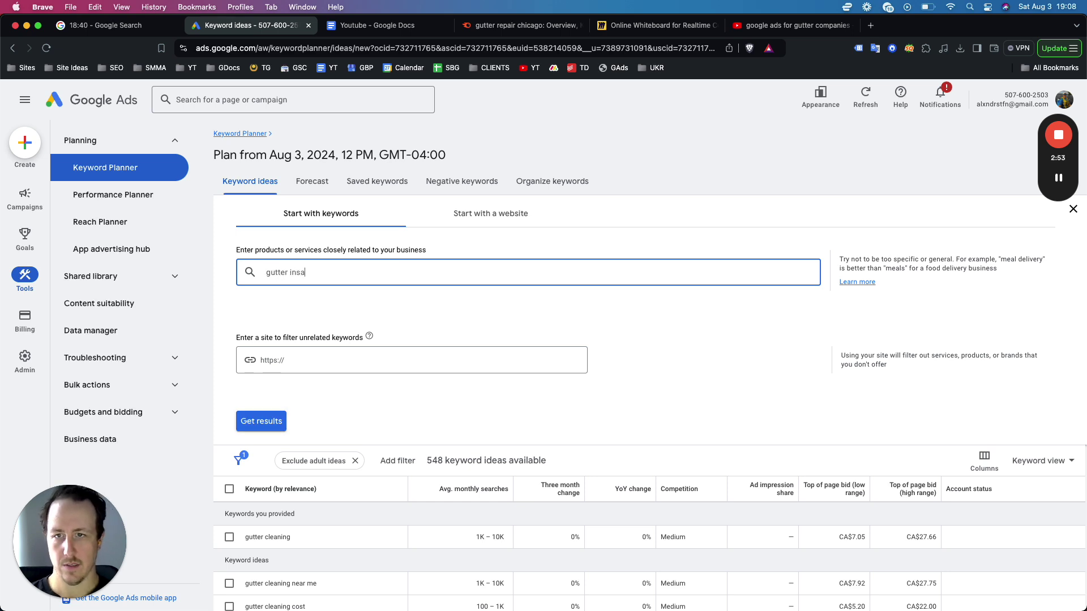
type("llation")
key("Return")
left_click(273, 428)
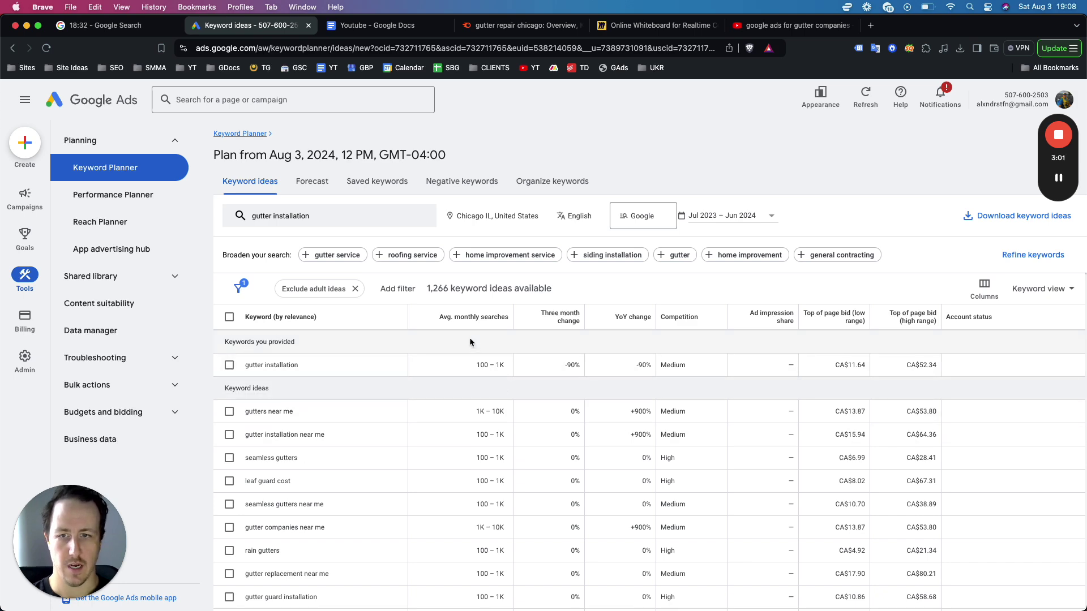
Step: Check the Miro service list and the Semrush overview, and get Google Ads keyword ideas for "gutter repair" instead of gutter installation
left_click(655, 25)
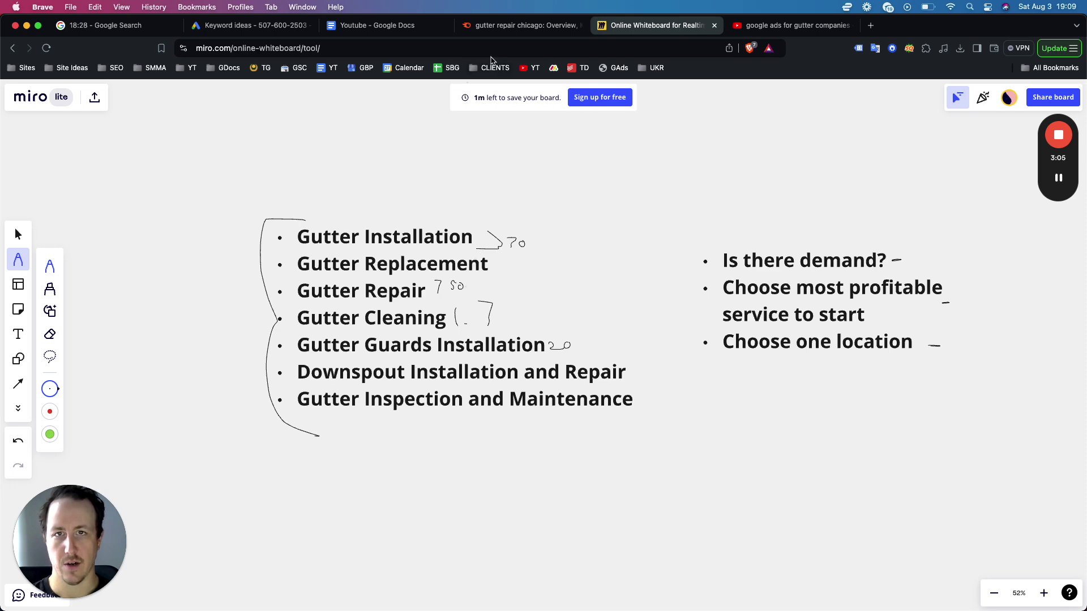
left_click(501, 25)
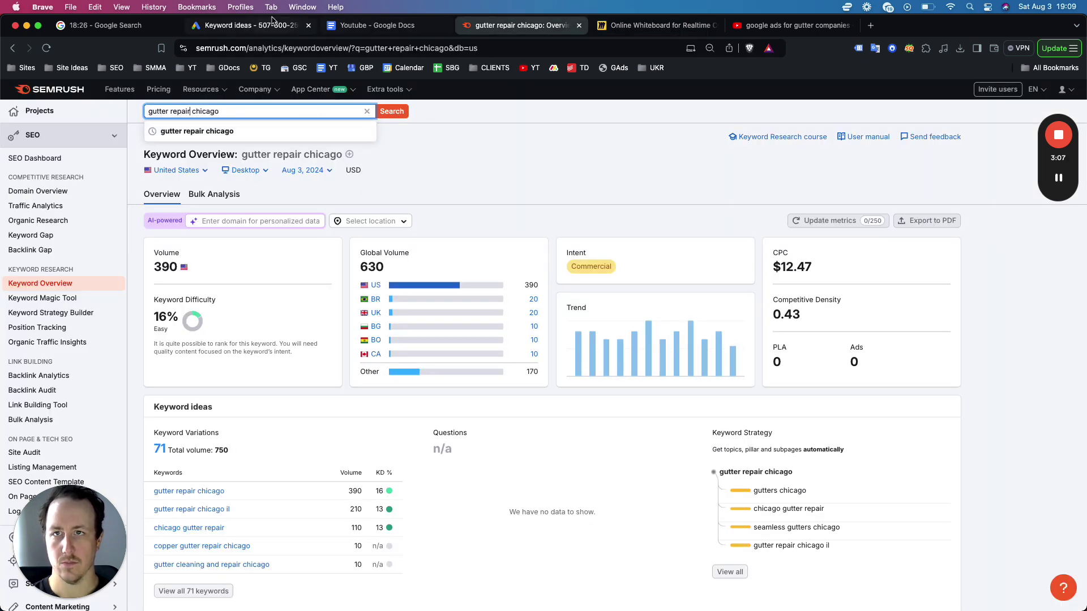
left_click(257, 25)
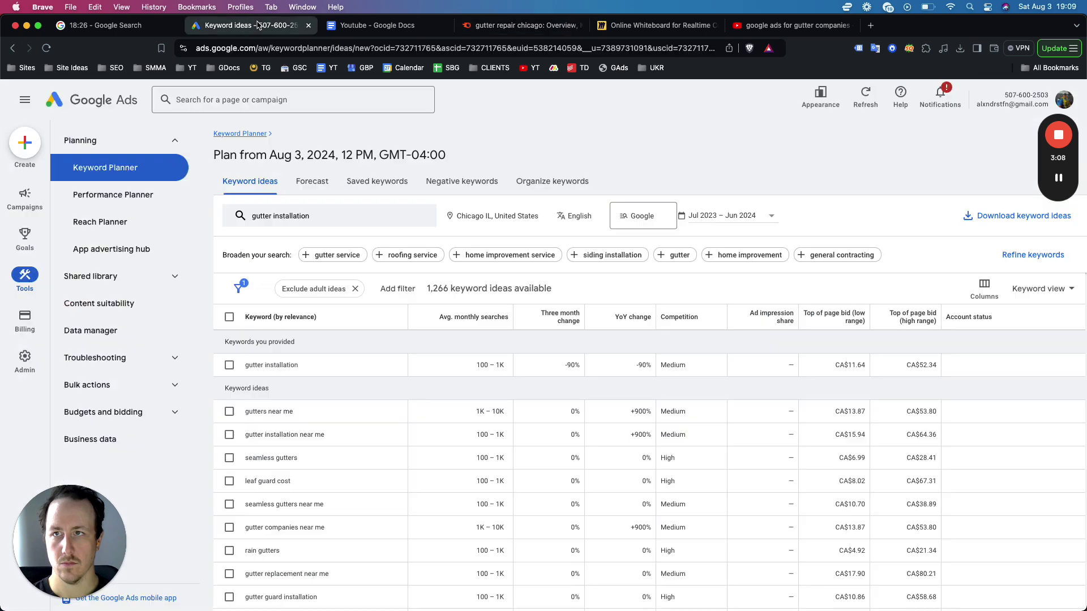
left_click(297, 225)
double_click(313, 274)
type("rep")
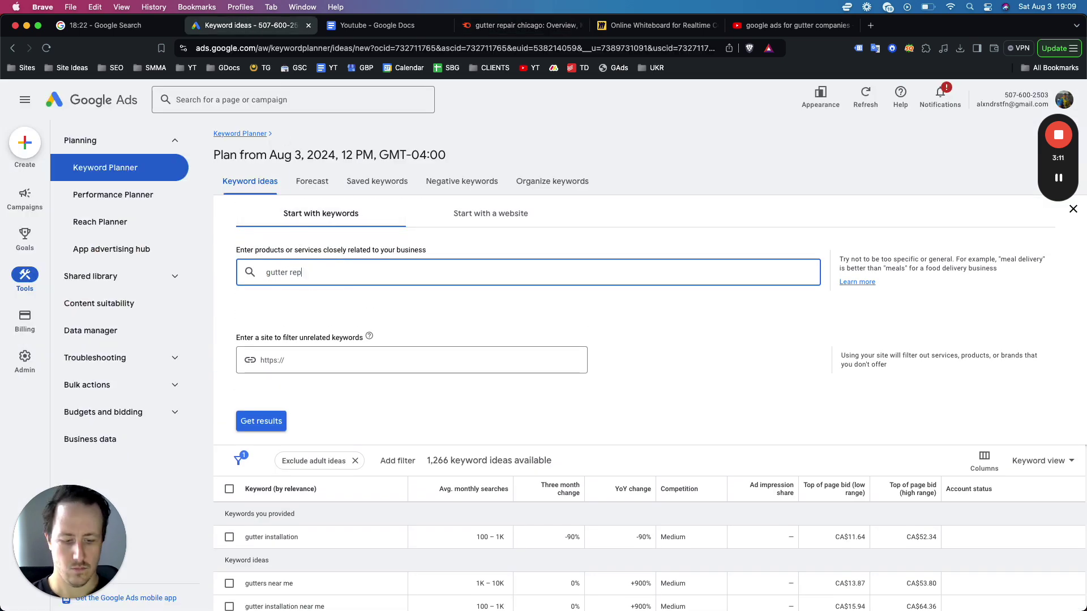
type("air")
key("Return")
left_click(261, 421)
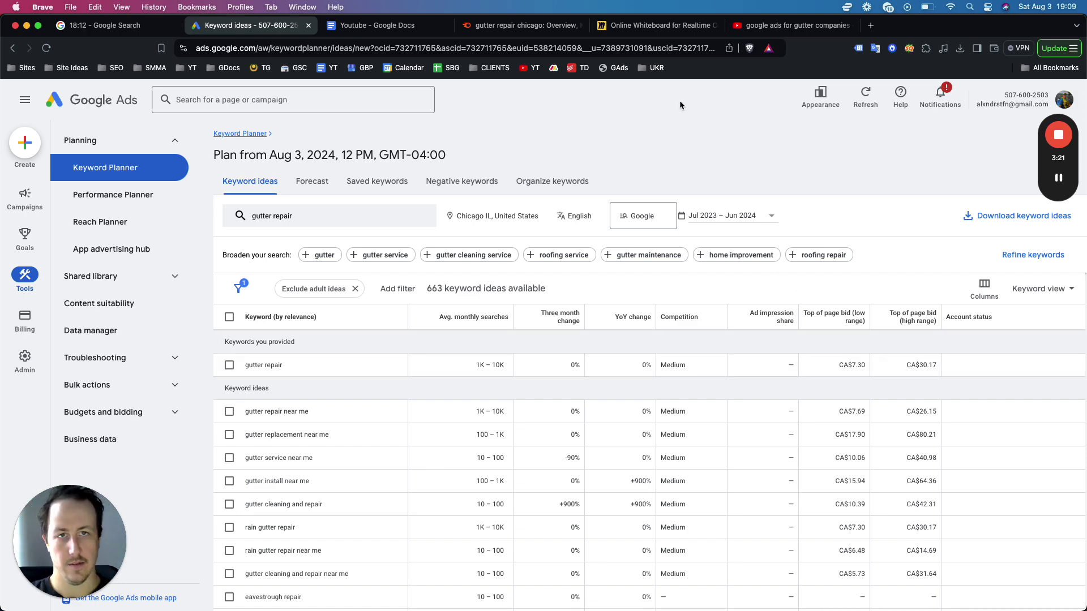
Step: On the Miro whiteboard, draw a box around Gutter Repair and an arrow from it to "Choose one location"
left_click(646, 26)
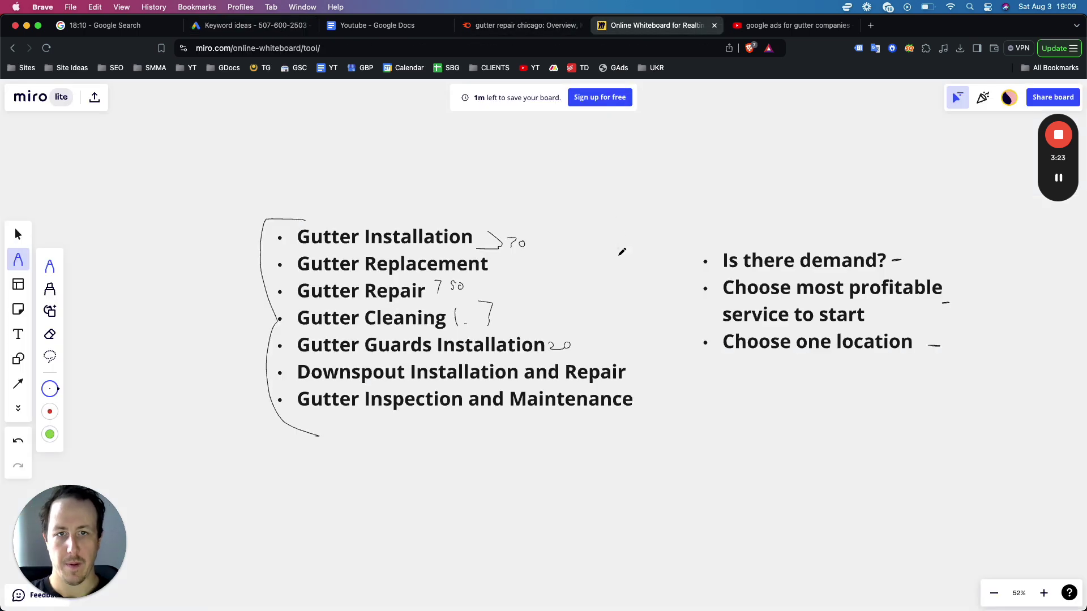
mouse_move(328, 272)
left_mouse_down()
mouse_move(286, 276)
mouse_move(283, 299)
mouse_move(432, 304)
mouse_move(434, 278)
mouse_move(322, 272)
left_mouse_up()
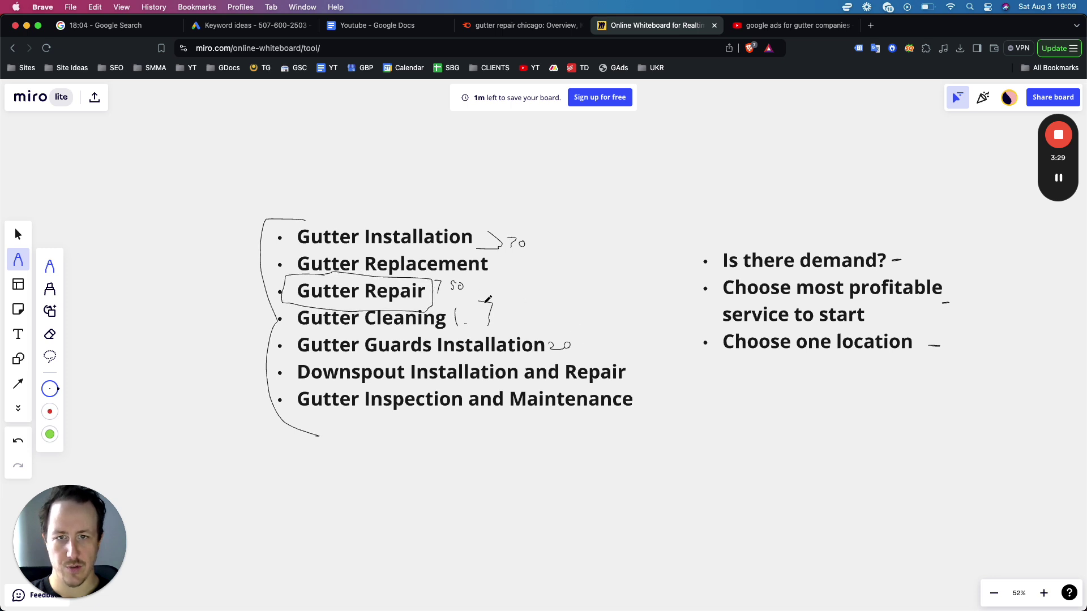
mouse_move(437, 286)
left_mouse_down()
mouse_move(719, 350)
mouse_move(701, 347)
left_mouse_up()
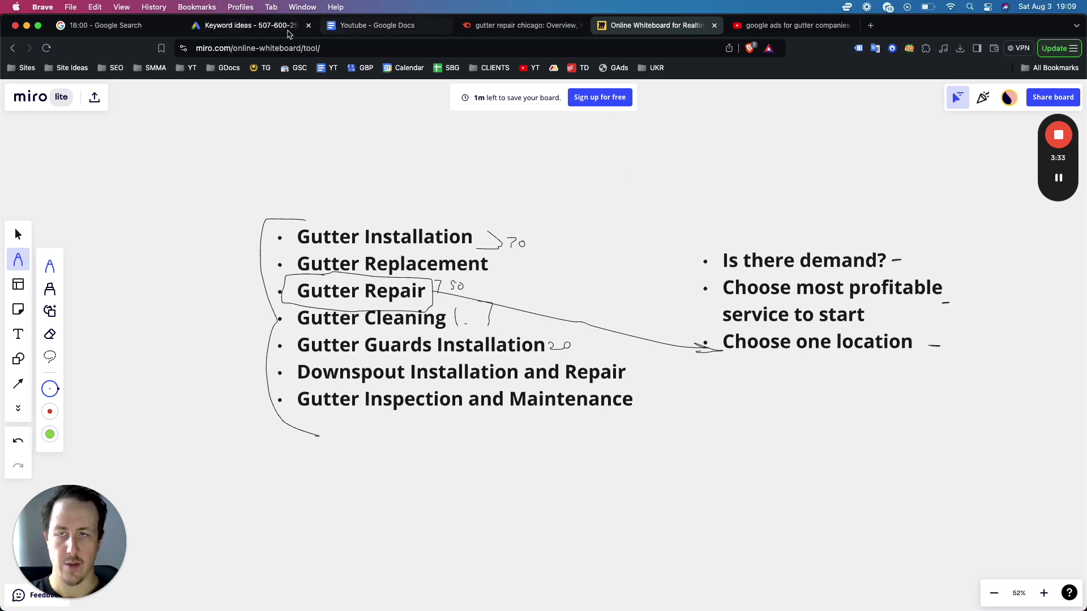
Step: Switch to Google Ads and create a new campaign with the Leads objective, keeping the Page views conversion goal
left_click(250, 25)
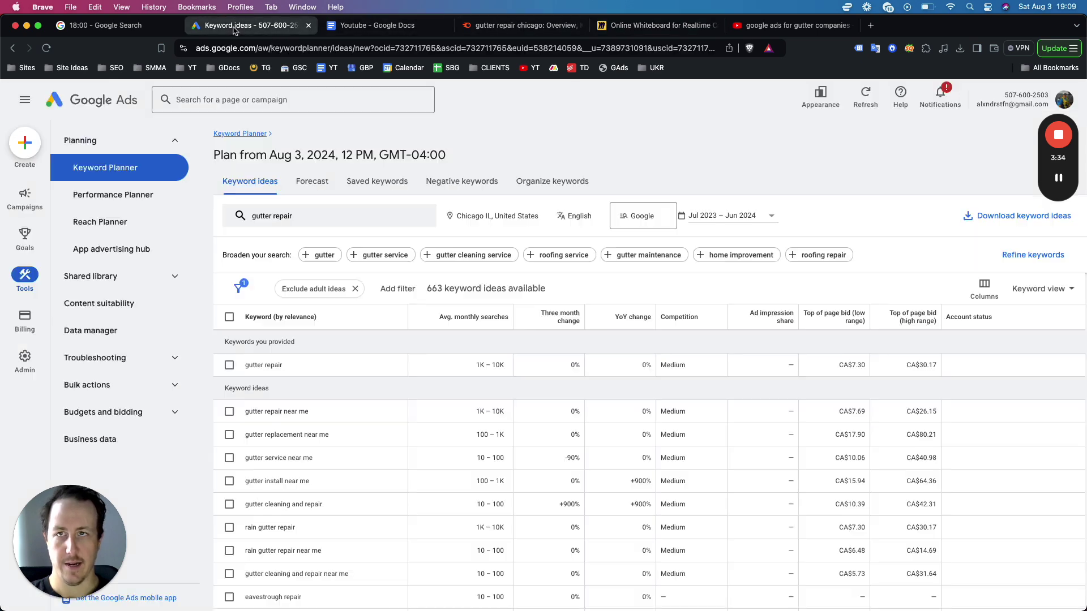
left_click(25, 142)
left_click(69, 151)
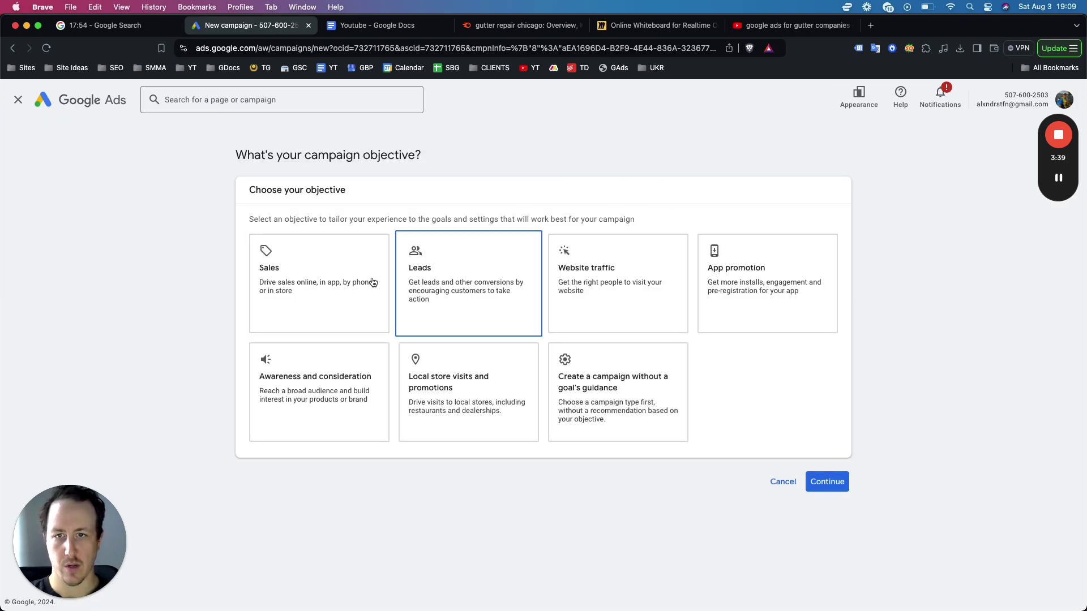
left_click(440, 283)
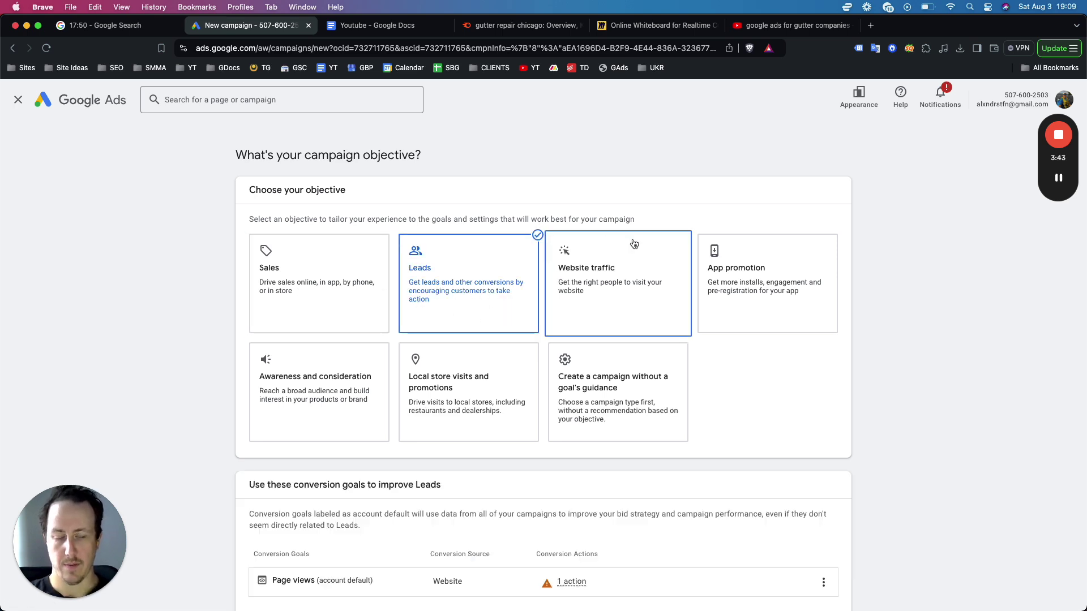
scroll(651, 294, "down", 2)
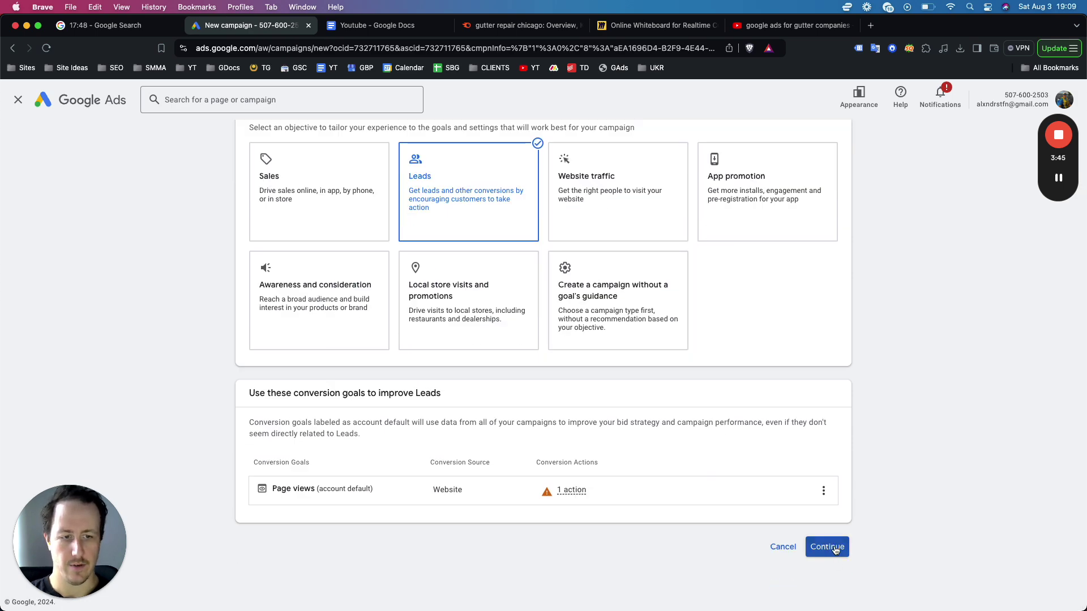
left_click(617, 338)
Step: Select Search as the campaign type and continue without choosing any ways to reach the goal
scroll(617, 338, "down", 5)
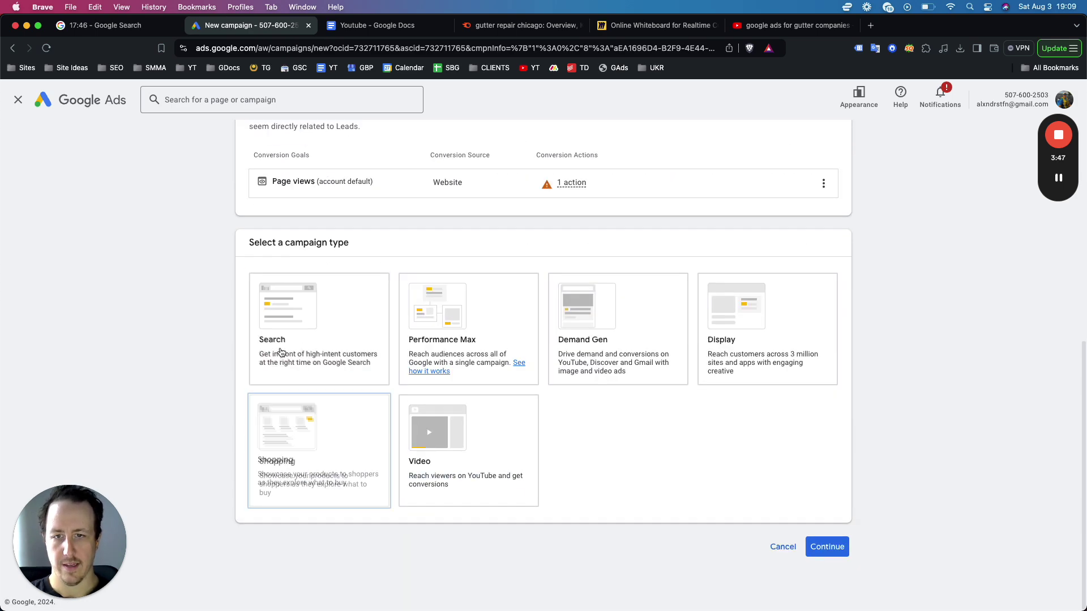
left_click(285, 355)
scroll(650, 492, "down", 3)
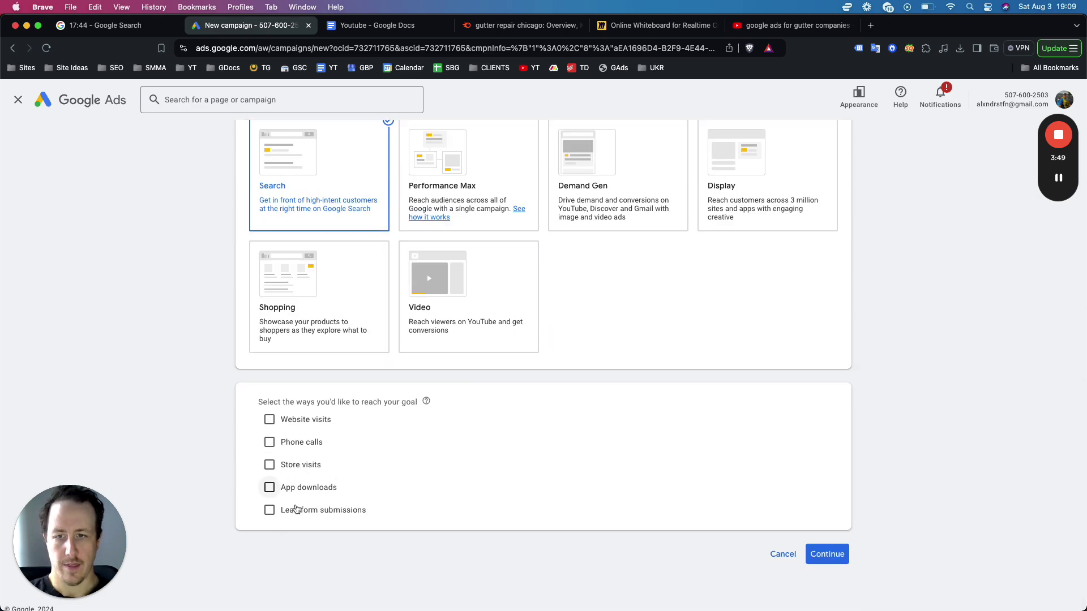
left_click(818, 565)
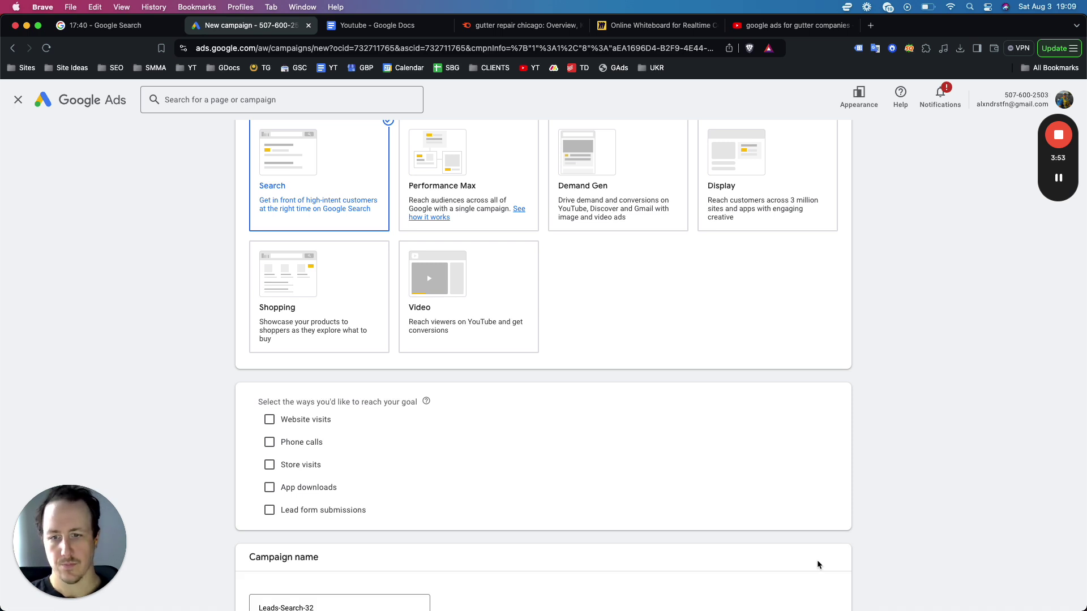
Step: Name the campaign "Chicago Gutters" and start it as a new campaign rather than a saved draft
scroll(708, 541, "down", 3)
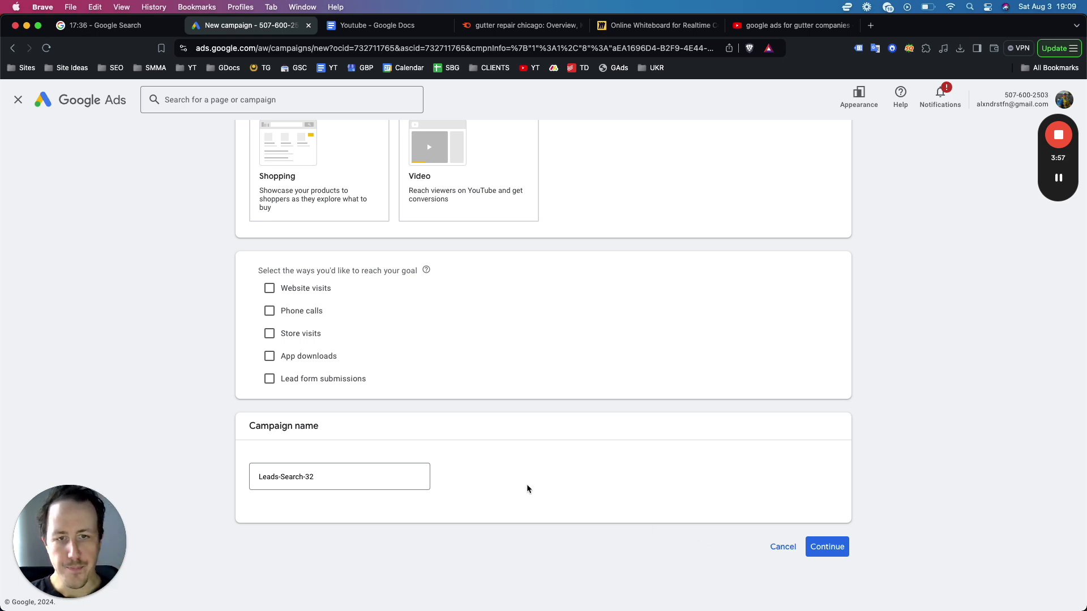
left_click(322, 472)
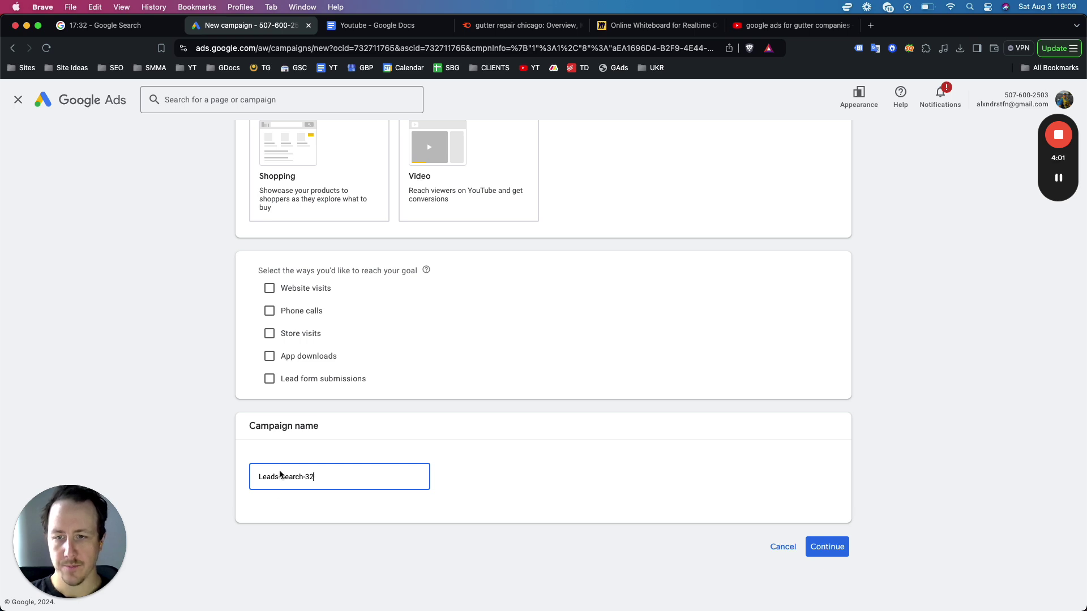
left_click_drag(261, 477, 317, 477)
type("chicago Gutters")
left_click(825, 548)
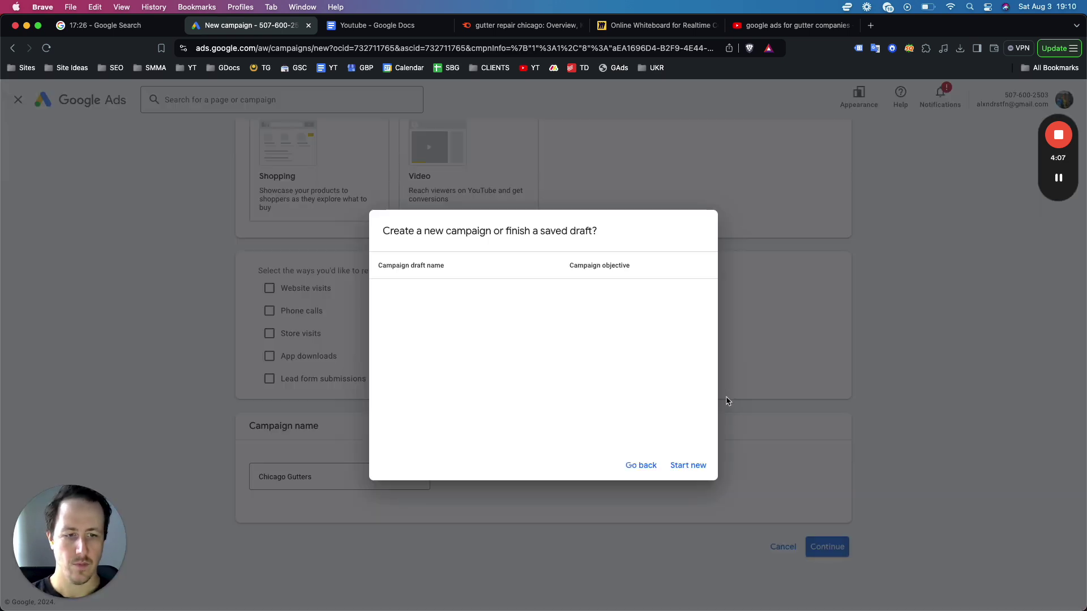
left_click(686, 467)
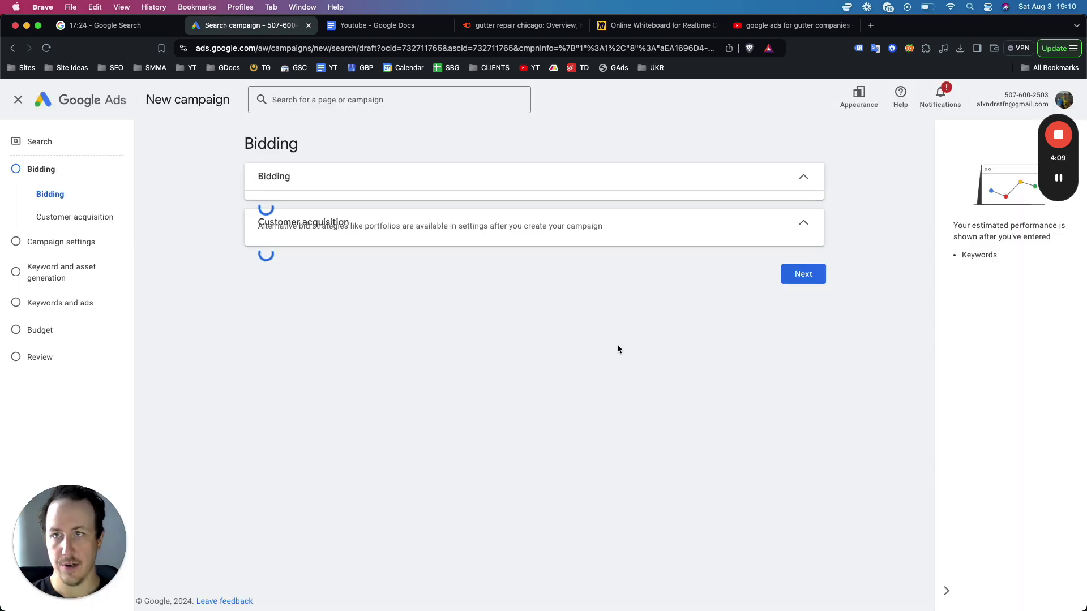
Step: Set the campaign's bidding focus to Clicks without a maximum bid limit and proceed to the campaign settings
left_click(295, 227)
left_click(250, 232)
left_click(283, 227)
left_click(297, 328)
left_click(309, 228)
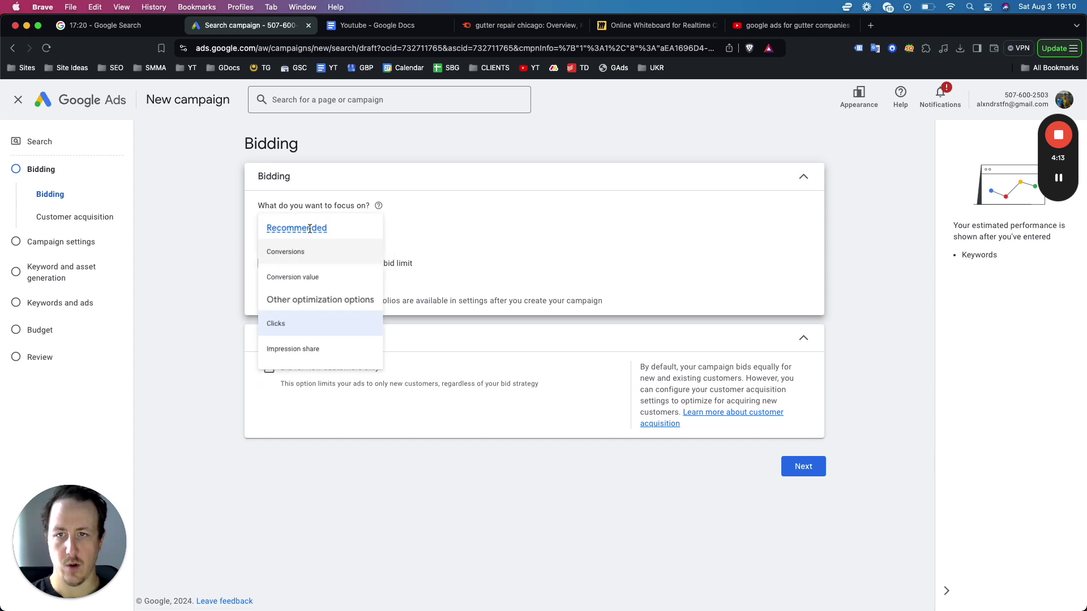
left_click(184, 249)
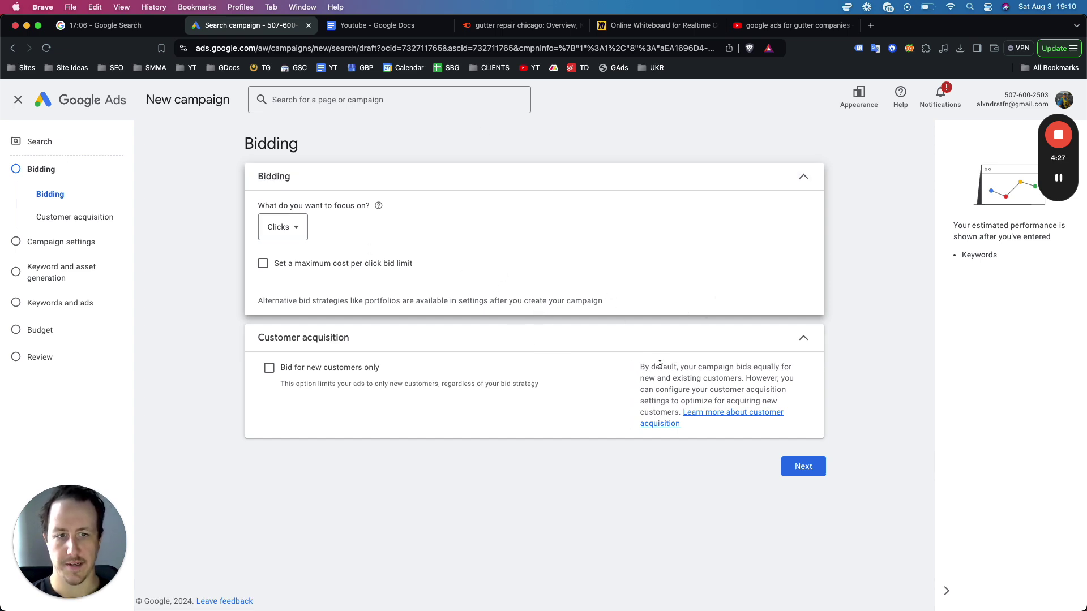
left_click(798, 466)
Step: Exclude the Google Search Partners Network and the Google Display Network from the campaign
left_click(385, 240)
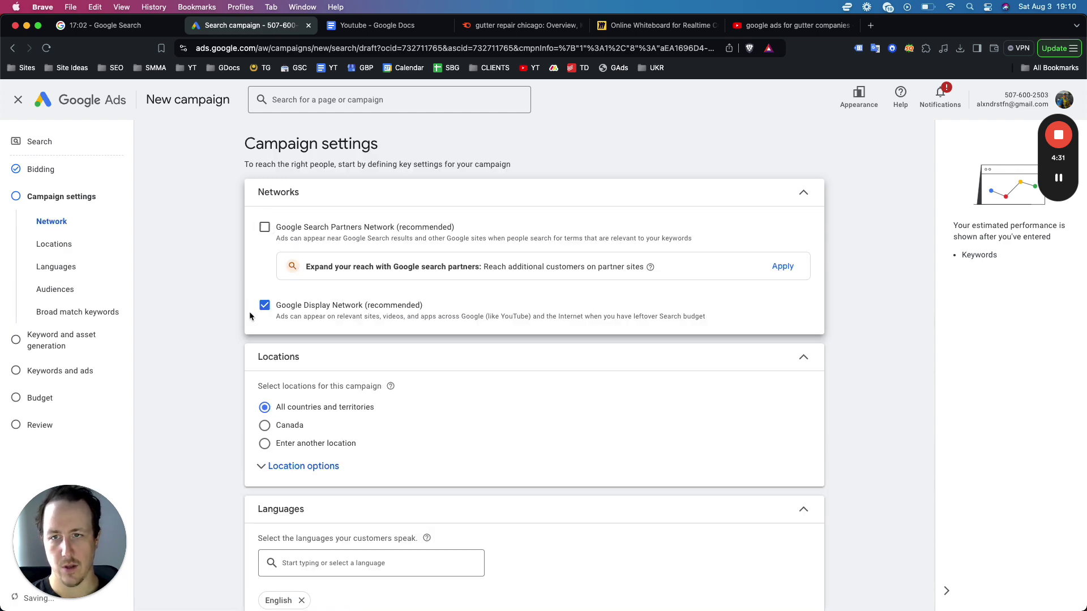
left_click(264, 306)
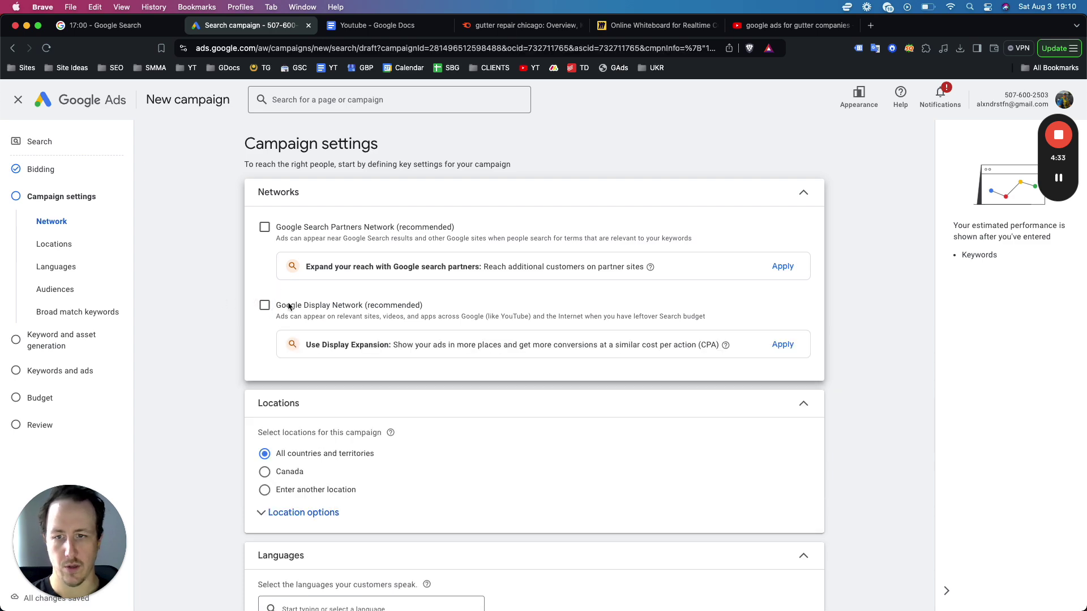
Step: Limit location targeting to Presence (people in or regularly in included locations) and open the advanced search for entering another location
scroll(289, 306, "down", 2)
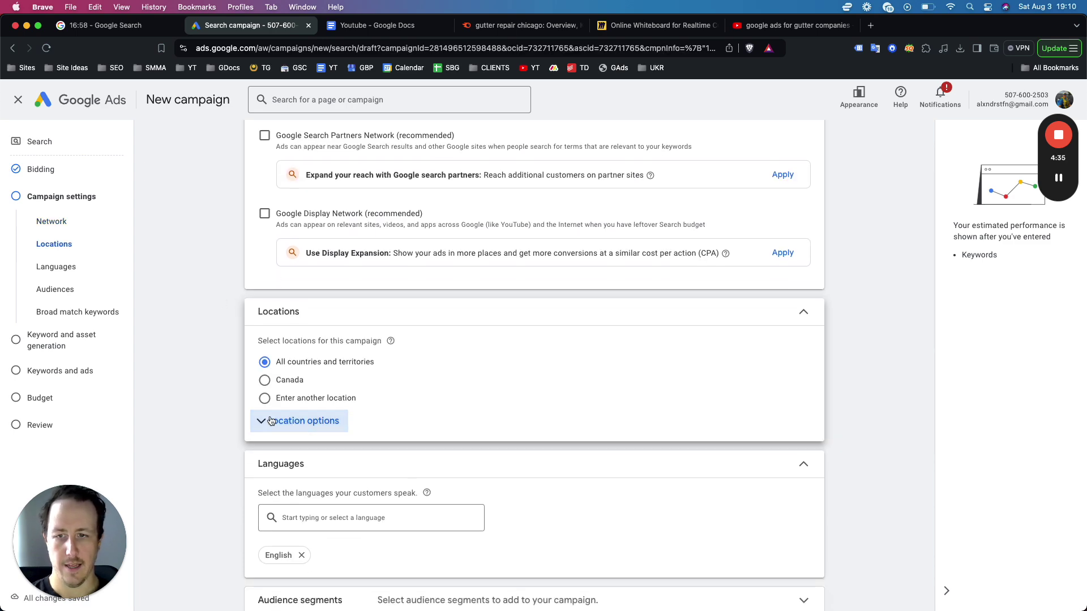
left_click(270, 422)
scroll(283, 436, "down", 1)
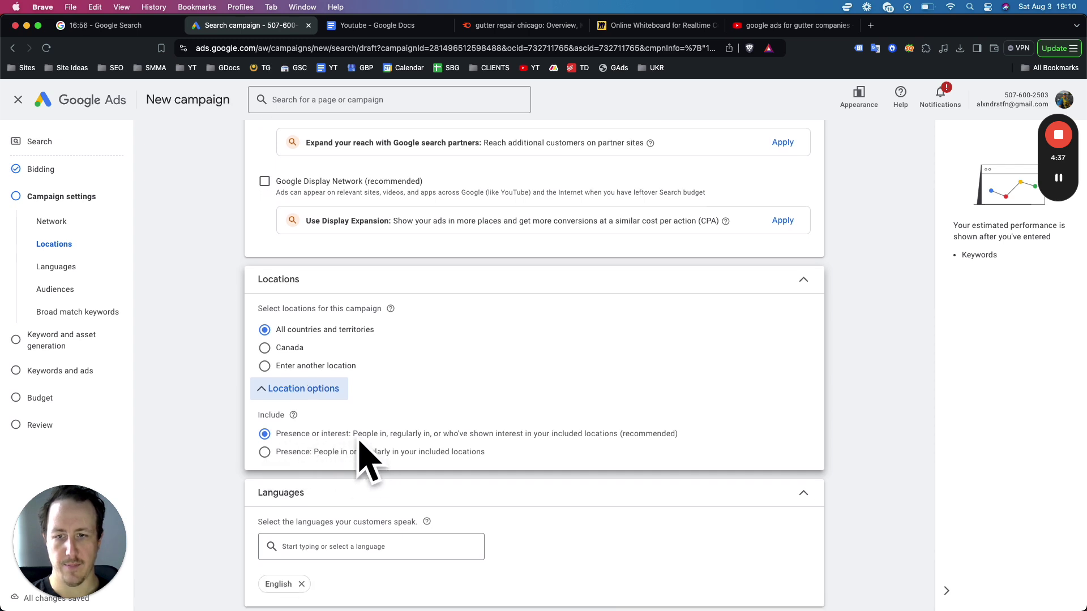
left_click(314, 457)
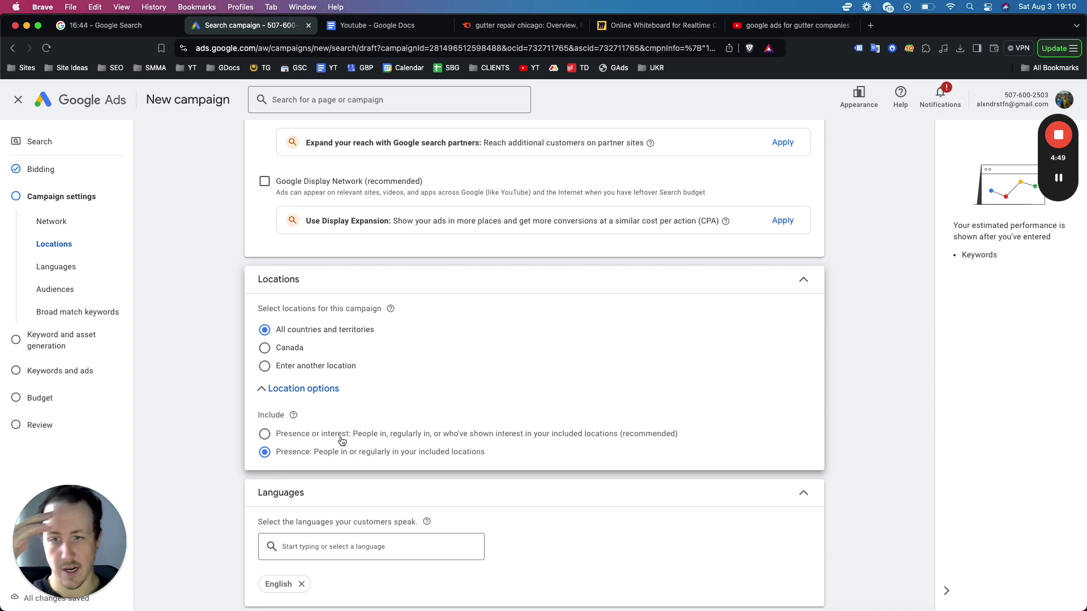
left_click(264, 366)
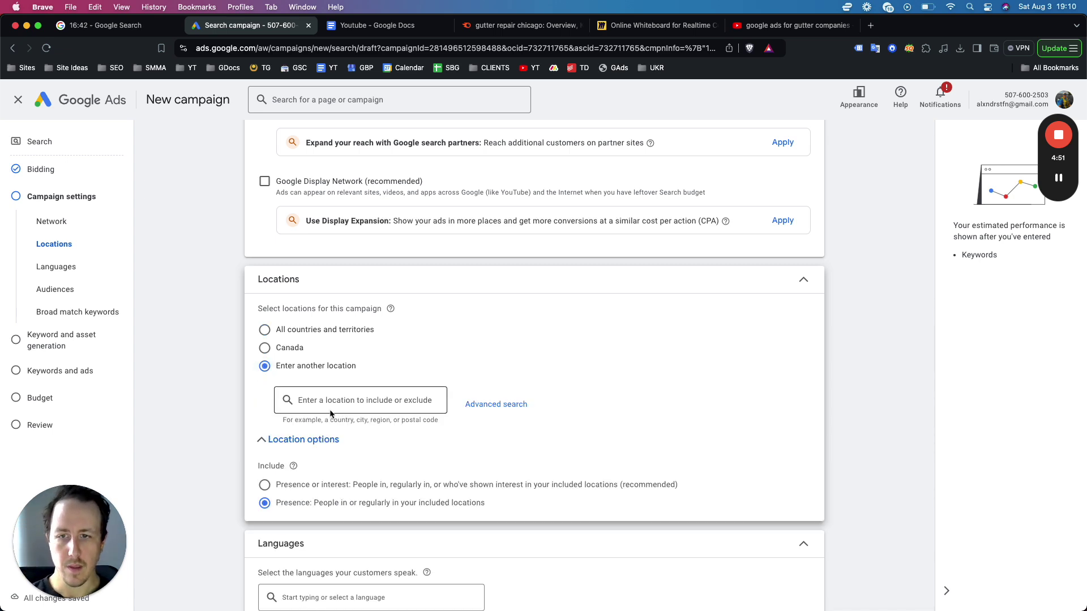
left_click(486, 405)
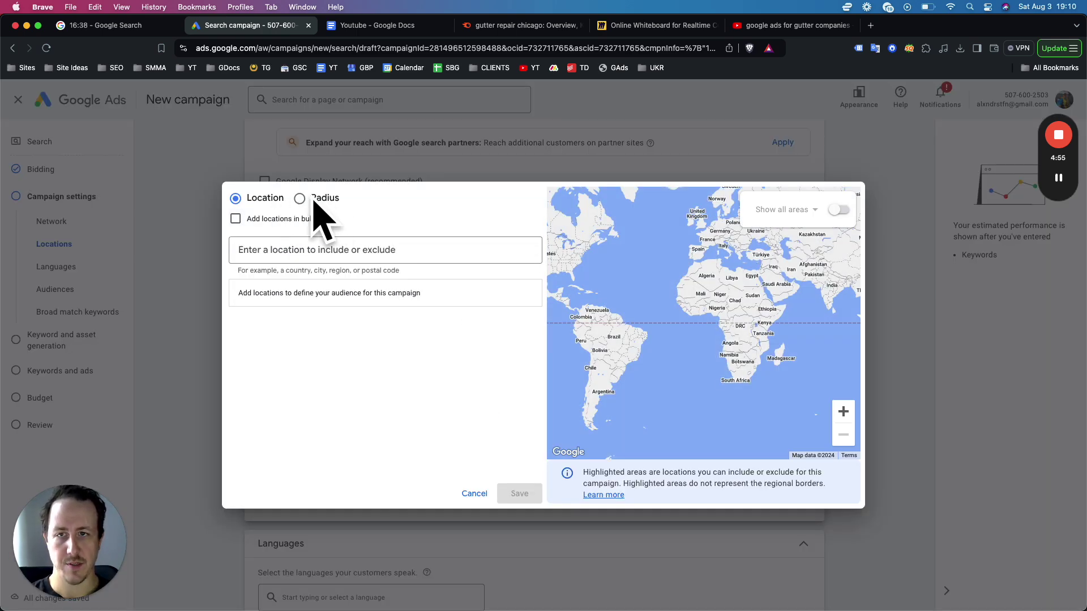
type("Chicago")
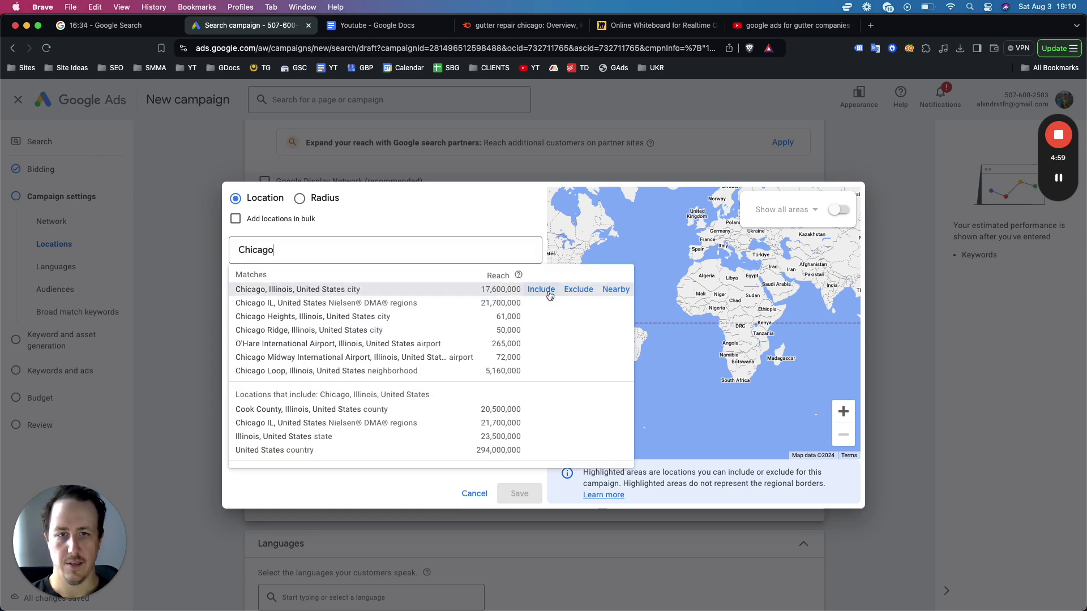
left_click(544, 291)
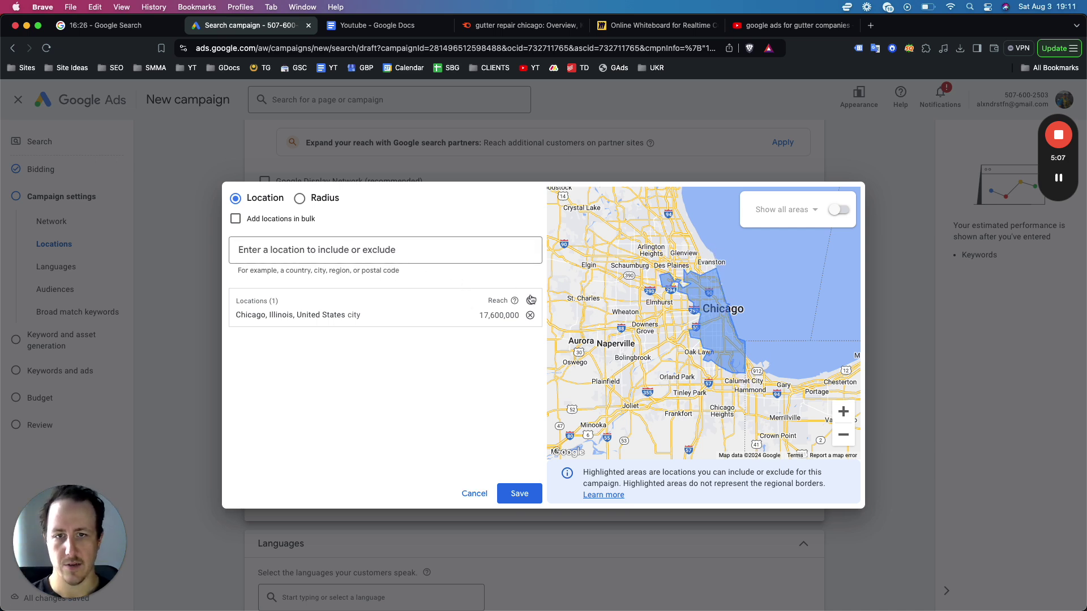
left_click(530, 316)
Step: Target a 30 mi radius around Chicago, IL, USA and save the campaign location
left_click(301, 199)
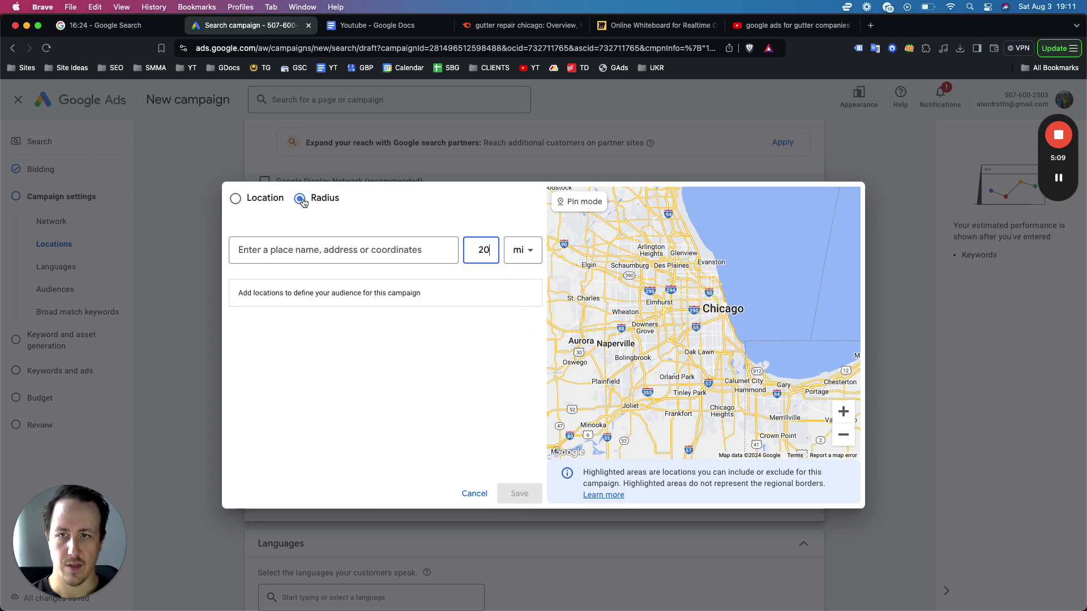
left_click(320, 249)
type("chicago")
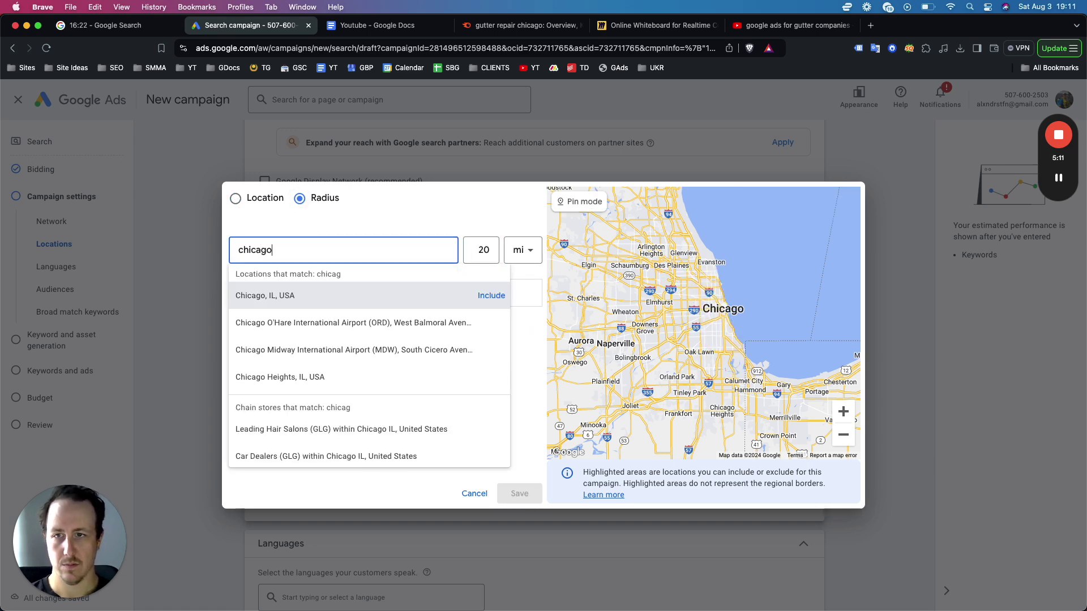
left_click(467, 224)
left_click(482, 252)
left_click(424, 251)
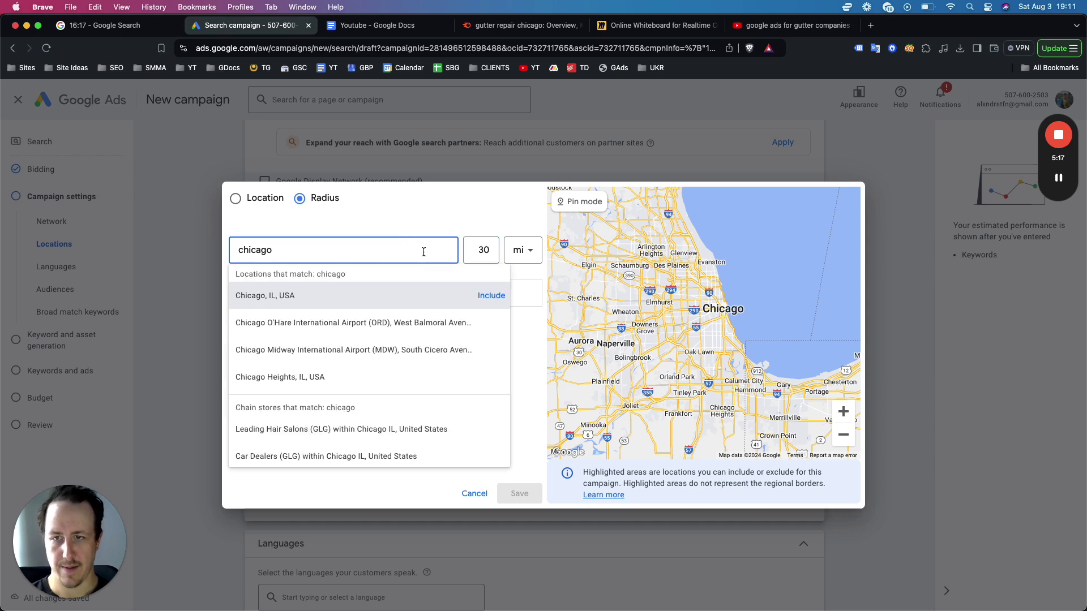
left_click(488, 295)
scroll(668, 330, "down", 2)
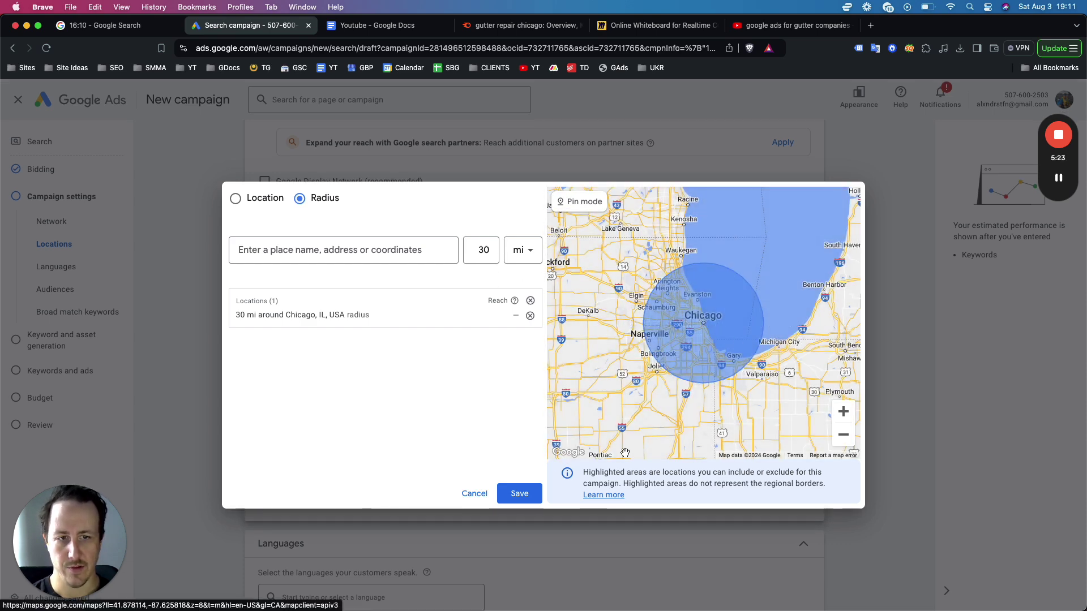
left_click(514, 497)
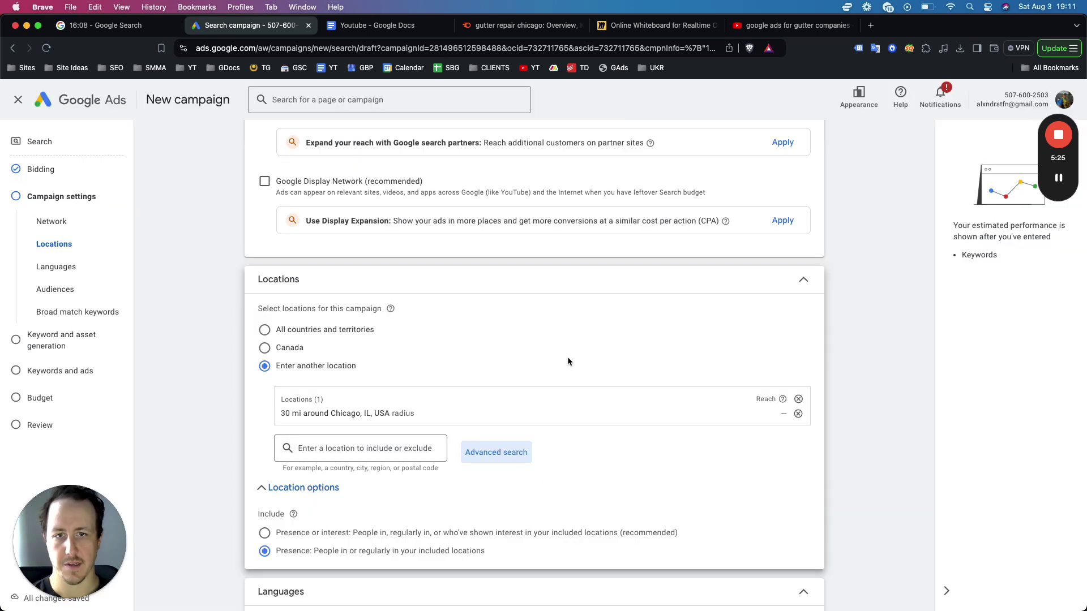
Step: Set the campaign's ad rotation to "Do not optimize: Rotate ads indefinitely"
scroll(631, 354, "down", 7)
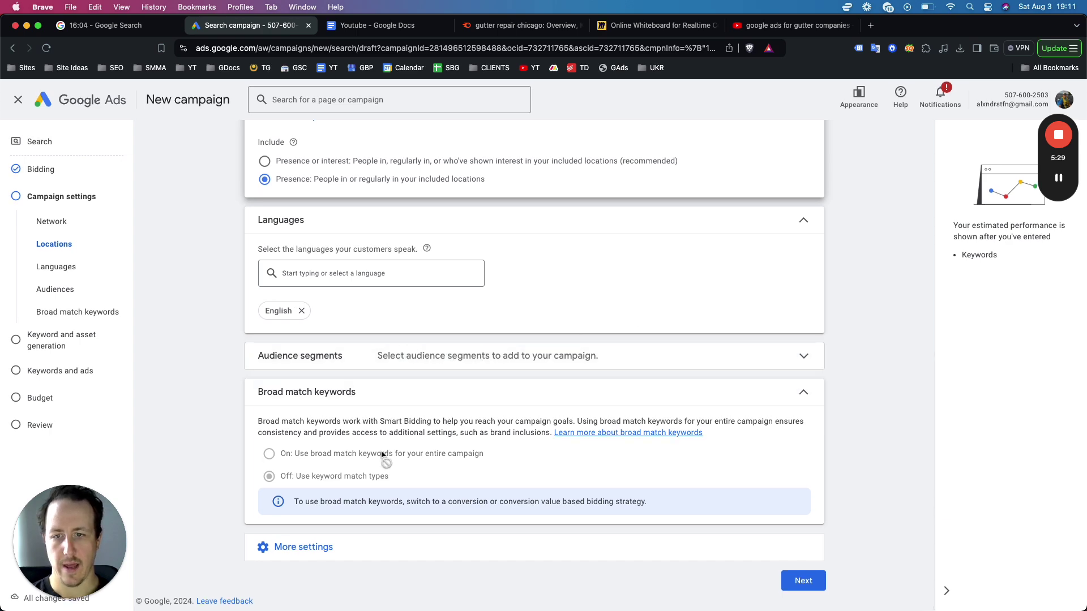
left_click(481, 552)
scroll(498, 464, "down", 3)
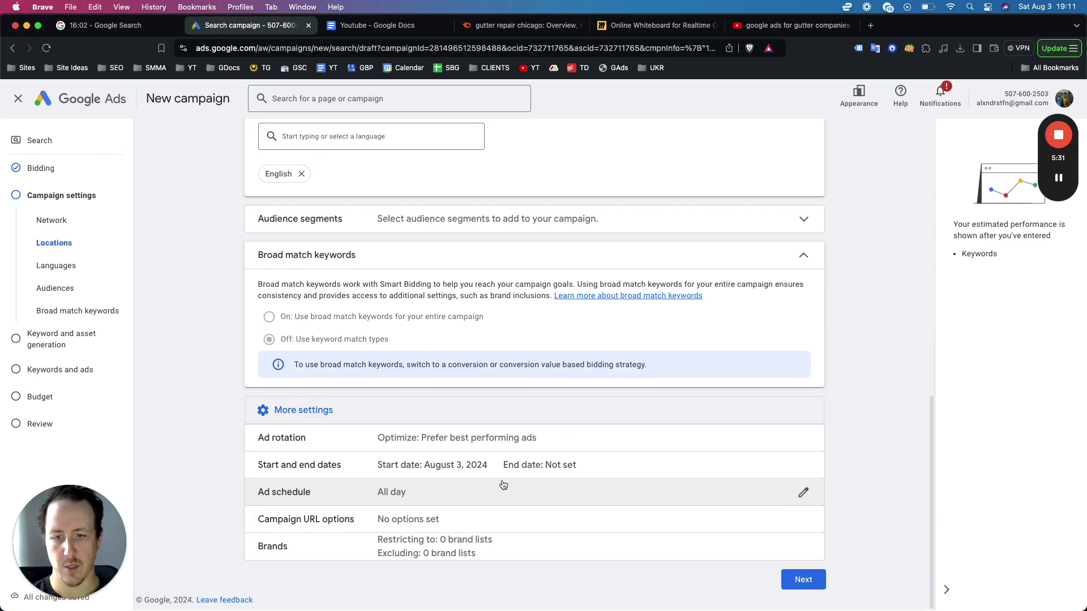
left_click(495, 439)
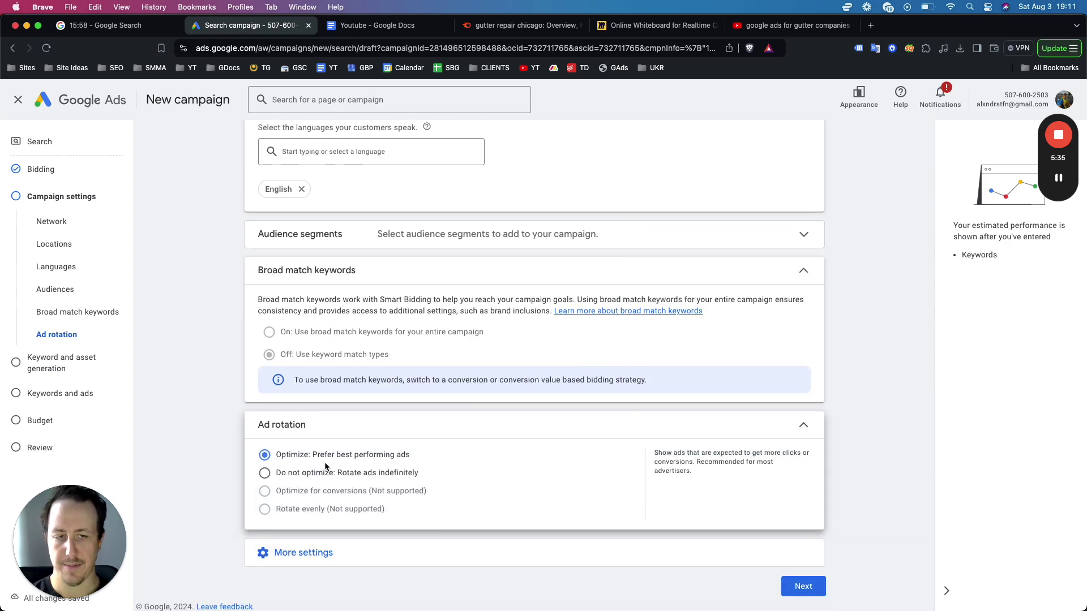
left_click(270, 479)
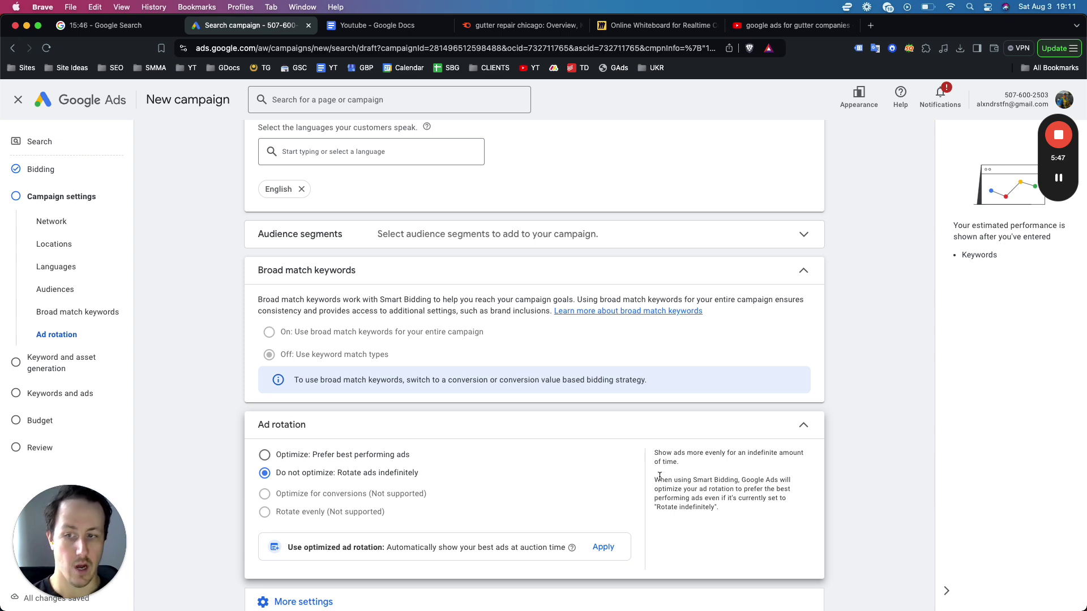
Step: Proceed from the campaign settings and skip the AI keyword and asset generation to reach Keywords and ads
scroll(592, 439, "down", 2)
left_click(803, 582)
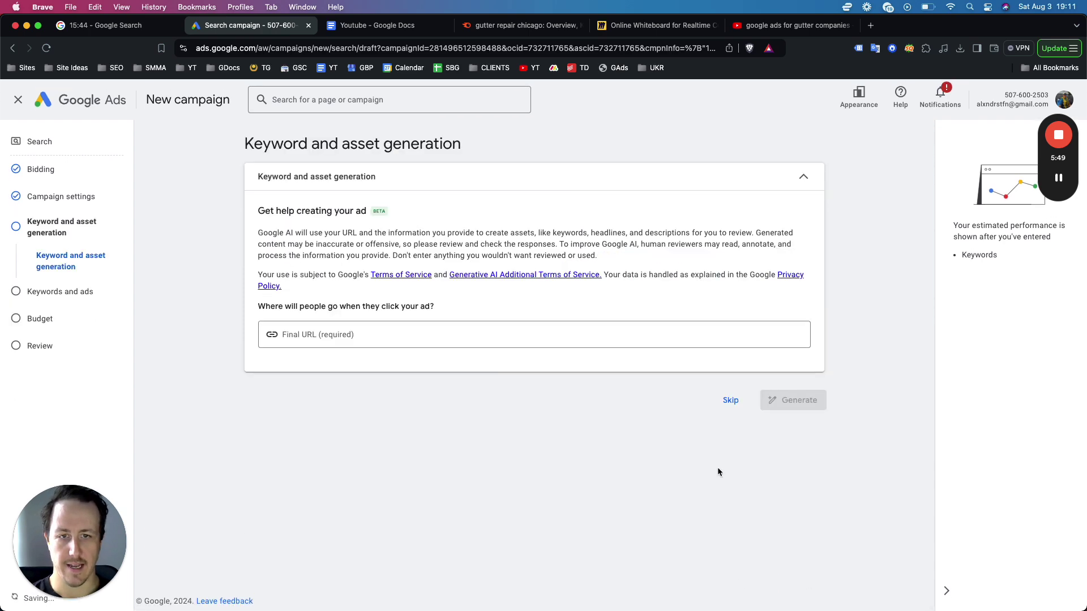
left_click(723, 402)
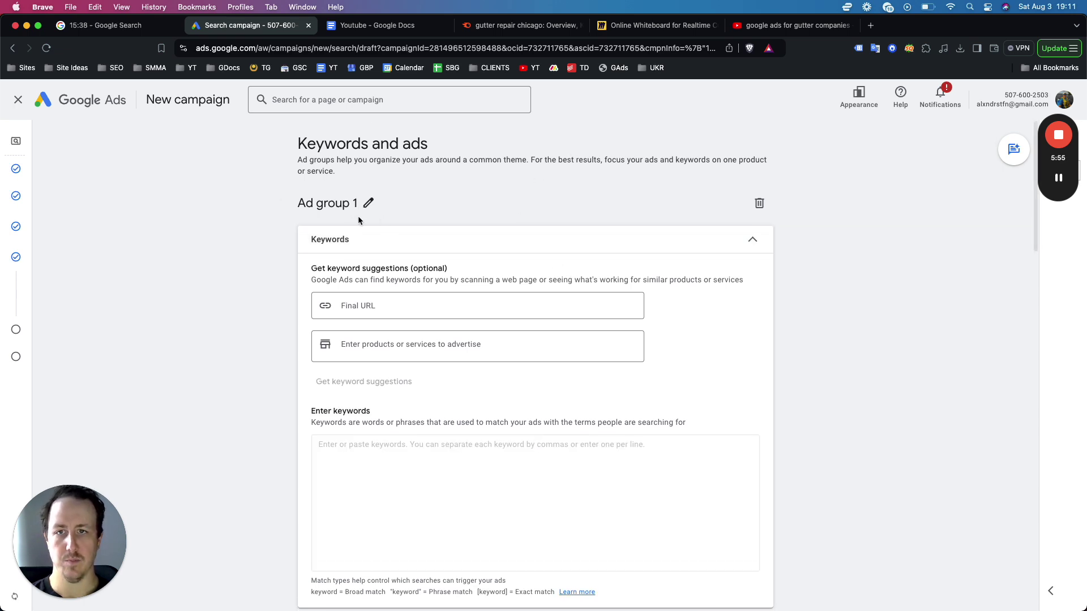
Step: Check the list of gutter services on the Miro whiteboard and return to the Google Ads campaign draft
left_click(368, 202)
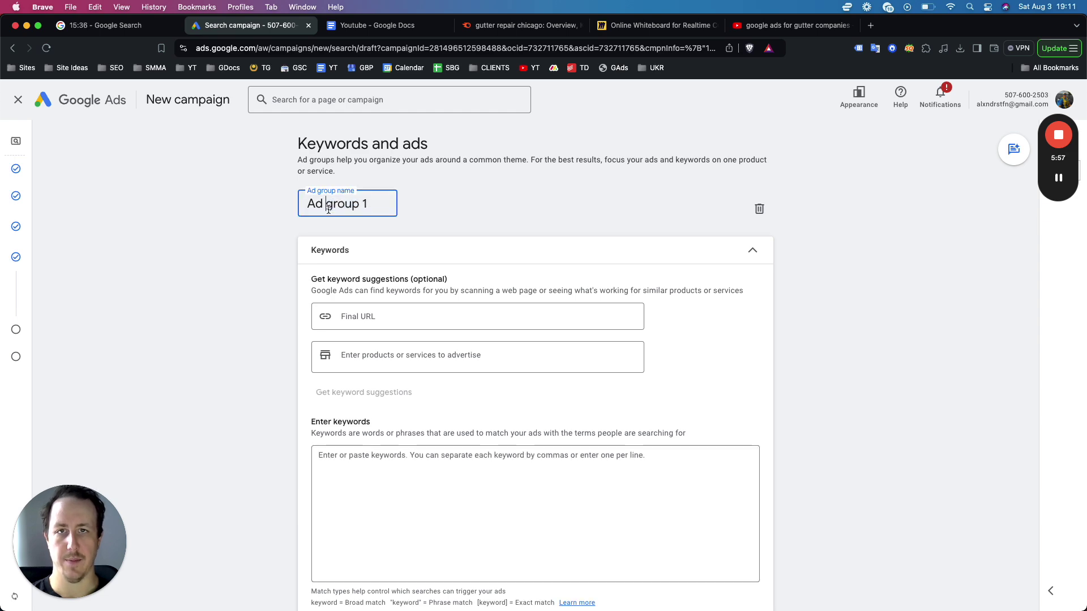
double_click(338, 204)
left_click(629, 27)
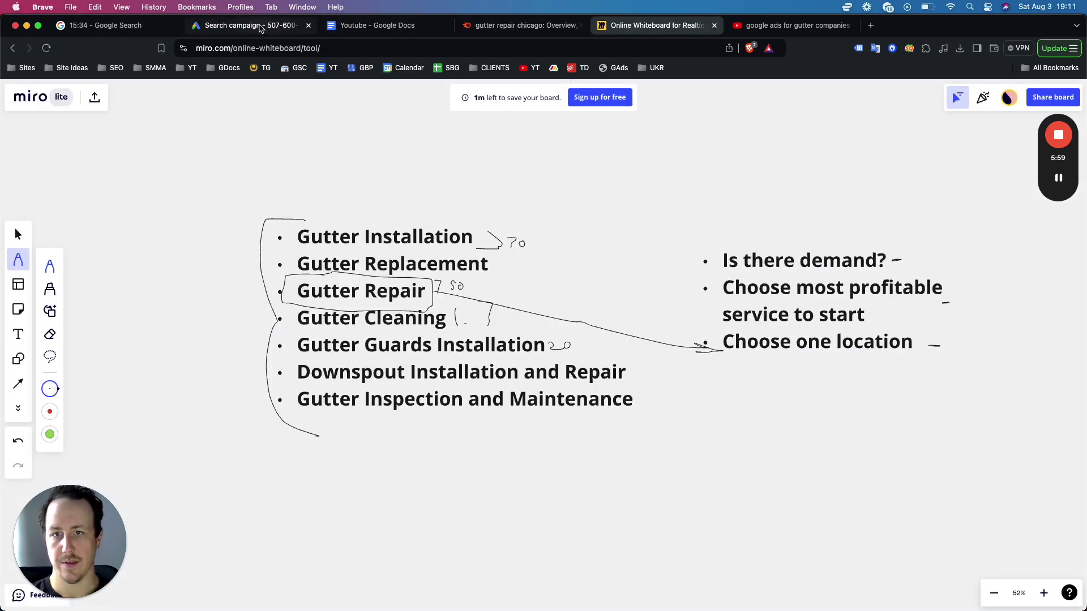
left_click(251, 26)
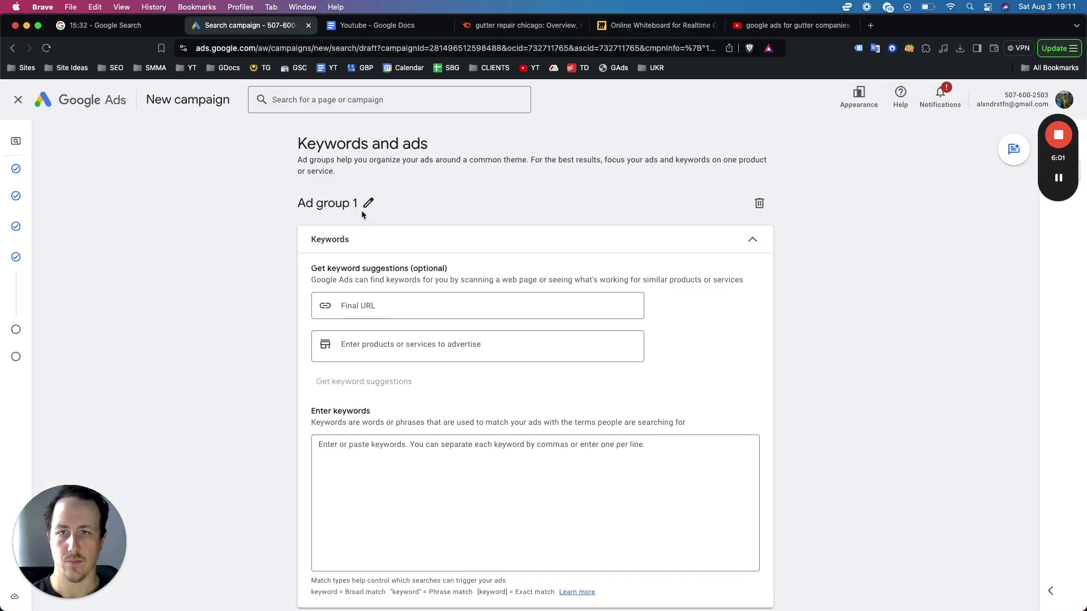
Step: Rename Ad group 1 as Gutter Repair, after the service boxed on the whiteboard
left_click(368, 203)
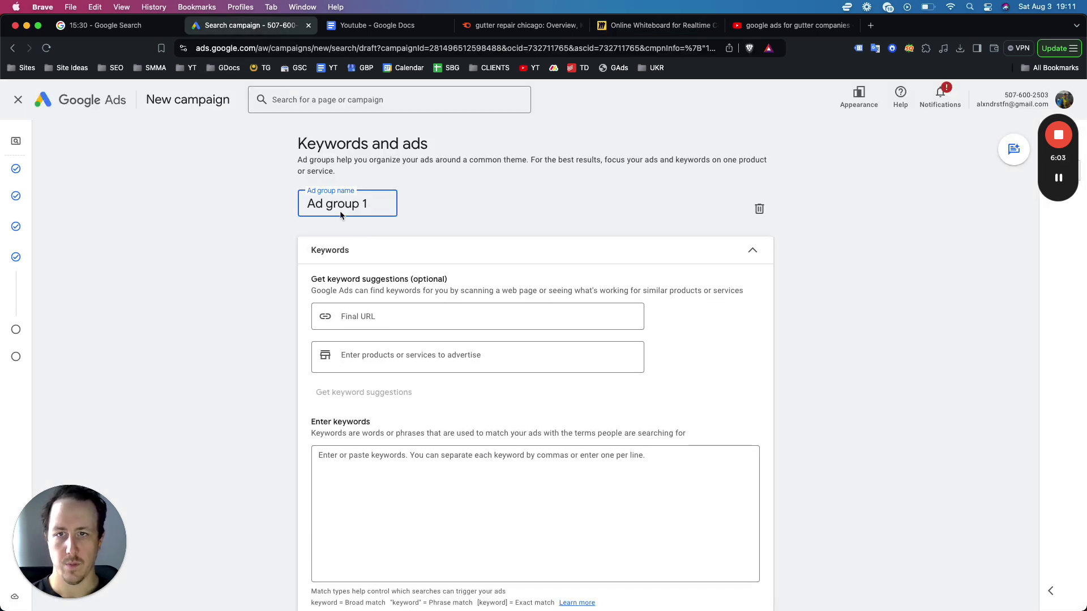
double_click(341, 205)
key("super+a")
type("G")
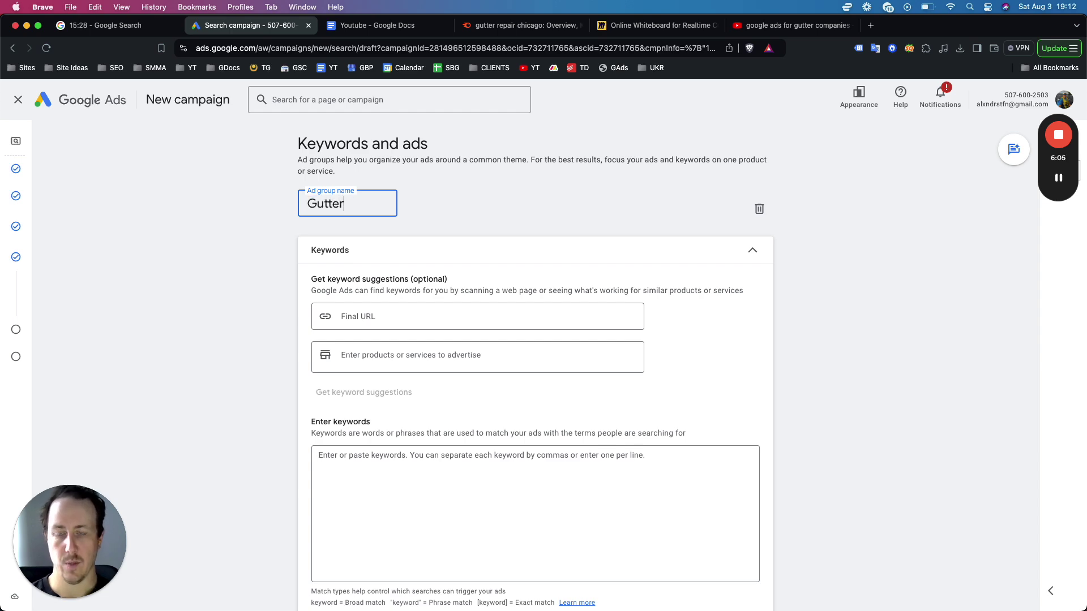
key("super+5")
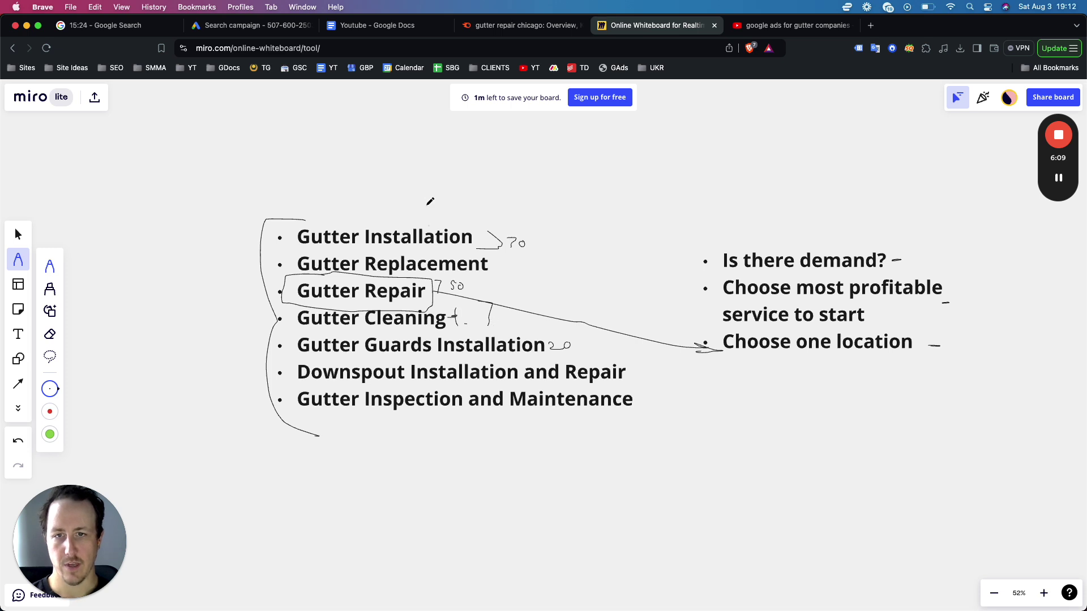
left_click(272, 26)
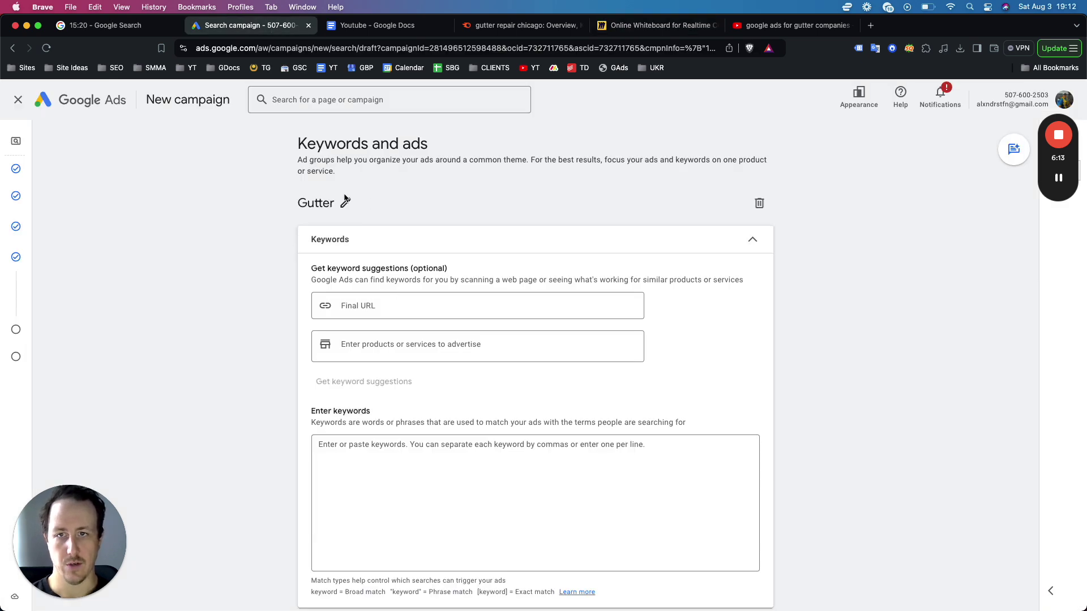
left_click(345, 203)
type("Repair")
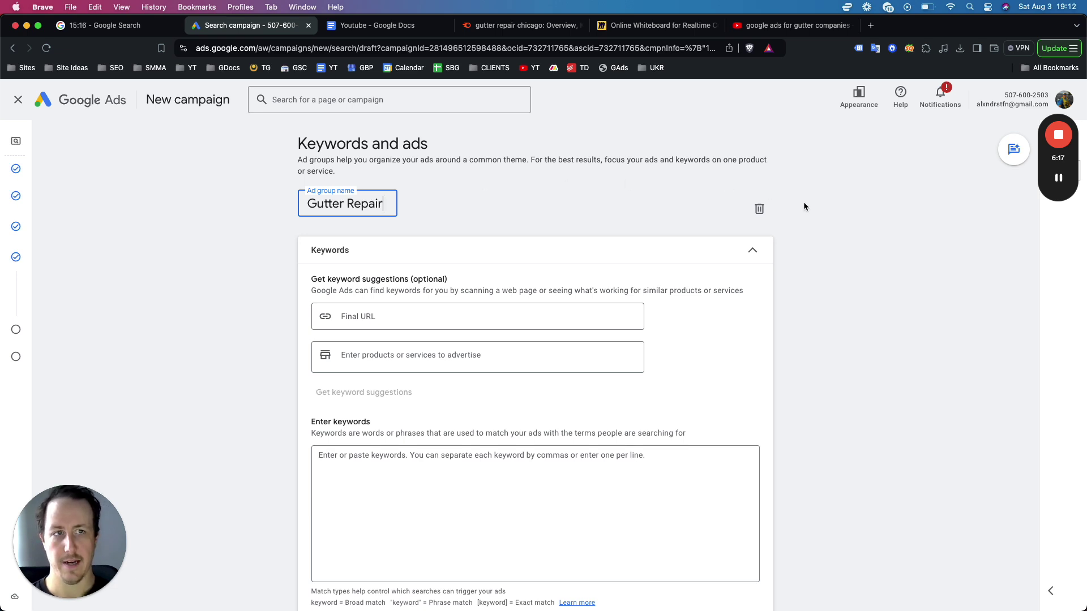
left_click(828, 213)
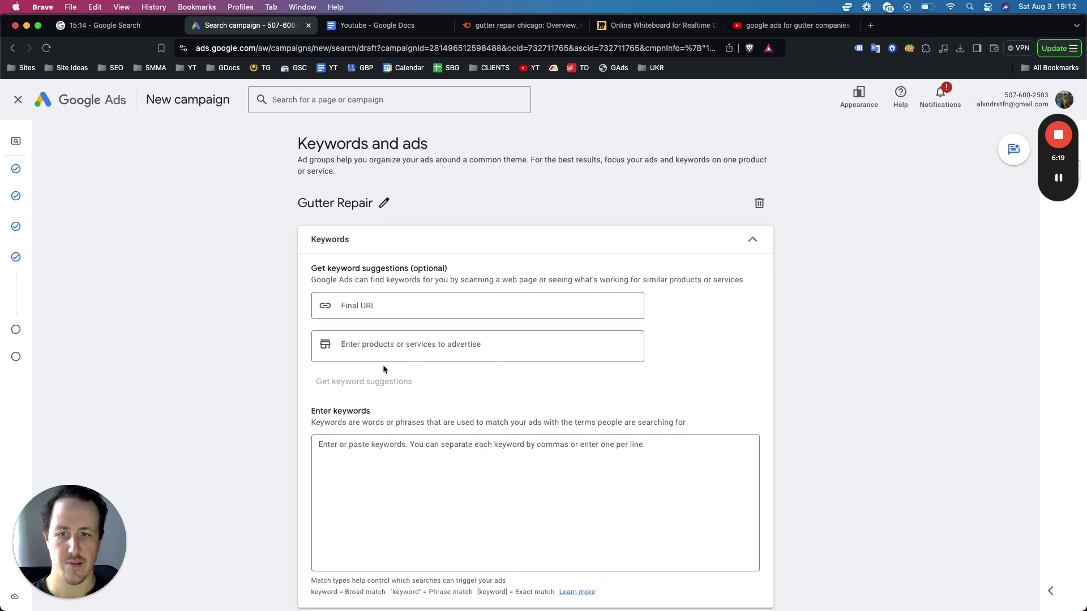
Step: Enter "gutter repair" as the first keyword of the Gutter Repair ad group and start a new line
scroll(448, 361, "down", 1)
left_click(447, 436)
type("gutter repair,")
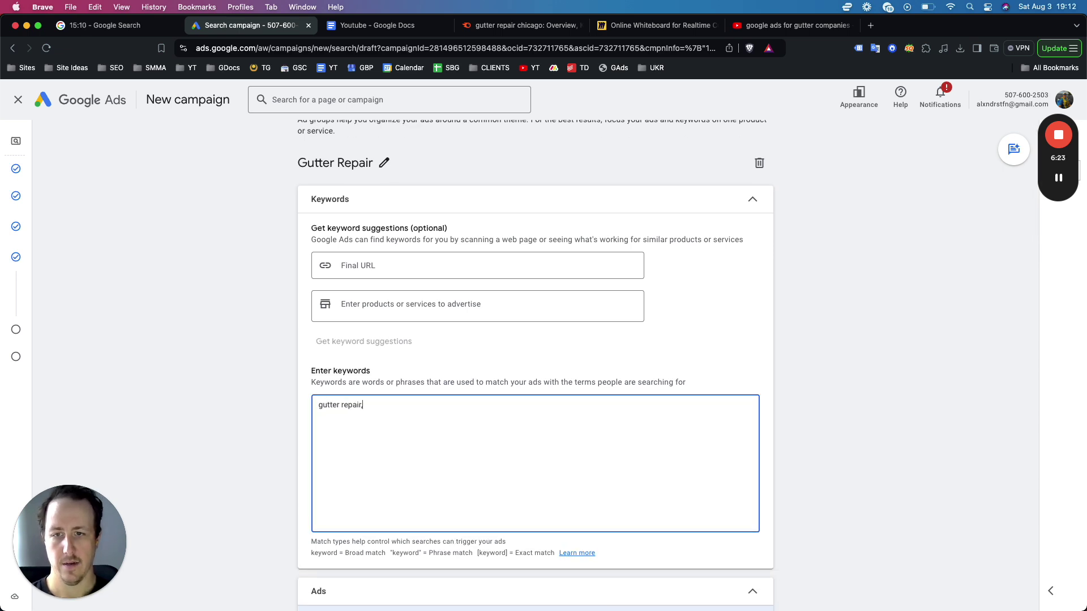
key("Return")
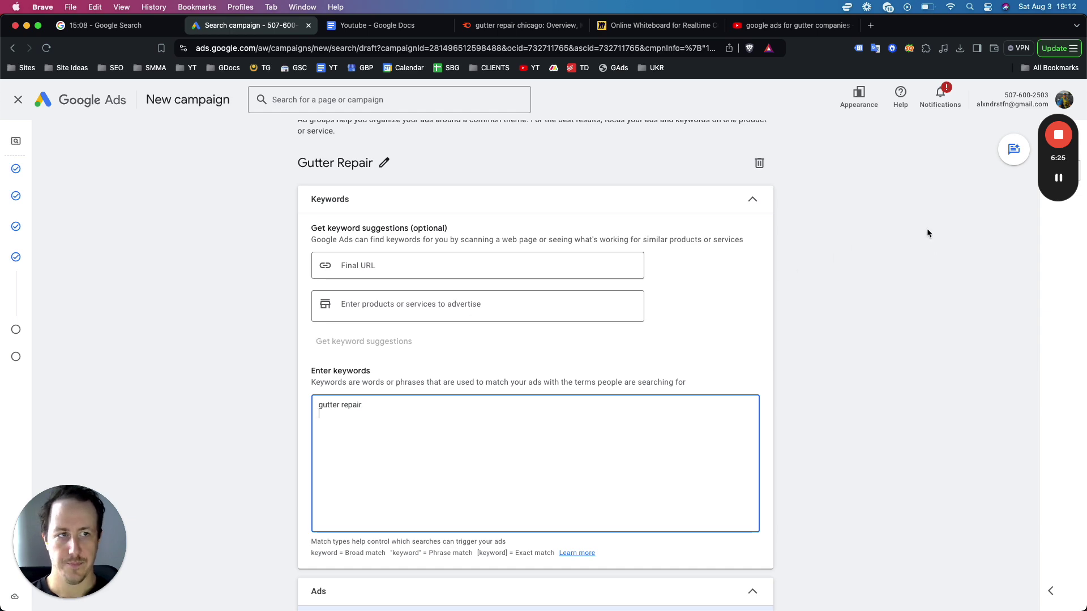
left_click(1057, 178)
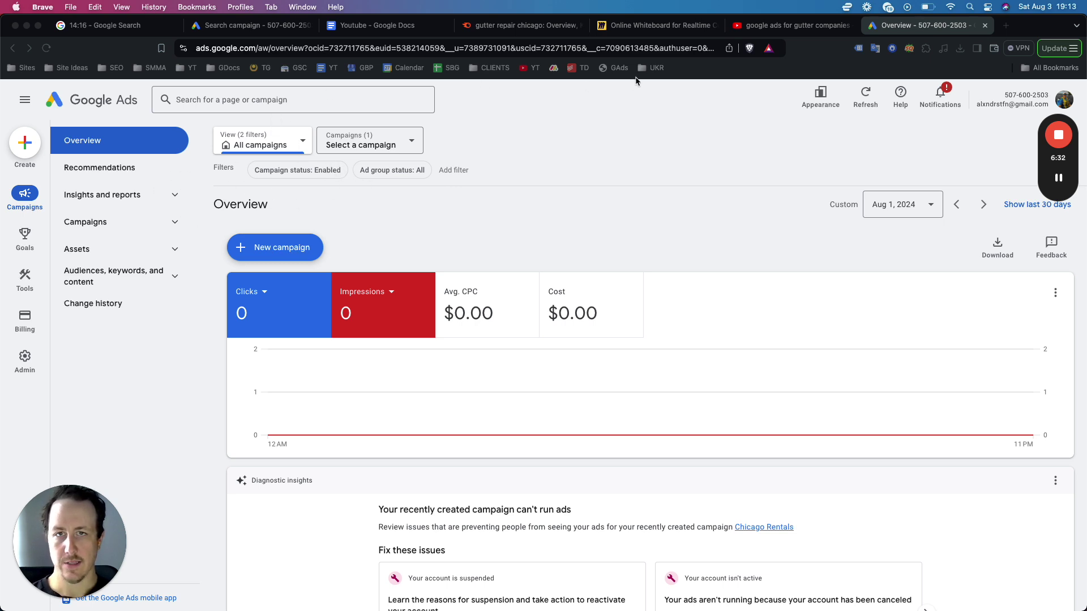
Step: Start discovering new keywords in Keyword Planner and replace the Canada location with Chicago, Illinois, United States
left_click(23, 278)
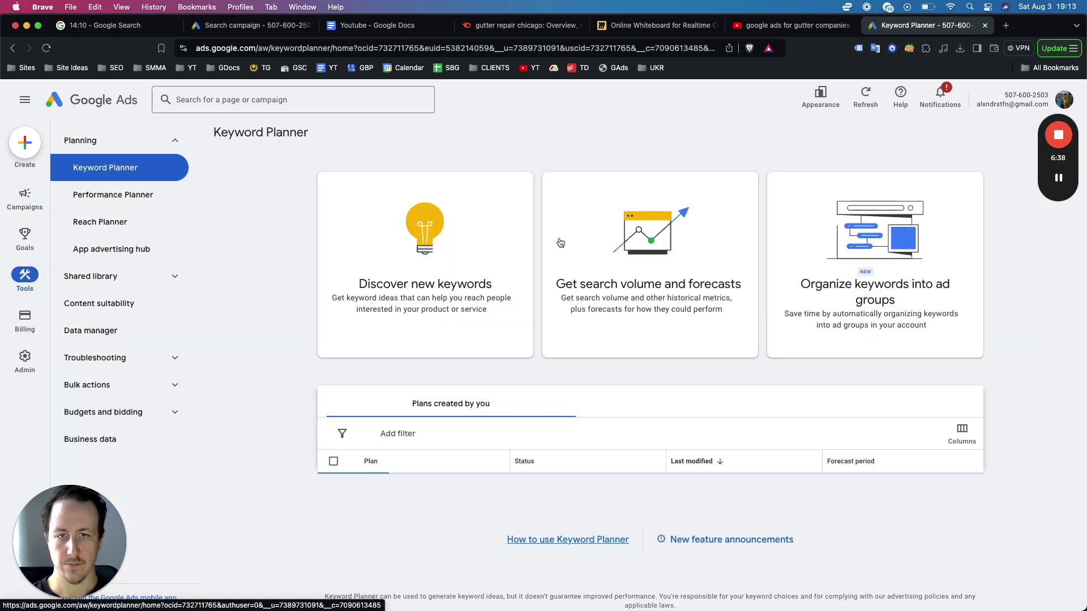
left_click(463, 254)
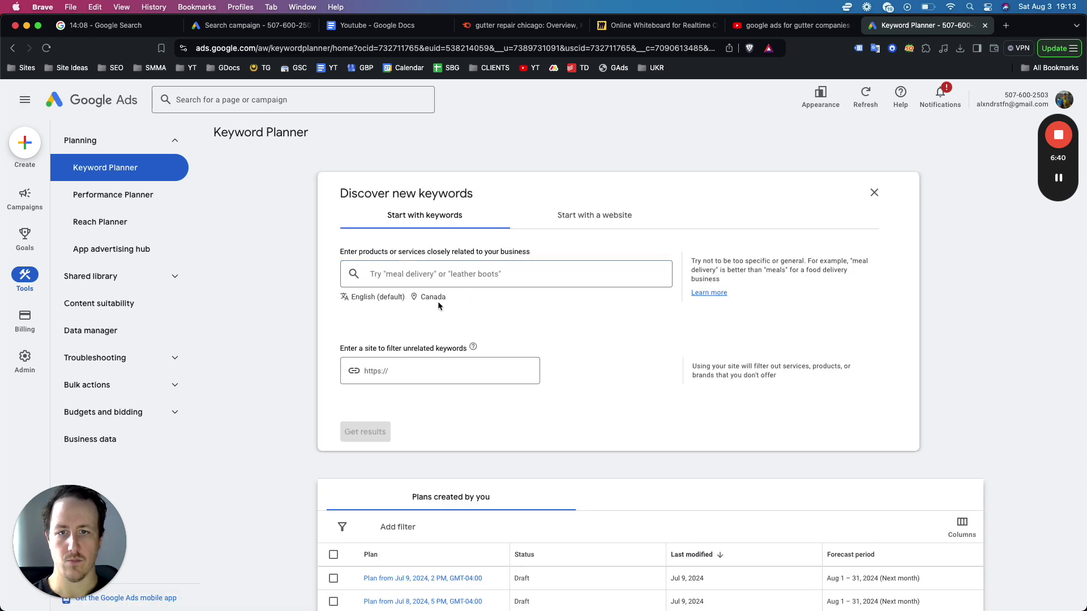
left_click(436, 298)
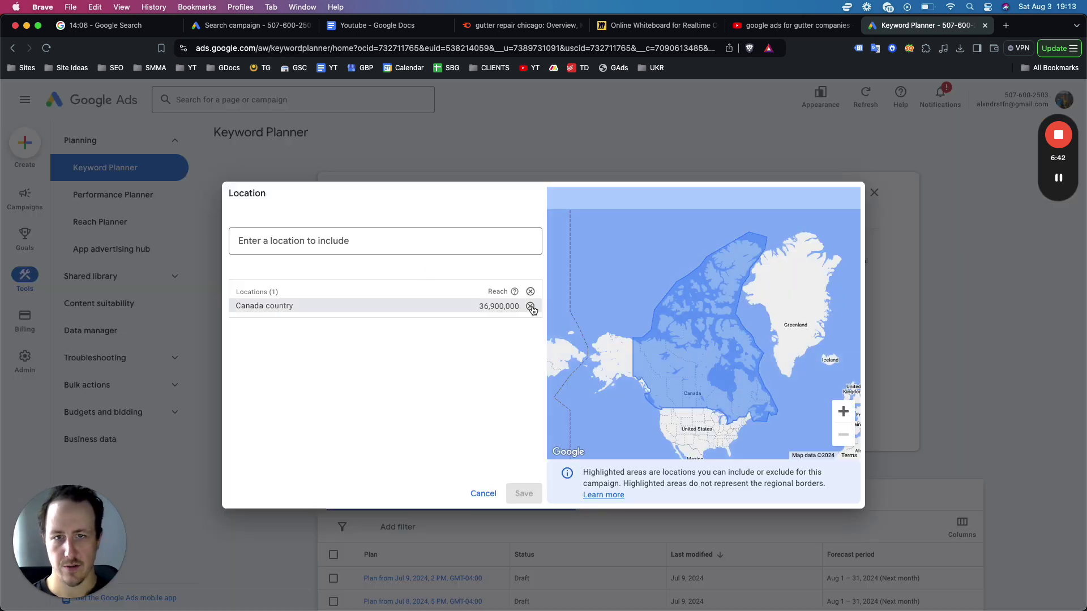
left_click(530, 306)
left_click(435, 249)
type("chicago")
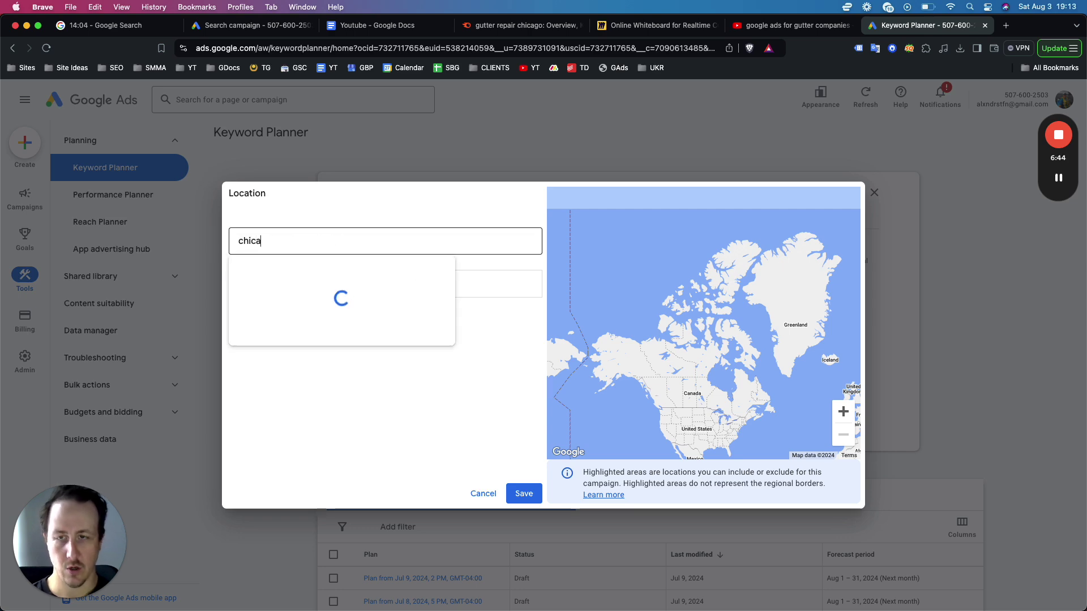
left_click(536, 286)
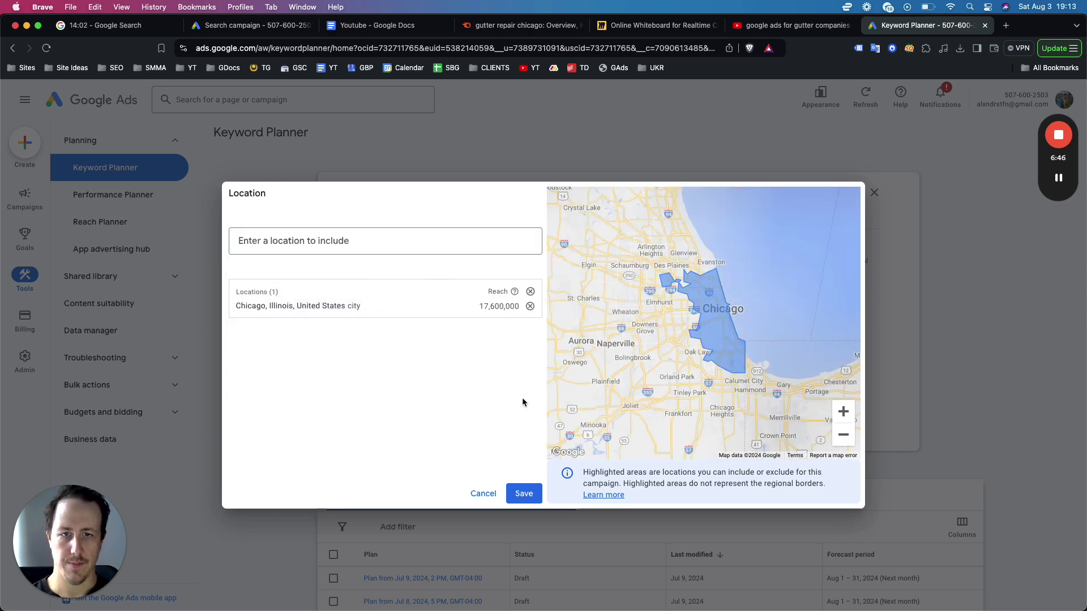
left_click(522, 495)
left_click(428, 275)
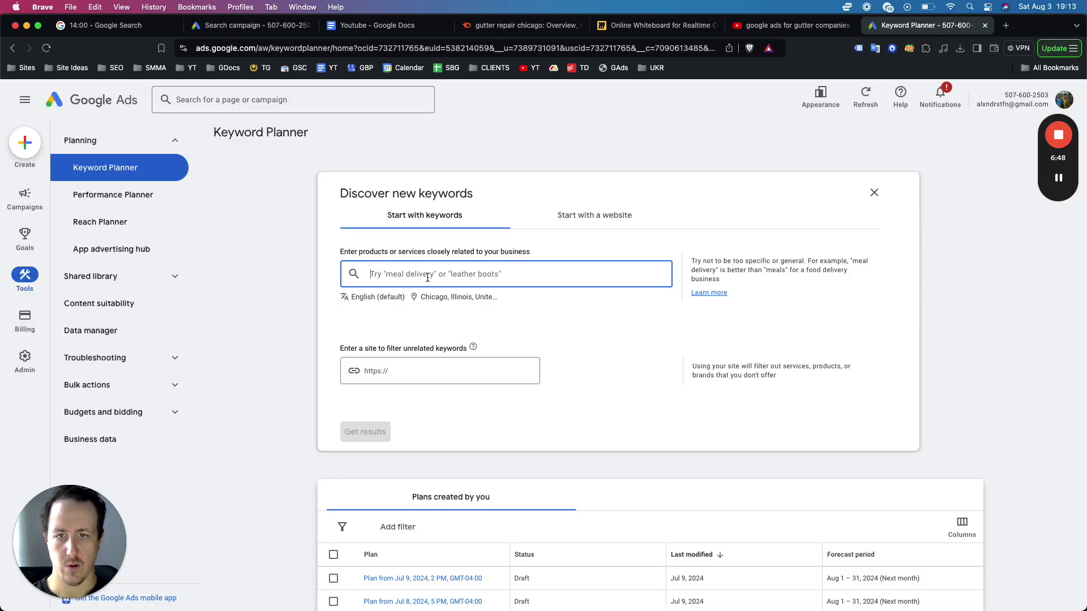
type("gutter cleaning")
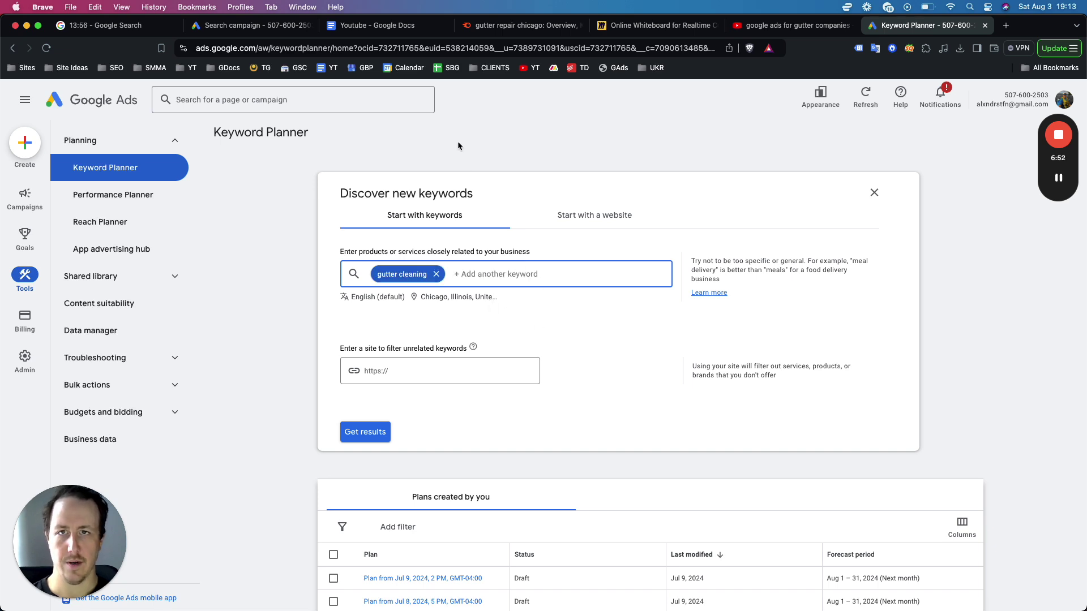
left_click(244, 27)
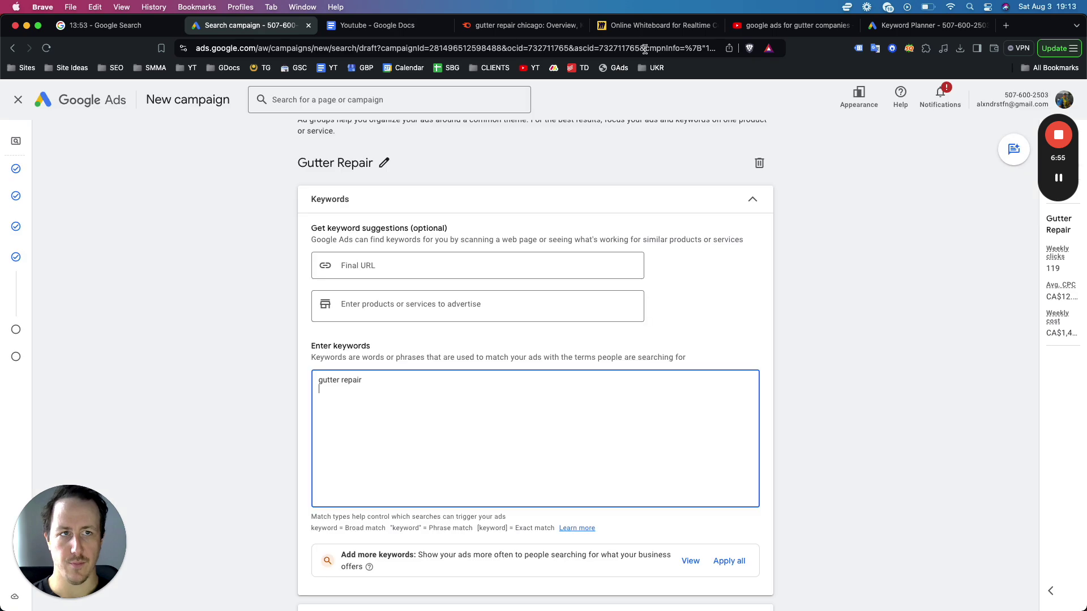
left_click(908, 27)
Step: Set the keyword discovery term to "gutter repair" and get the keyword ideas
double_click(430, 274)
type("repair,")
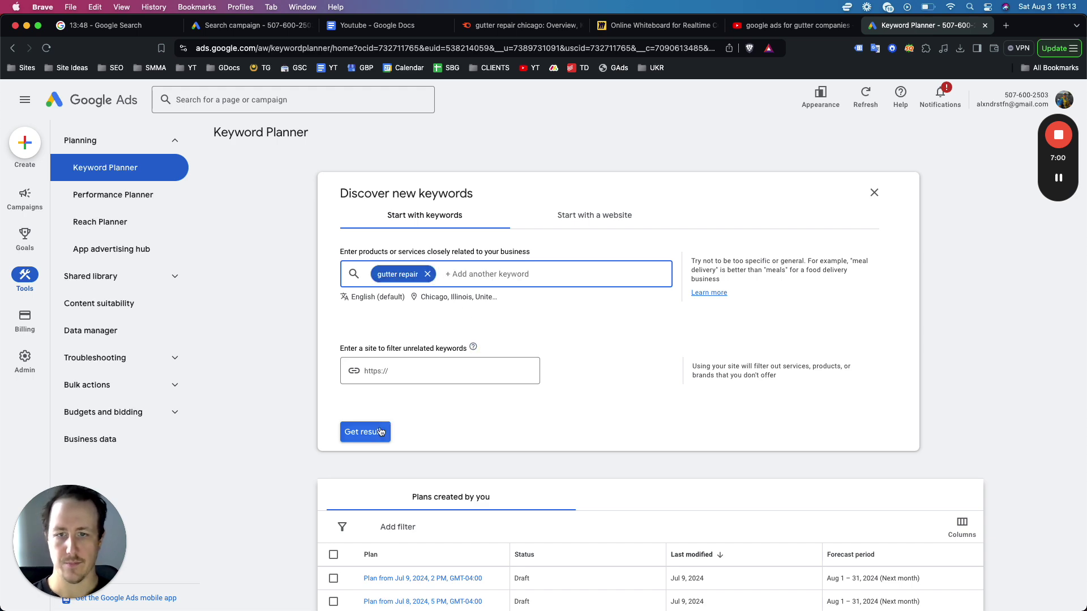
left_click(365, 431)
Step: Copy the keyword idea "gutter repair near me" into the campaign's keyword list, moving the campaign tab beside Keyword Planner
scroll(488, 416, "down", 5)
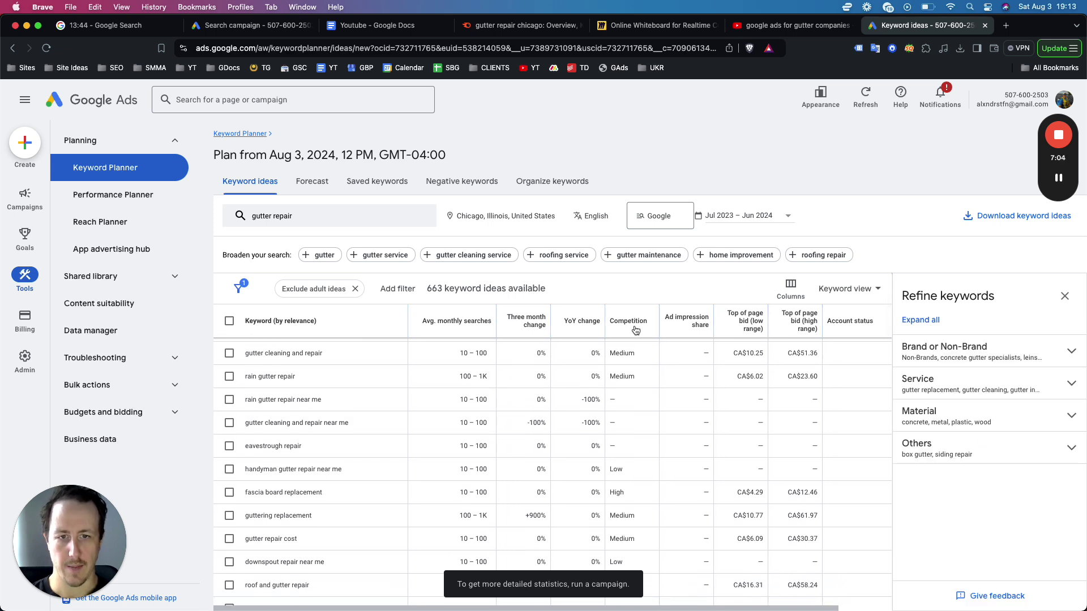
scroll(362, 401, "up", 3)
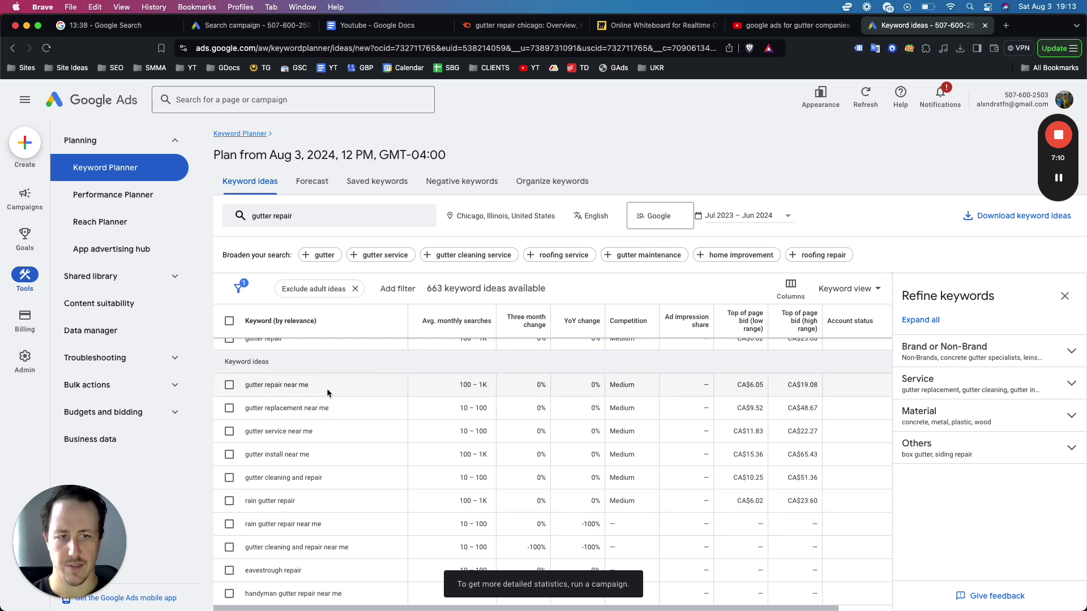
left_click_drag(270, 387, 245, 390)
key("super+c")
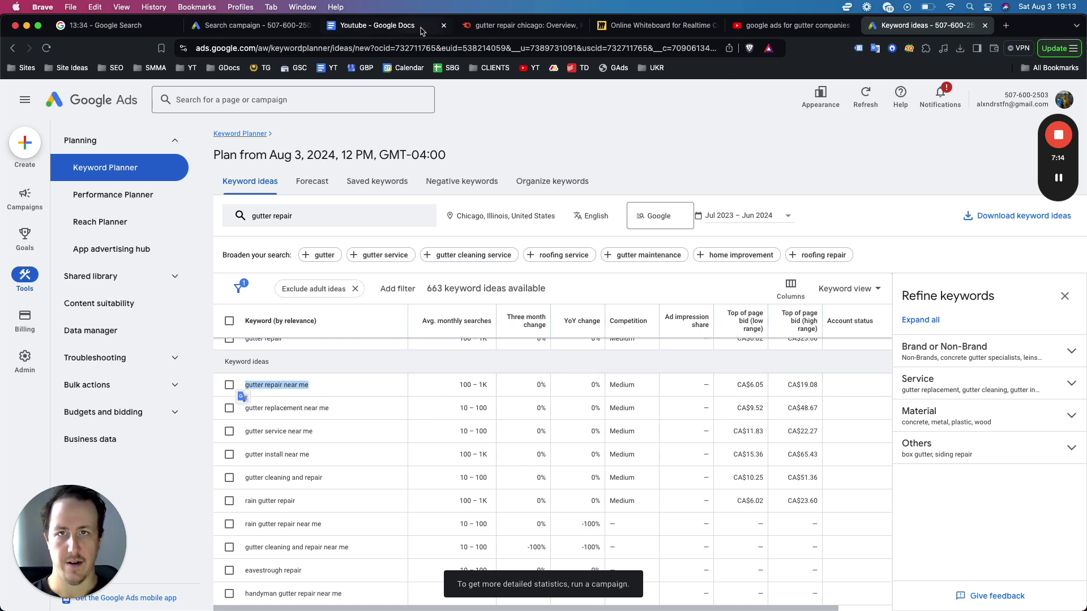
left_click_drag(258, 25, 696, 44)
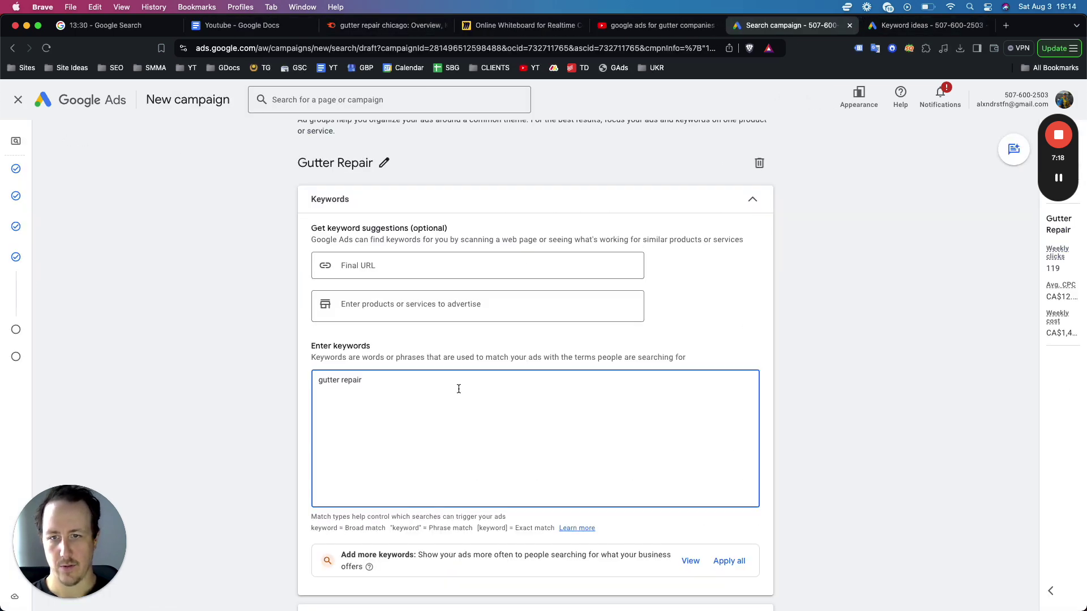
key("super+v")
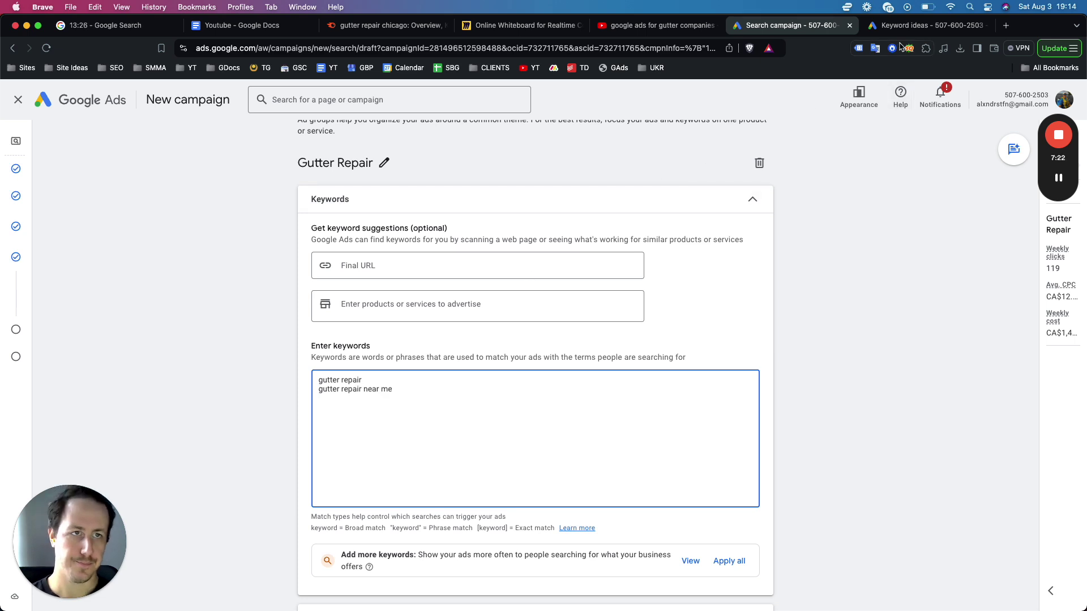
Step: Copy "rain gutter repair" from the Keyword Planner ideas into the Gutter Repair ad group's keyword list
left_click(928, 25)
scroll(334, 424, "down", 1)
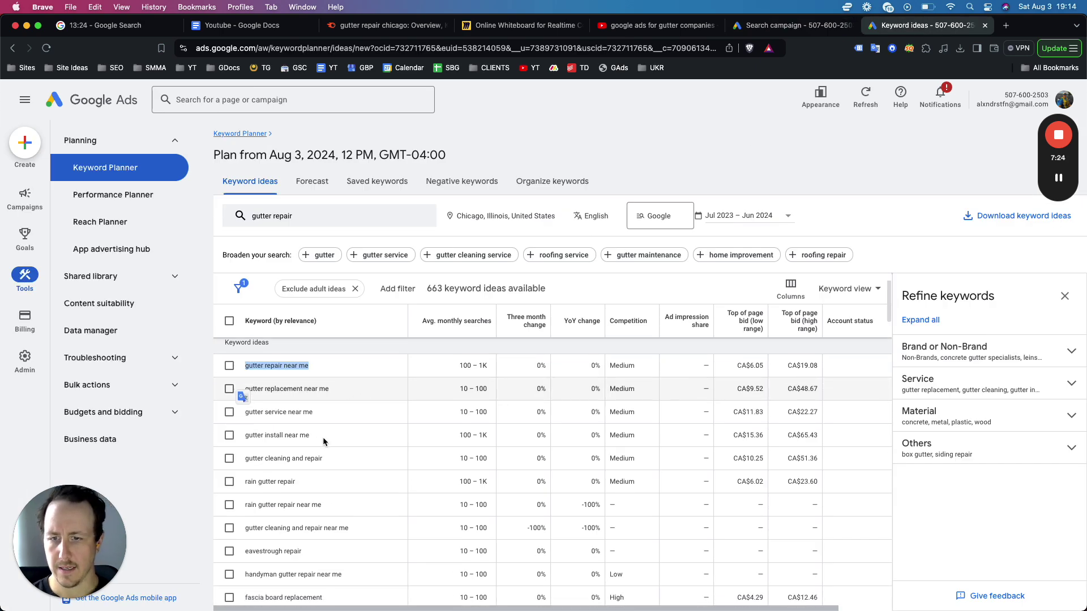
triple_click(270, 462)
key("super+c")
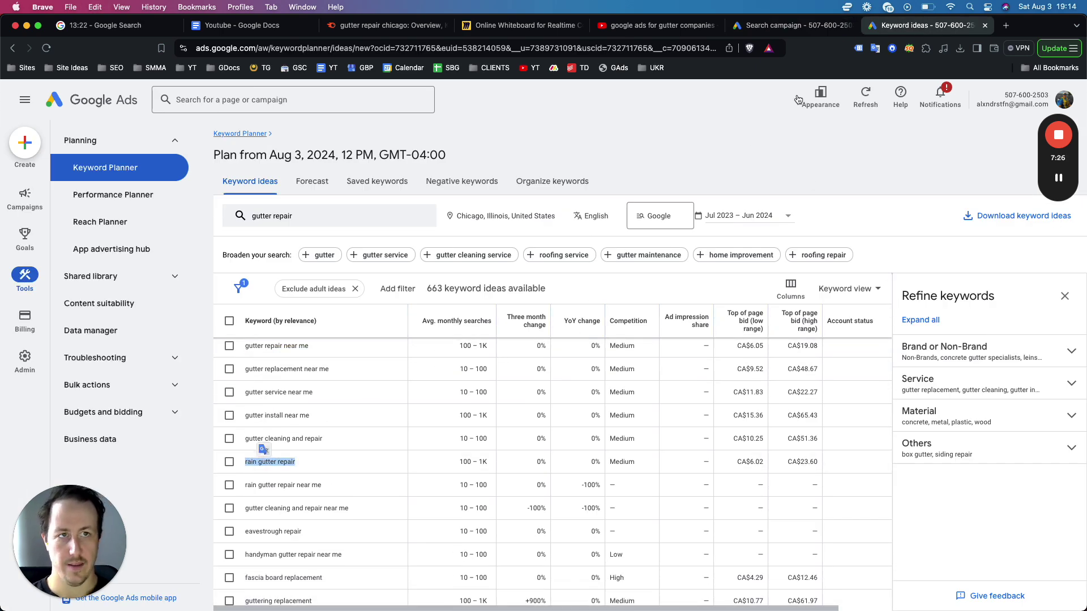
left_click(792, 25)
key("super+v")
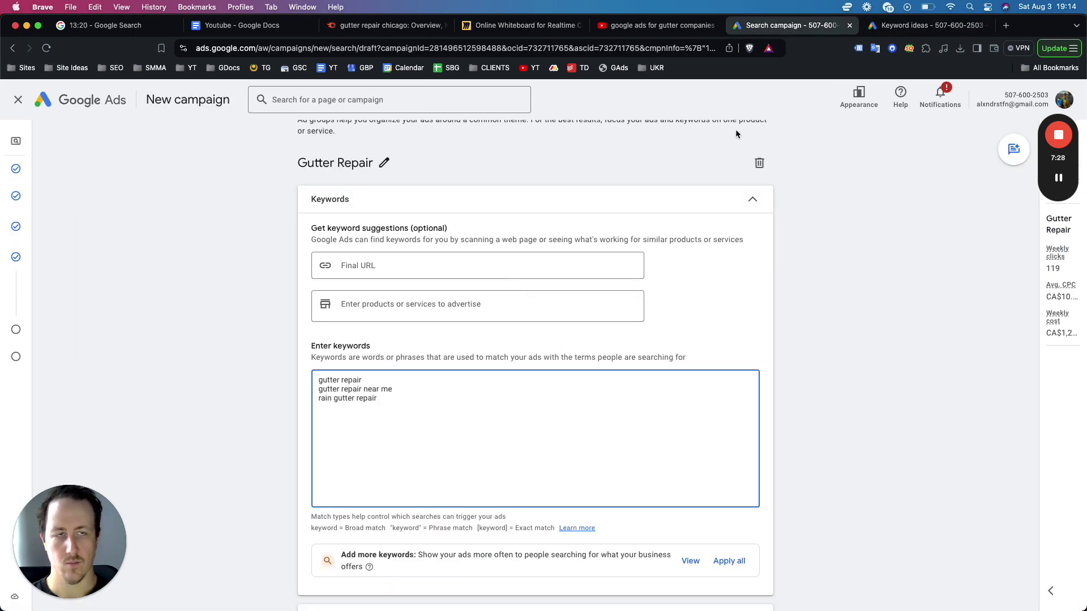
Step: Copy the keyword idea "gutter repair services near me" from Keyword Planner into the Gutter Repair ad group's keyword list
left_click(928, 25)
scroll(321, 471, "down", 1)
scroll(311, 470, "down", 1)
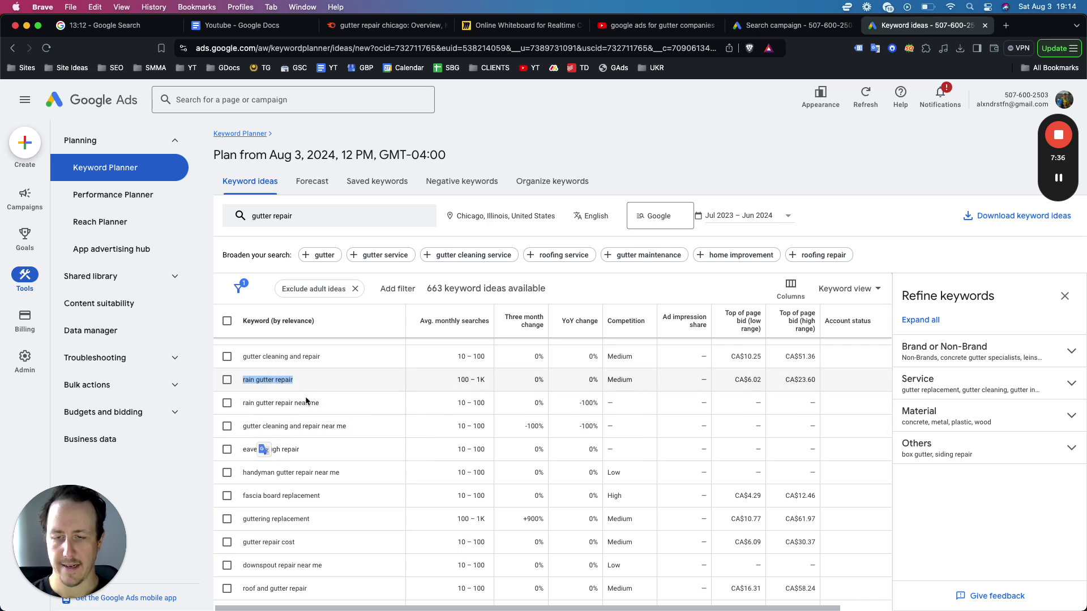
scroll(303, 419, "down", 1)
scroll(310, 429, "down", 2)
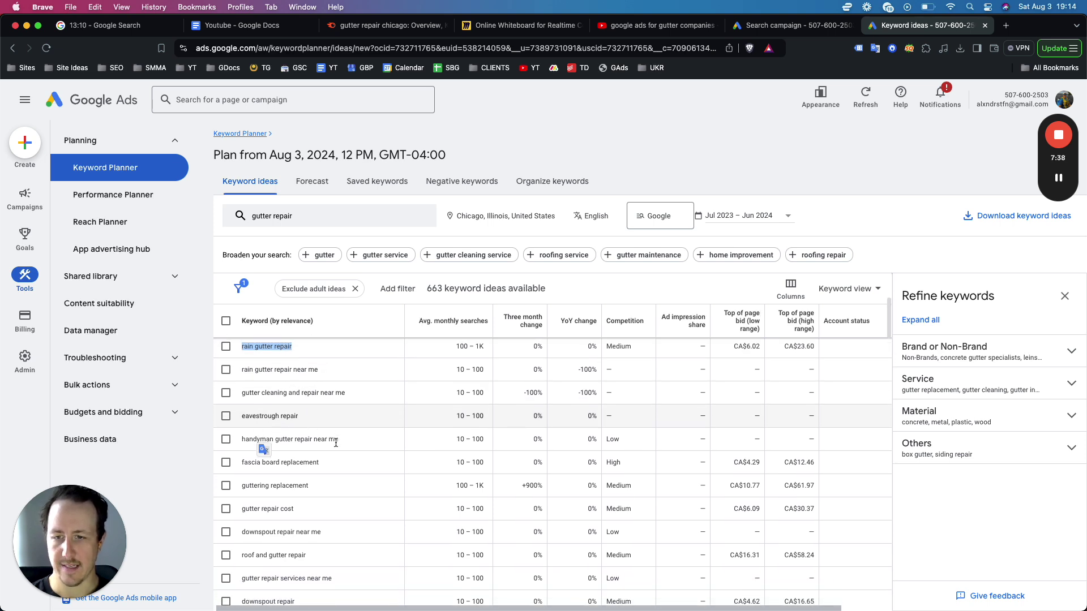
scroll(321, 427, "down", 1)
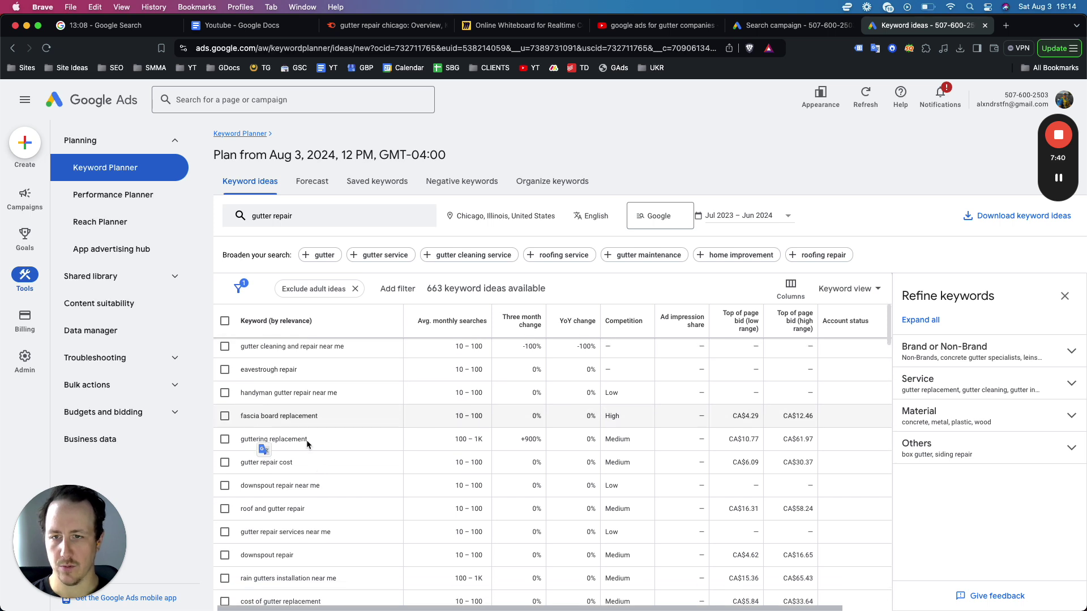
triple_click(263, 464)
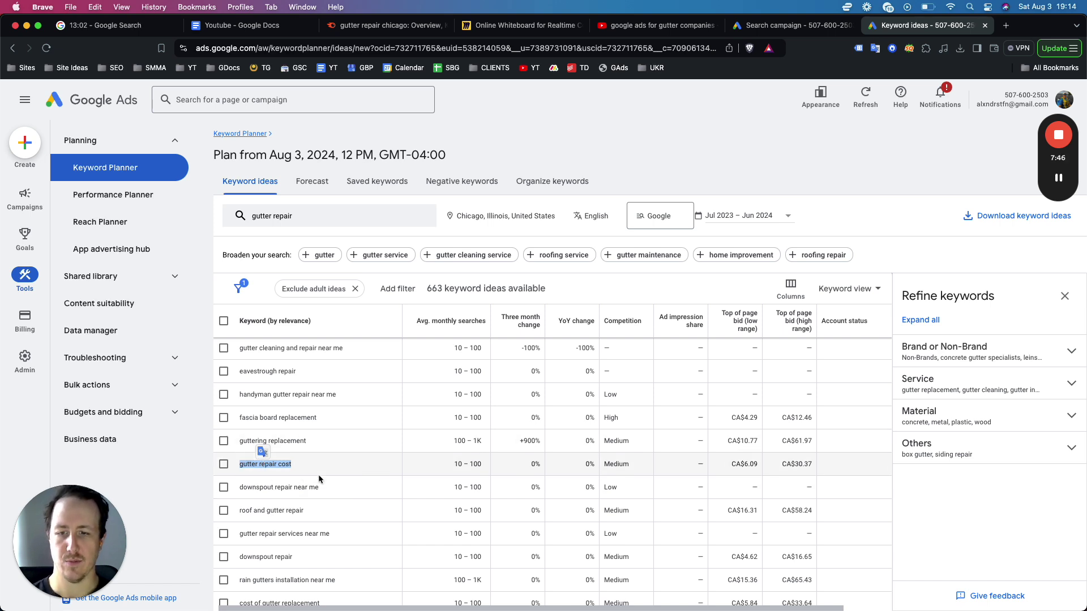
triple_click(287, 534)
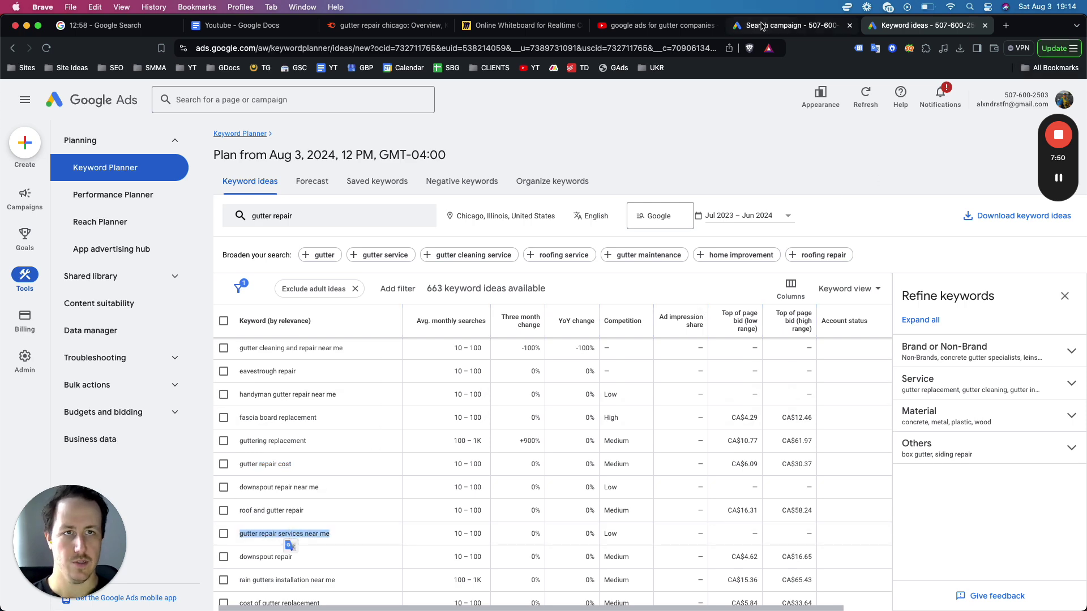
left_click(762, 26)
key("super+v")
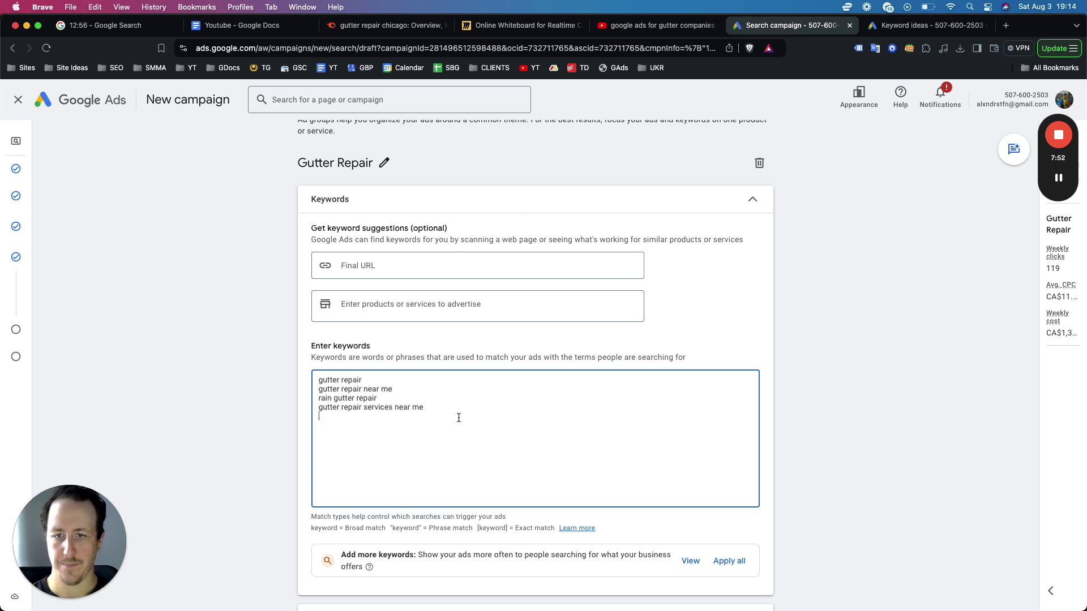
Step: Enclose the first keyword, gutter repair, in quotation marks to make it phrase match
key("super+a")
left_click(356, 430)
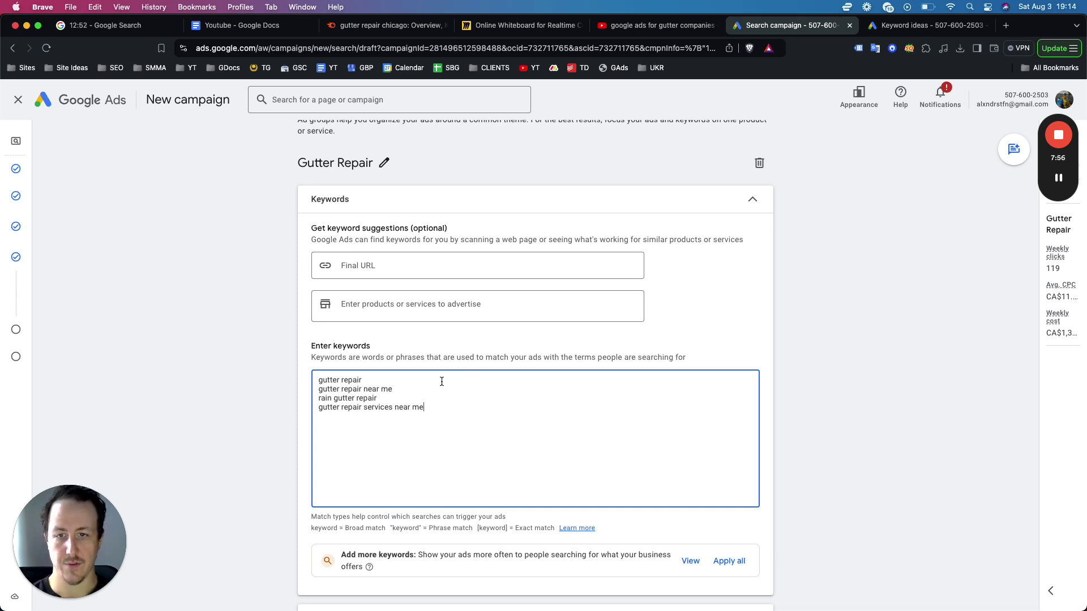
key("super+a")
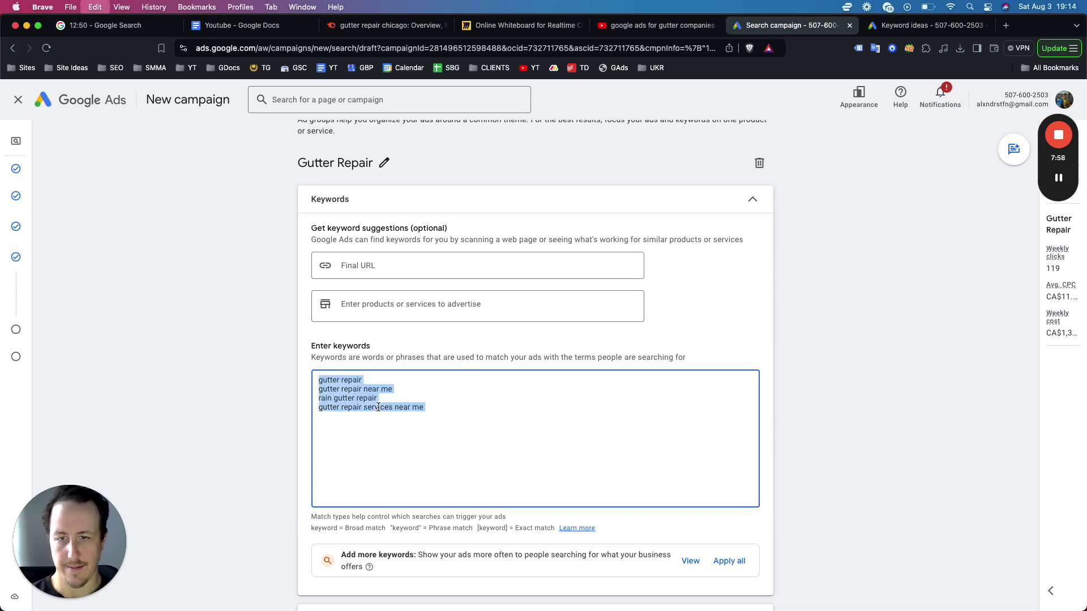
key("Left")
type("\"")
key("super+a")
key("Right")
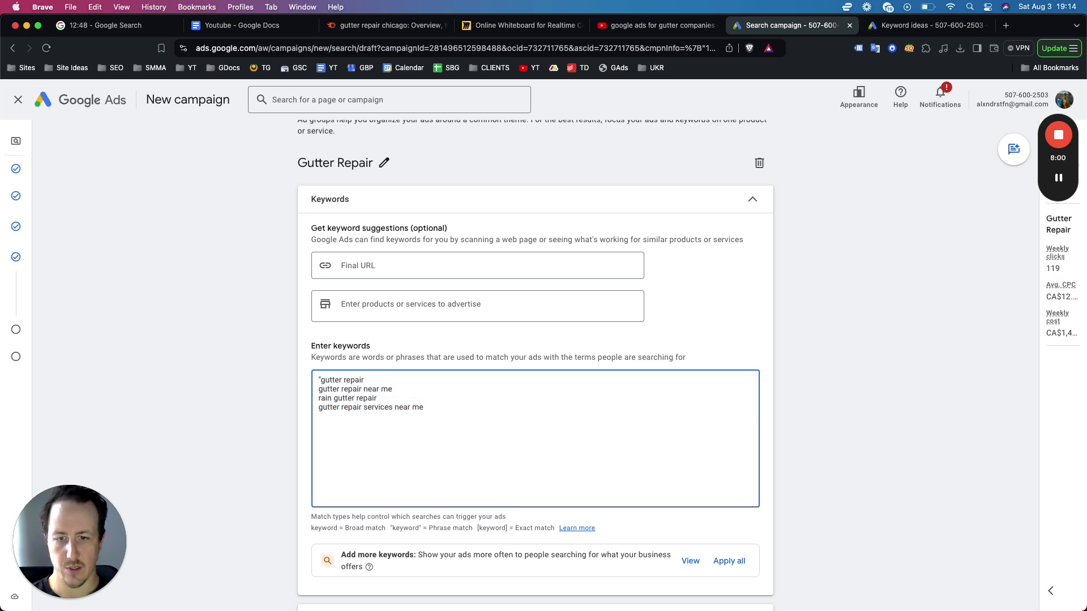
key("Up")
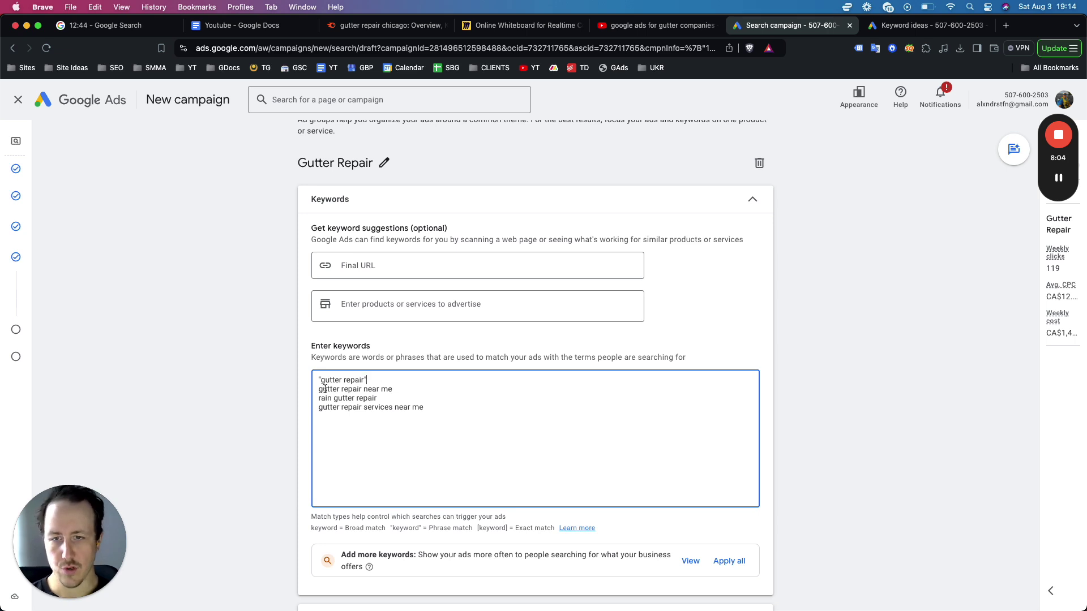
Step: Make gutter repair near me, gutter repair services near me and rain gutter repair phrase match by enclosing each in quotation marks
left_click_drag(321, 380, 356, 390)
left_click(355, 380)
left_click(318, 389)
type("\"")
key("super+a")
left_click(377, 398)
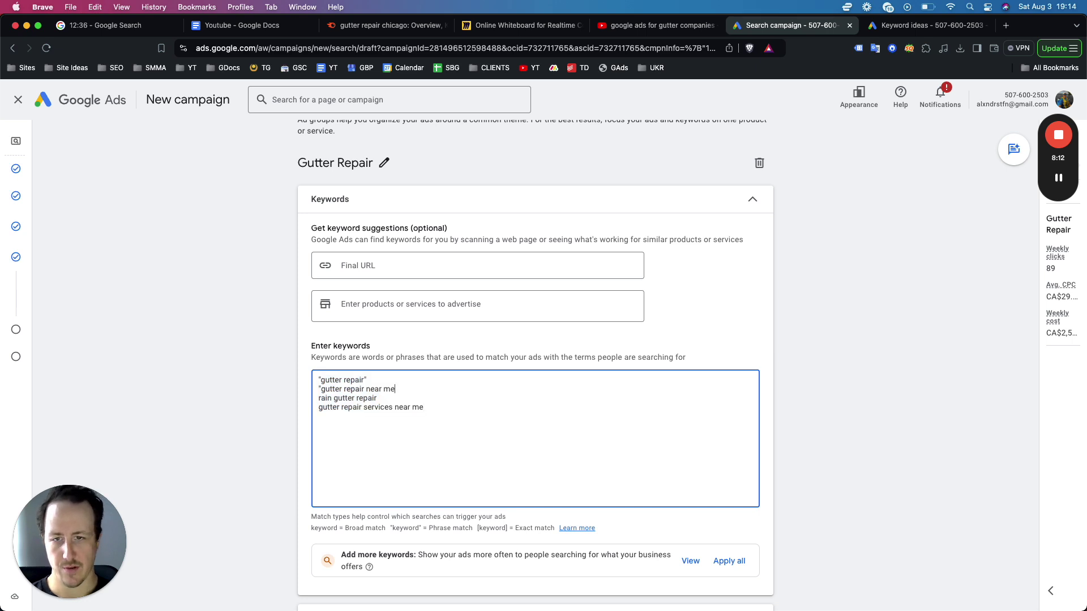
key("super+a")
left_click(421, 407)
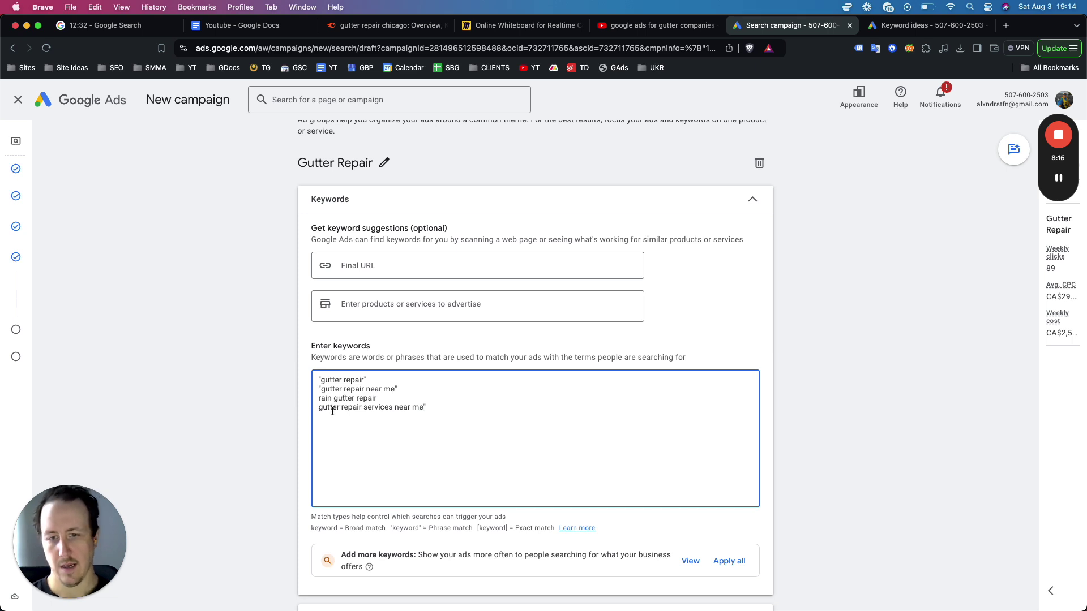
type("\" ")
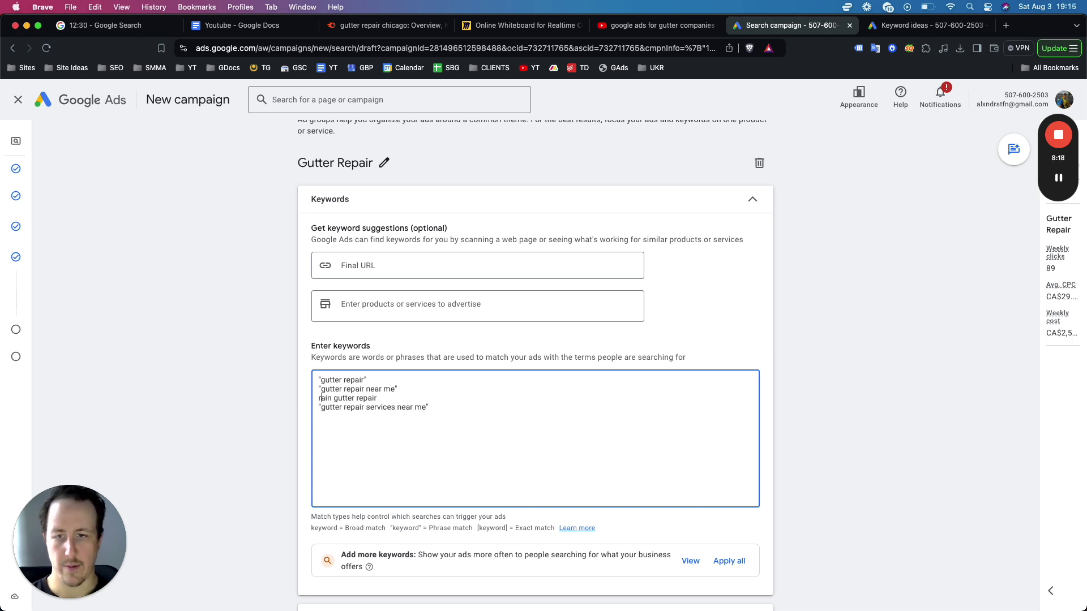
type("\"")
key("super+a")
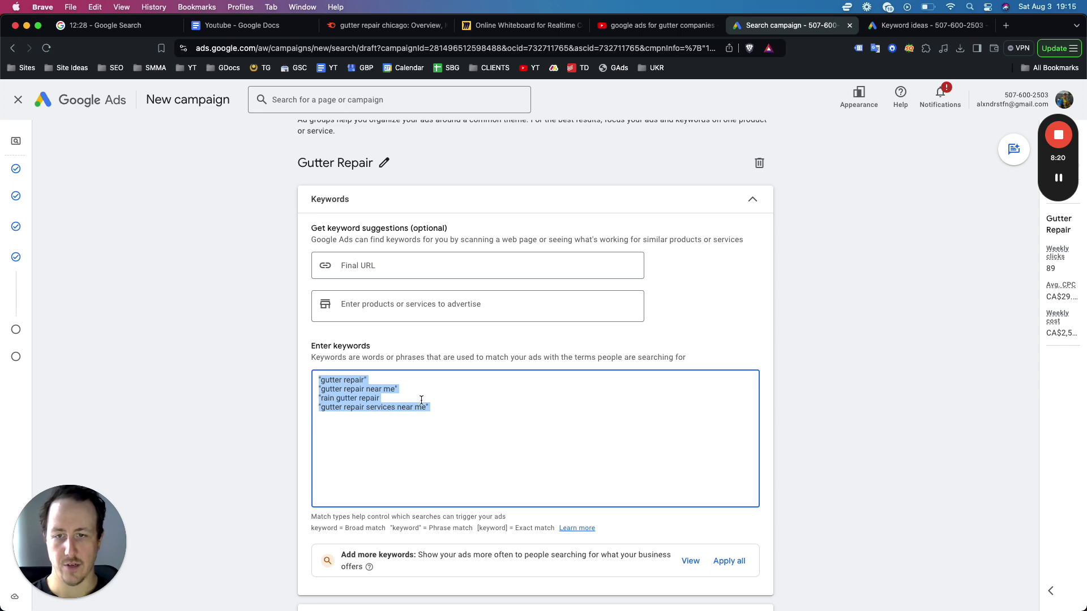
left_click(421, 401)
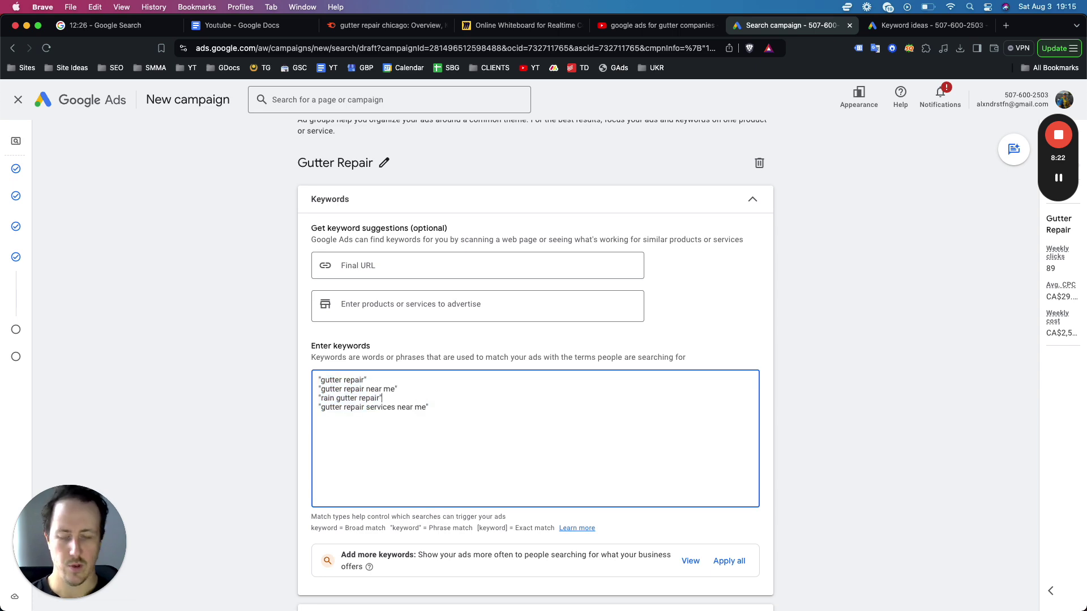
scroll(635, 441, "down", 10)
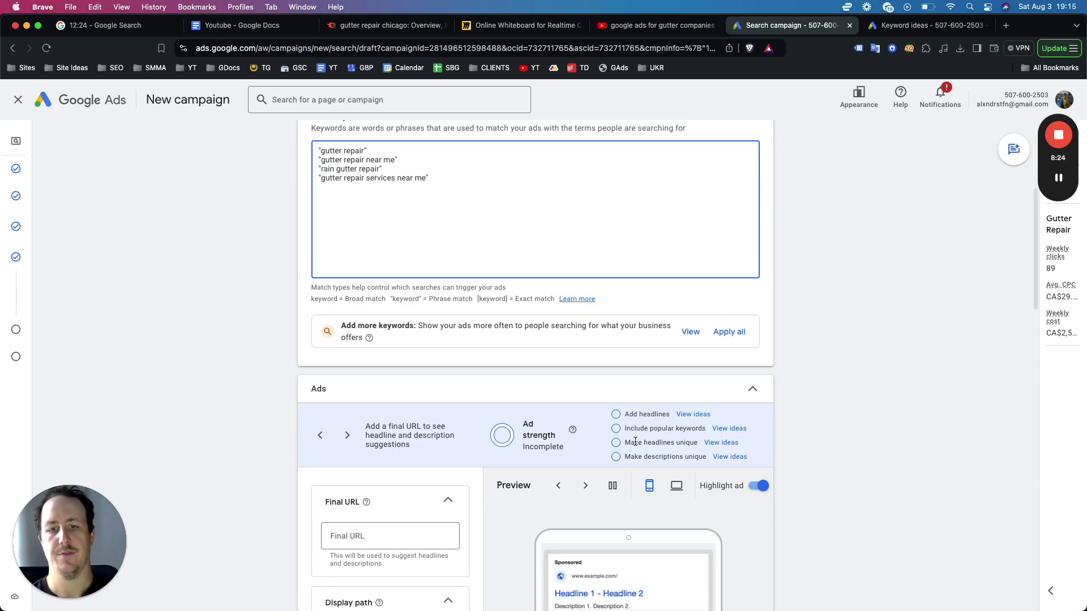
scroll(474, 260, "down", 1)
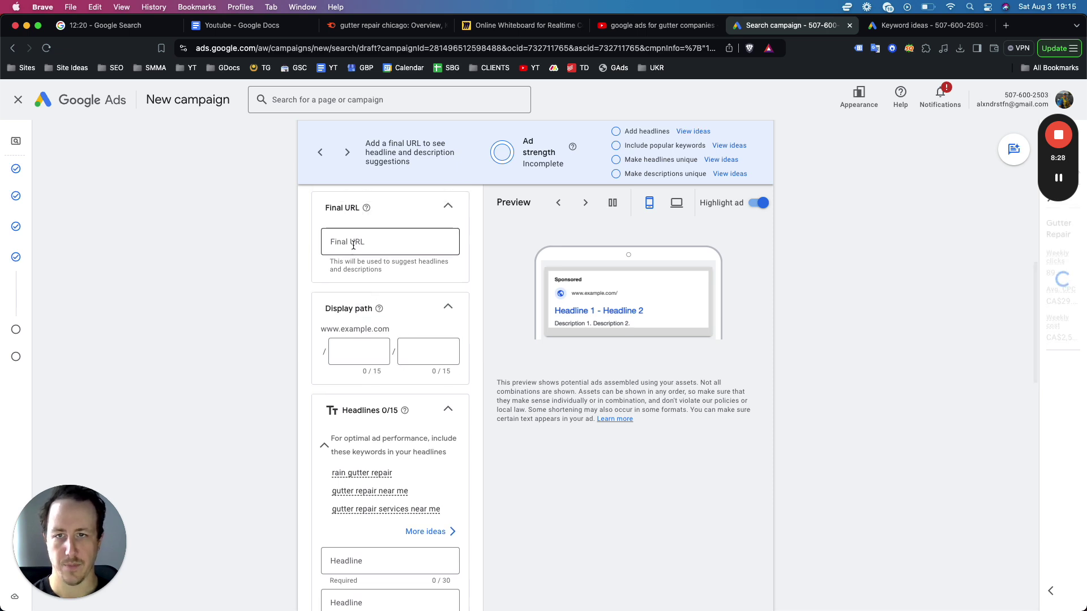
left_click(356, 340)
left_click(363, 239)
type("https://gutters.com")
Step: Set the ad's display path to "chicago" and "gutter-repair"
left_click(344, 371)
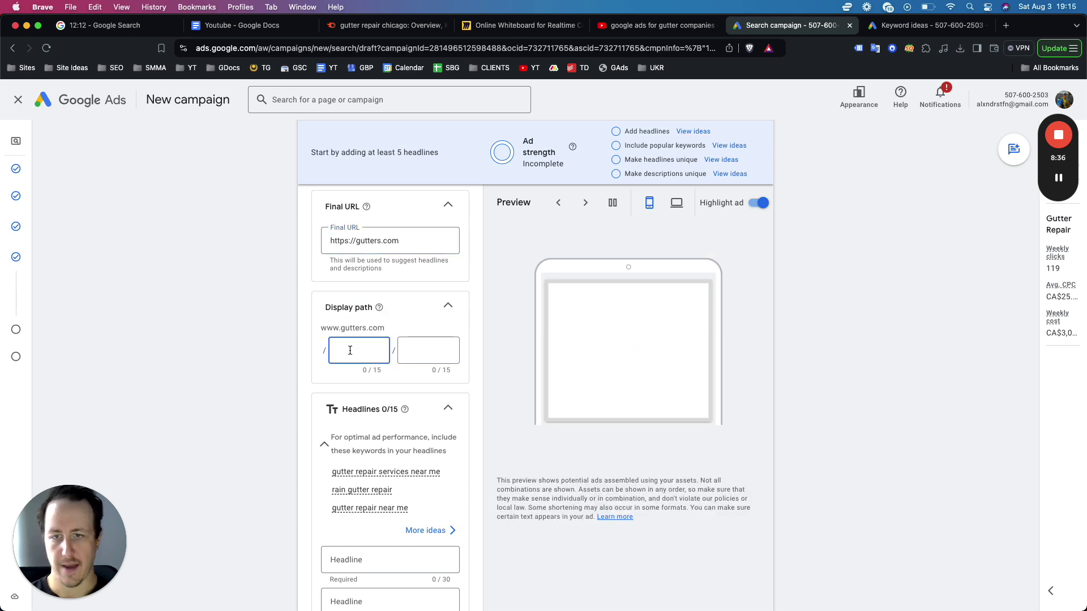
type("chicago")
key("Tab")
type("gutter-repair")
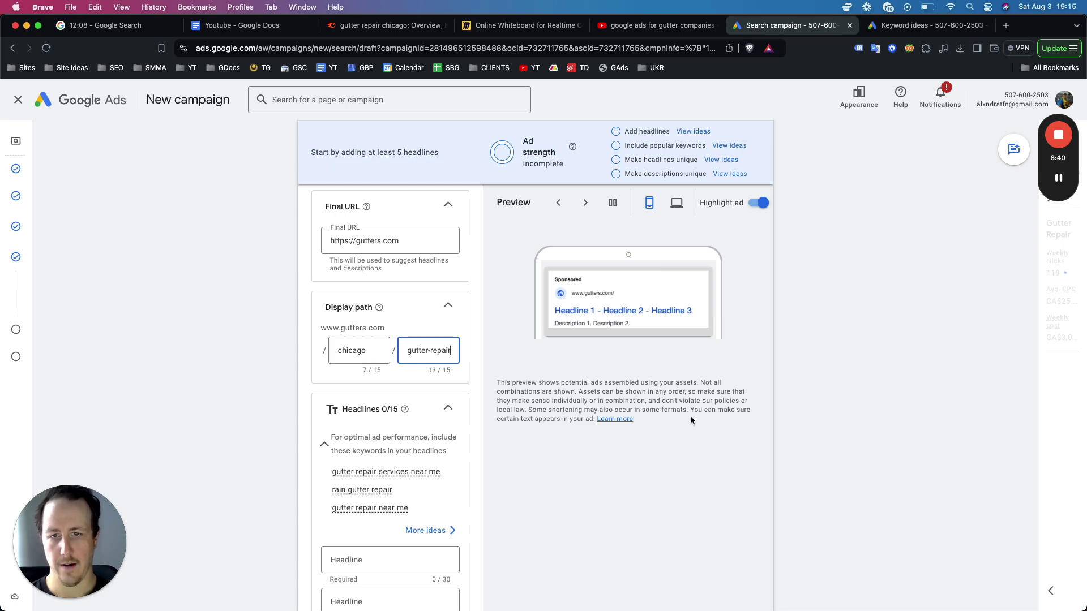
left_click(864, 421)
scroll(647, 291, "up", 10)
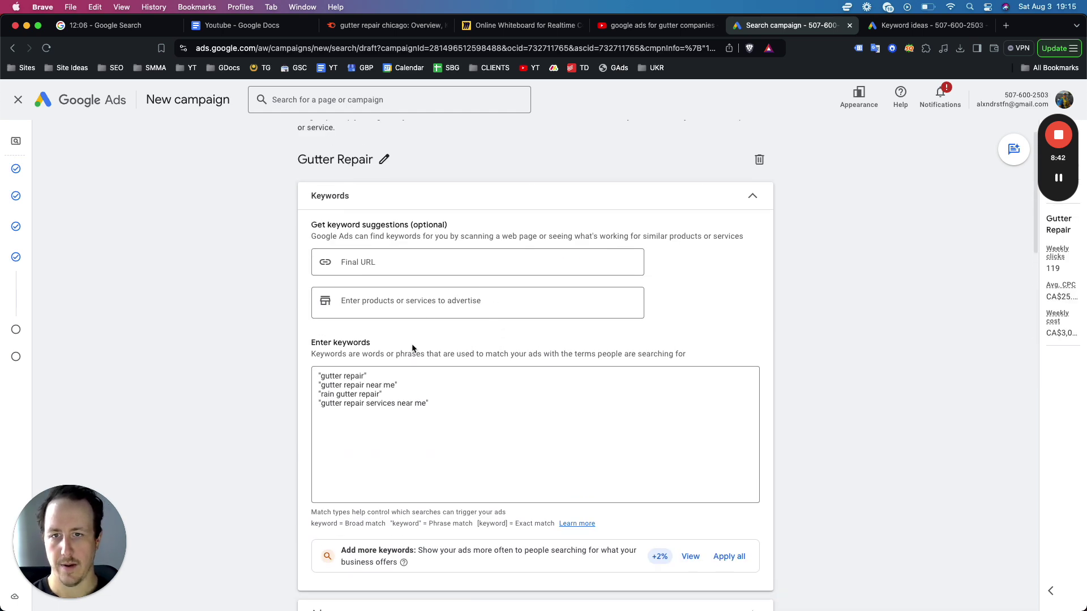
scroll(413, 347, "down", 10)
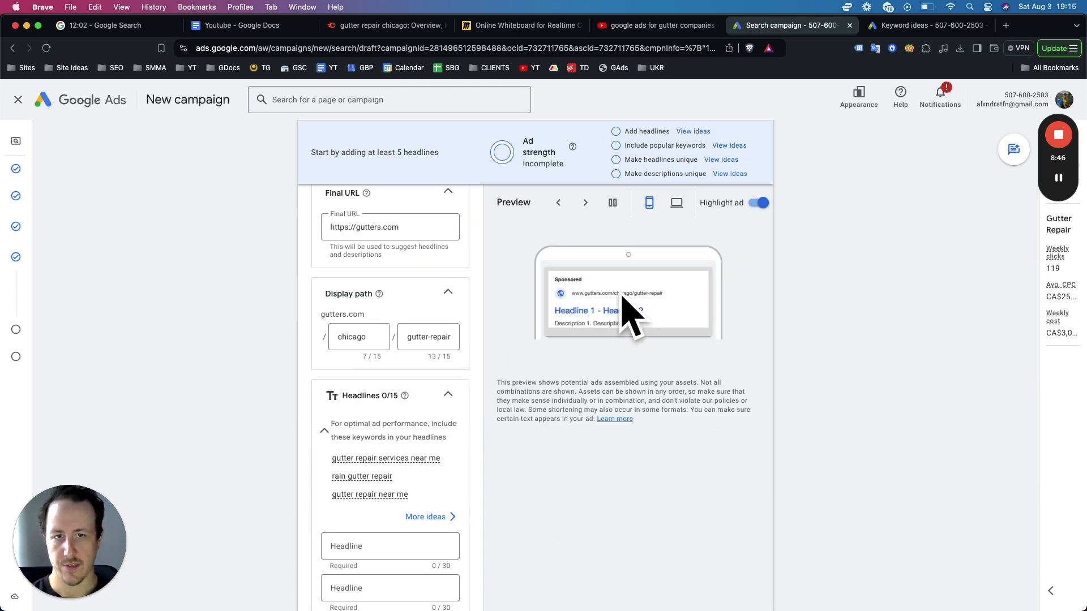
Step: Enter "Damaged or Broken Gutters?" as the ad's third headline
scroll(363, 303, "down", 6)
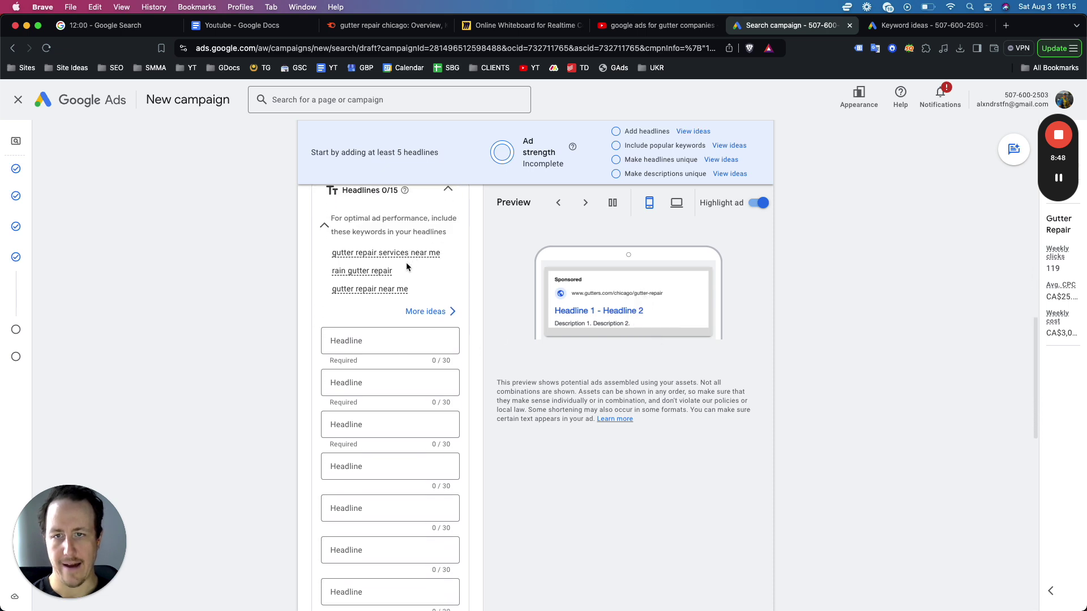
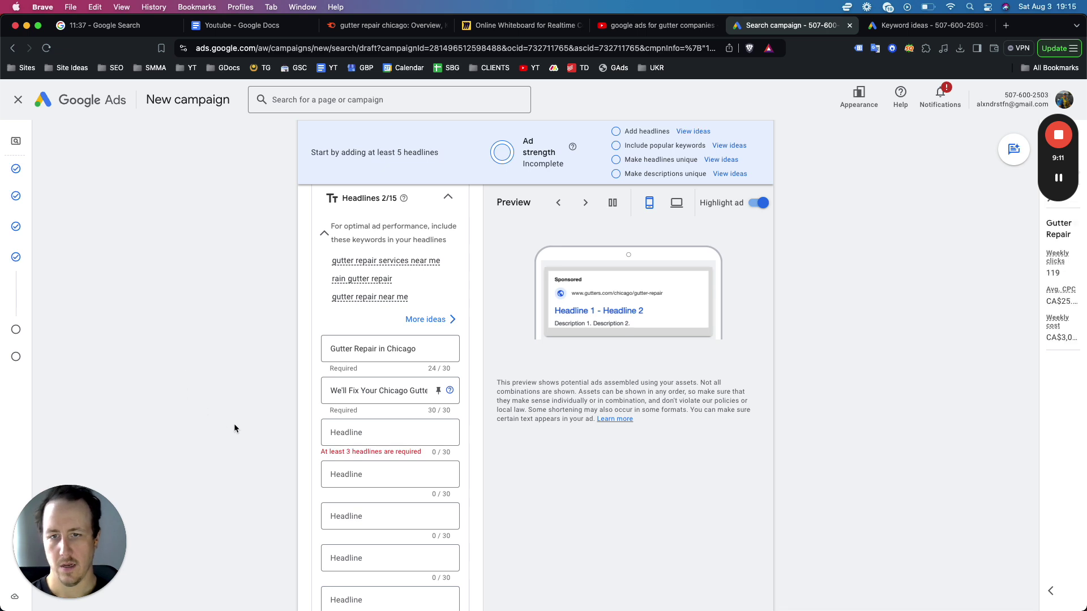
left_click(340, 432)
type("Bor")
key("BackSpace")
type("nded")
key("BackSpace")
key("BackSpace")
key("BackSpace")
key("BackSpace")
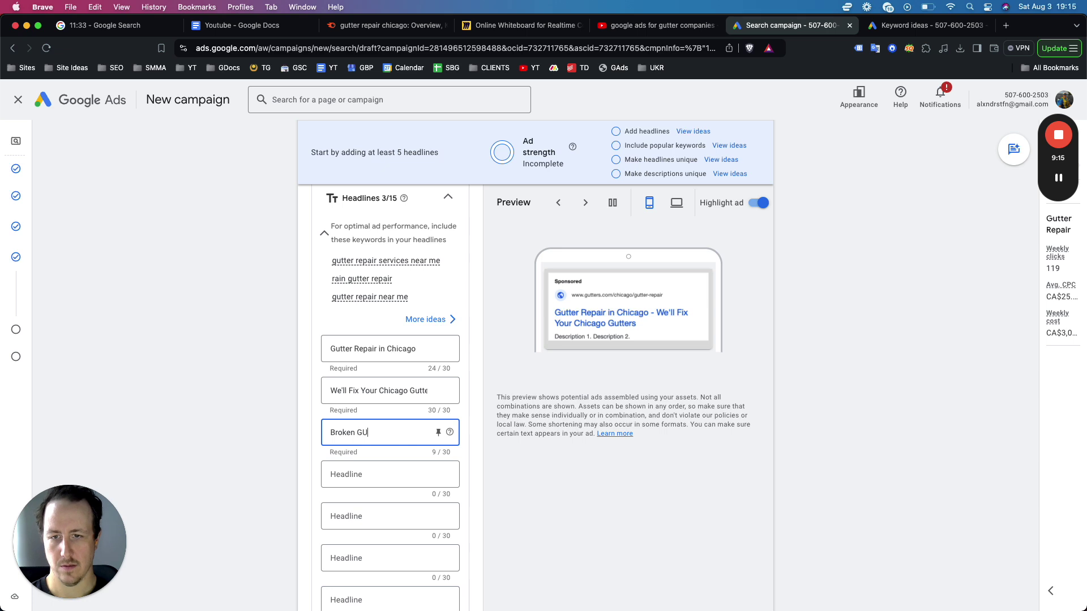
type("ken GU")
key("BackSpace")
type("utters")
key("super+a")
key("Right")
type("?")
key("super+Left")
type("Damaged or")
Step: Enter "Chicago's Gutter Repair Pros" as the ad's fourth headline
left_click(413, 476)
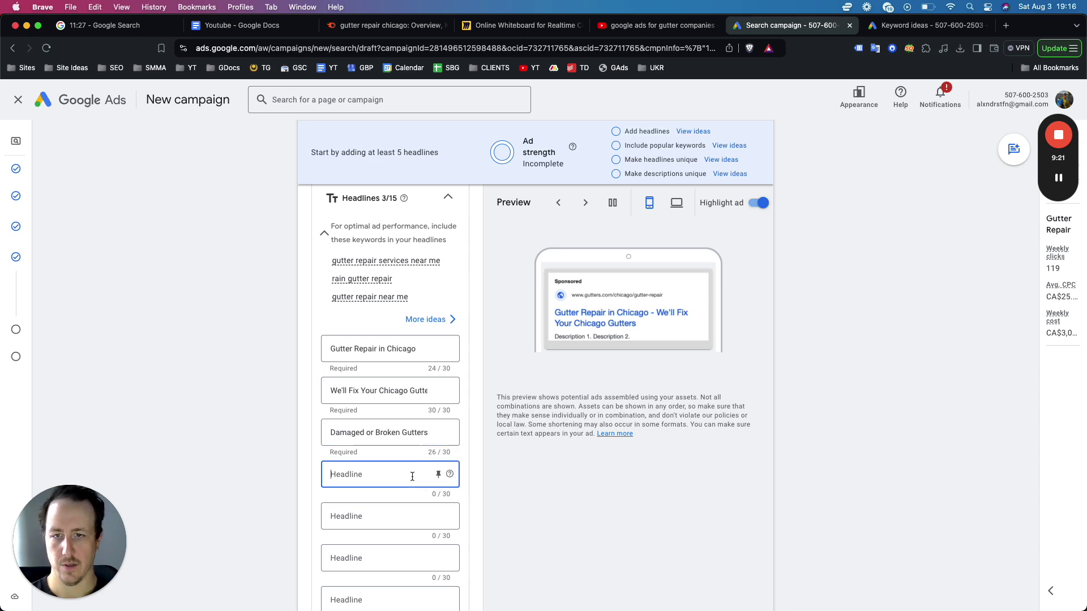
type("Chicago's Gutter Repair re")
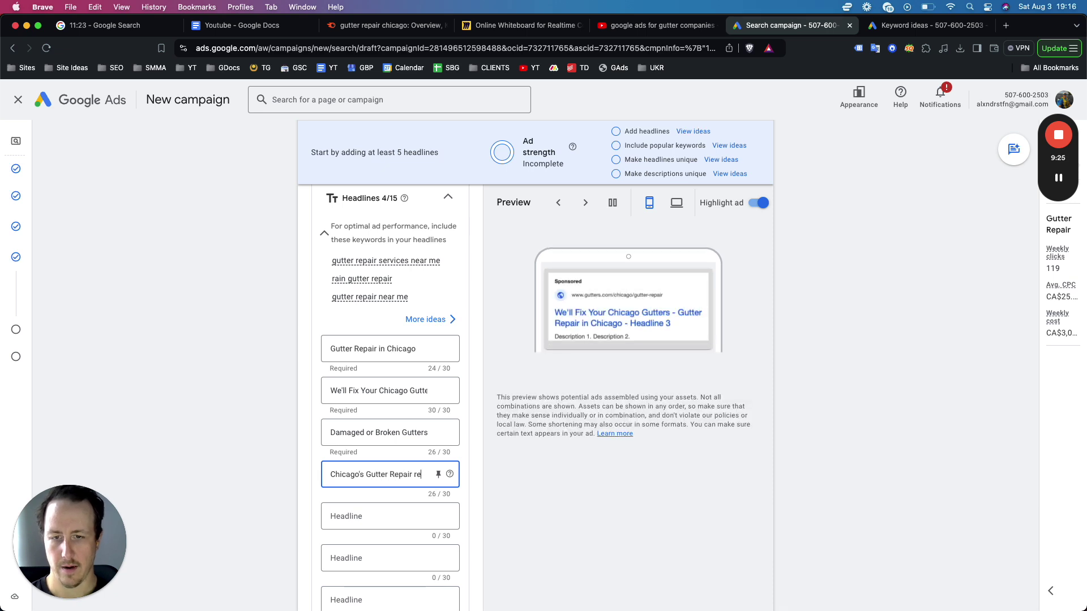
key("BackSpace")
key("BackSpace")
key("BackSpace")
key("BackSpace")
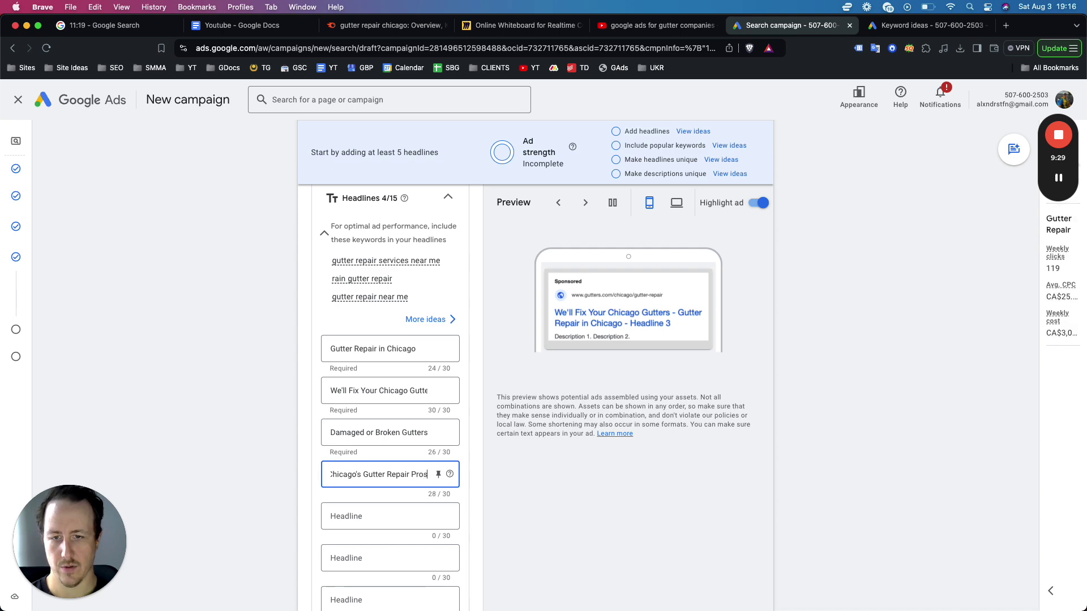
Step: Search Google for "gutter repair chicago" in a new tab and examine the headlines of the sponsored ads
key("super+t")
type("go")
key("Return")
type("gutter repair chicago")
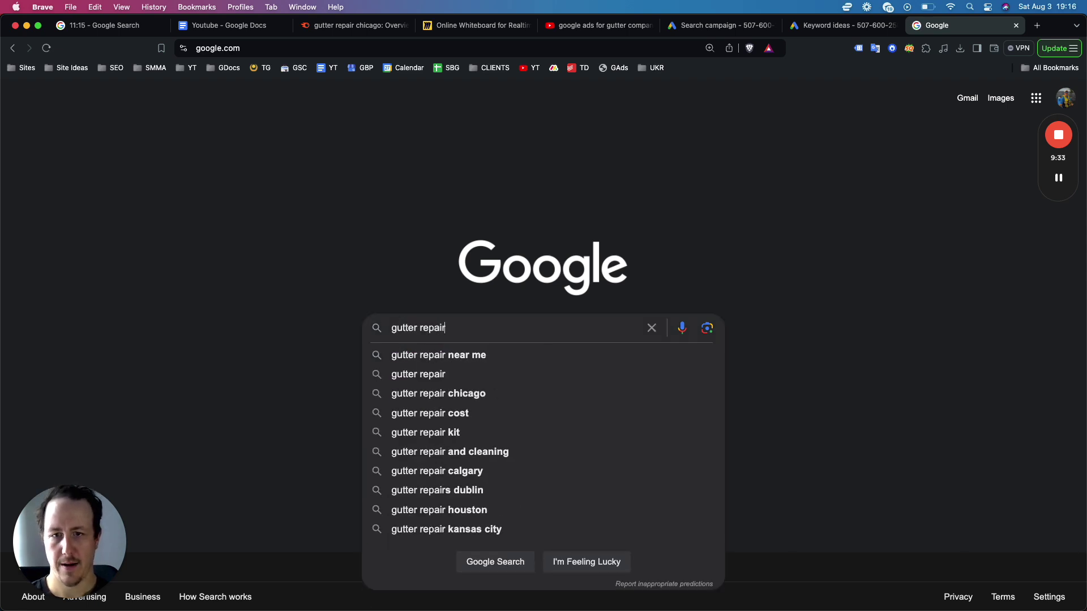
key("Return")
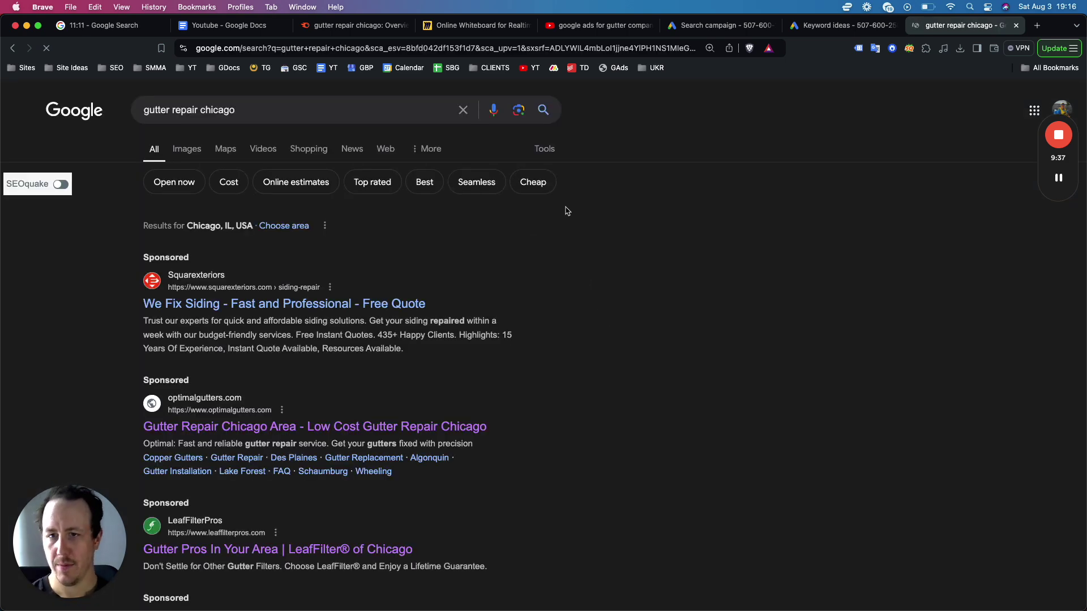
scroll(558, 216, "down", 1)
scroll(346, 402, "down", 1)
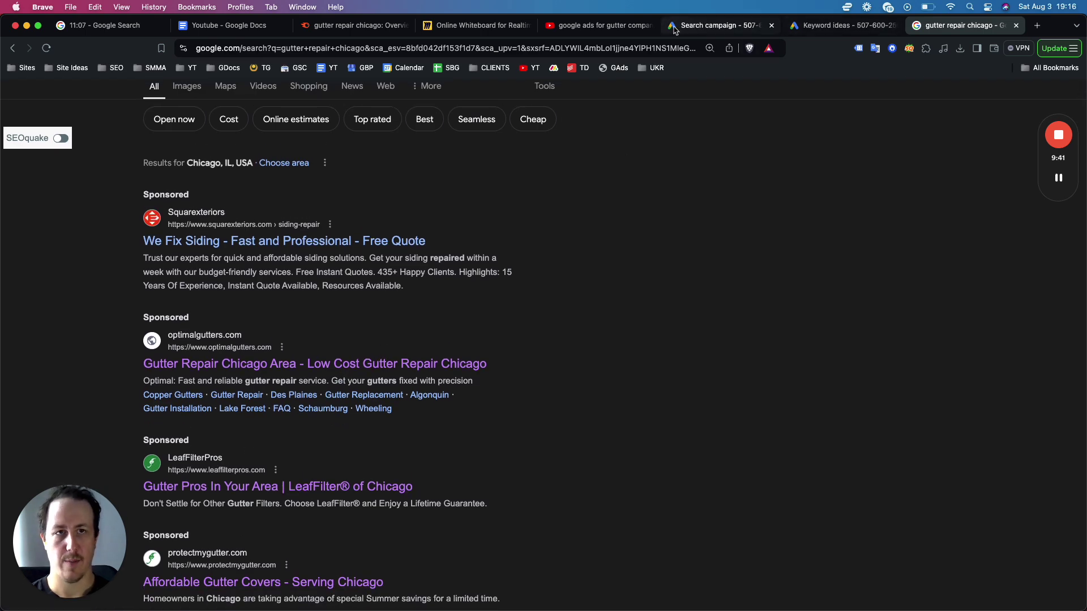
left_click(821, 26)
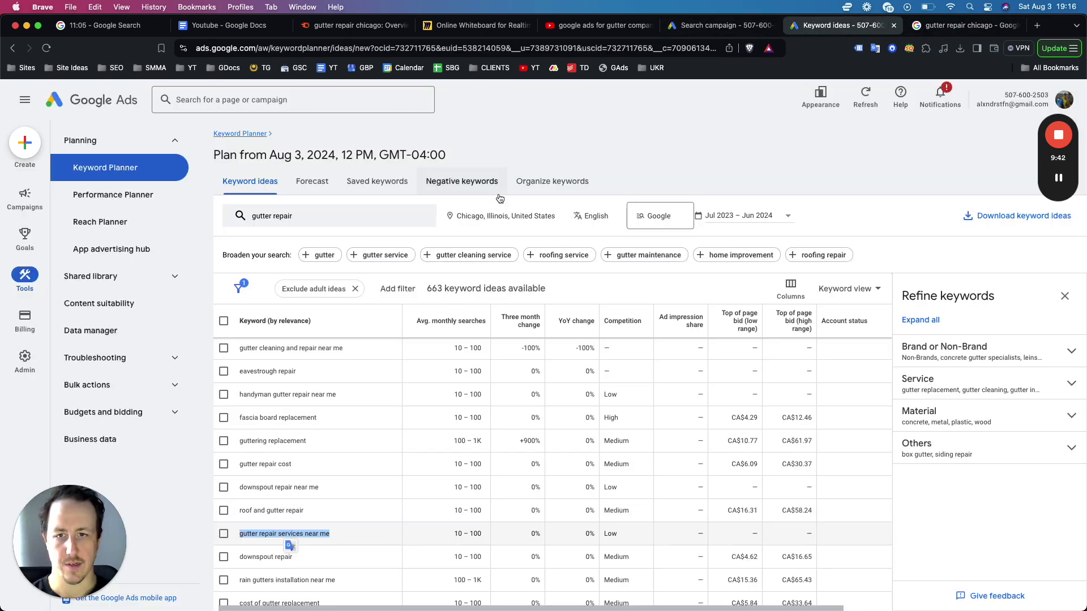
Step: Return to the campaign draft and enter "Affordale Gutter Repairs" as the ad's fifth headline
left_click(718, 26)
left_click(415, 477)
type("Afford")
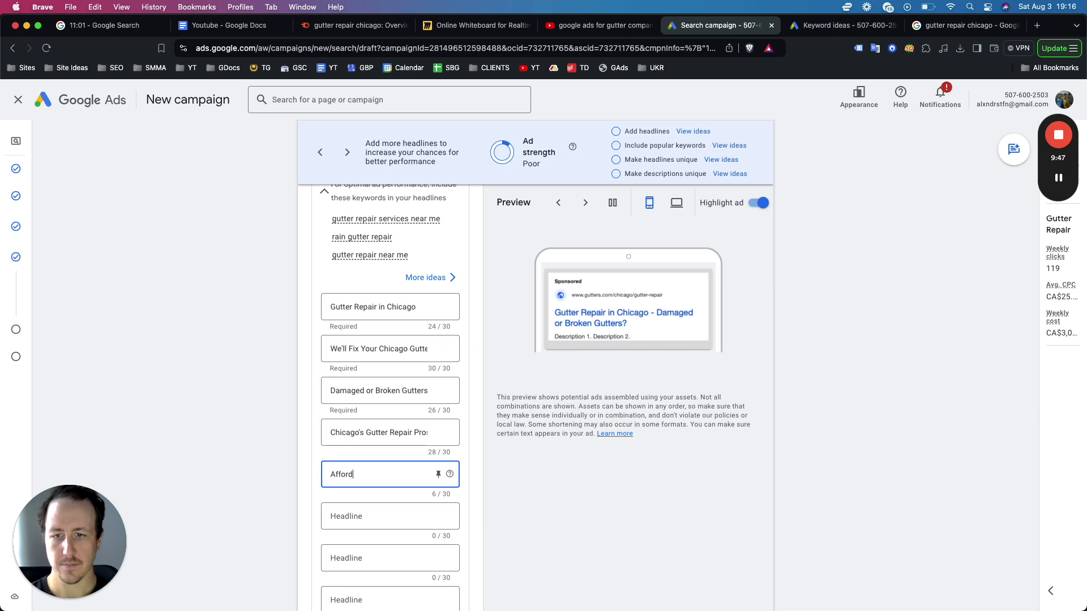
type("ale Gutter Rea")
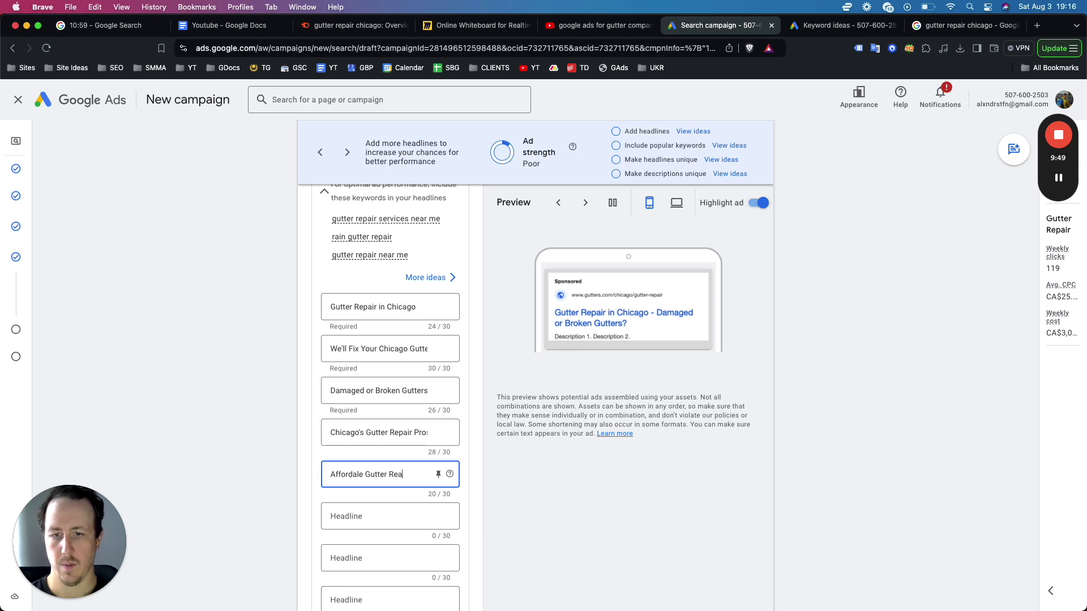
key("BackSpace")
type("pairs")
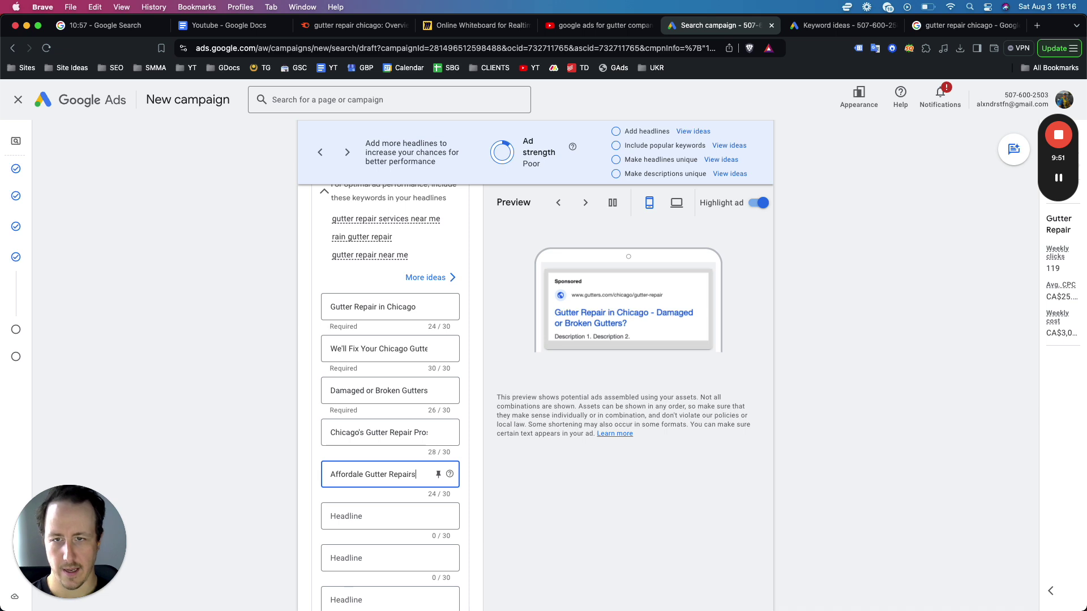
key("Tab")
left_click(378, 521)
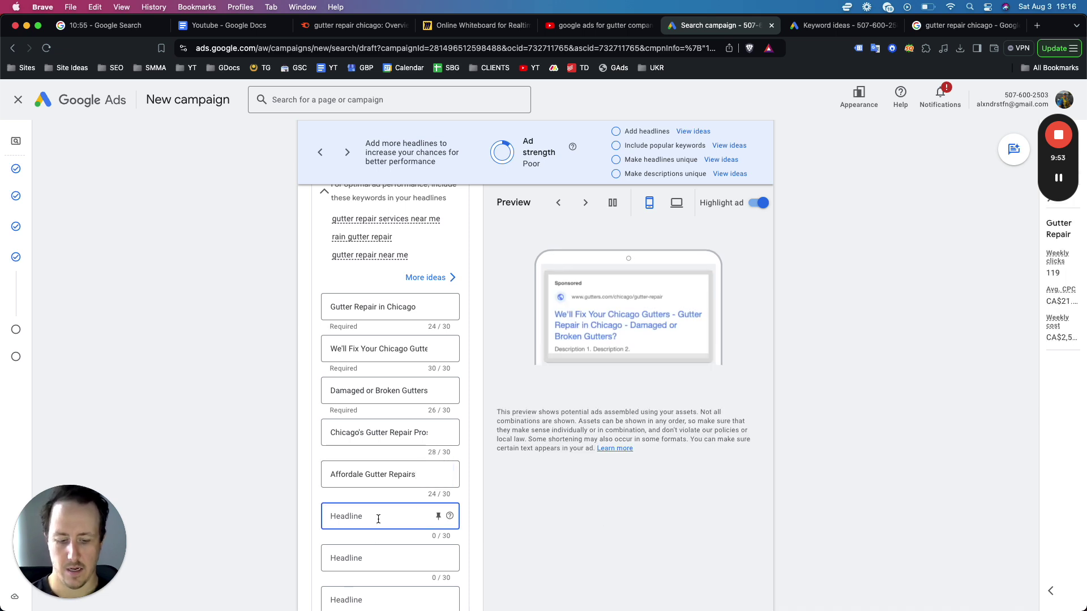
Step: Enter "Same-Week Gutter Repairs" as the ad's sixth headline
type("Same-We")
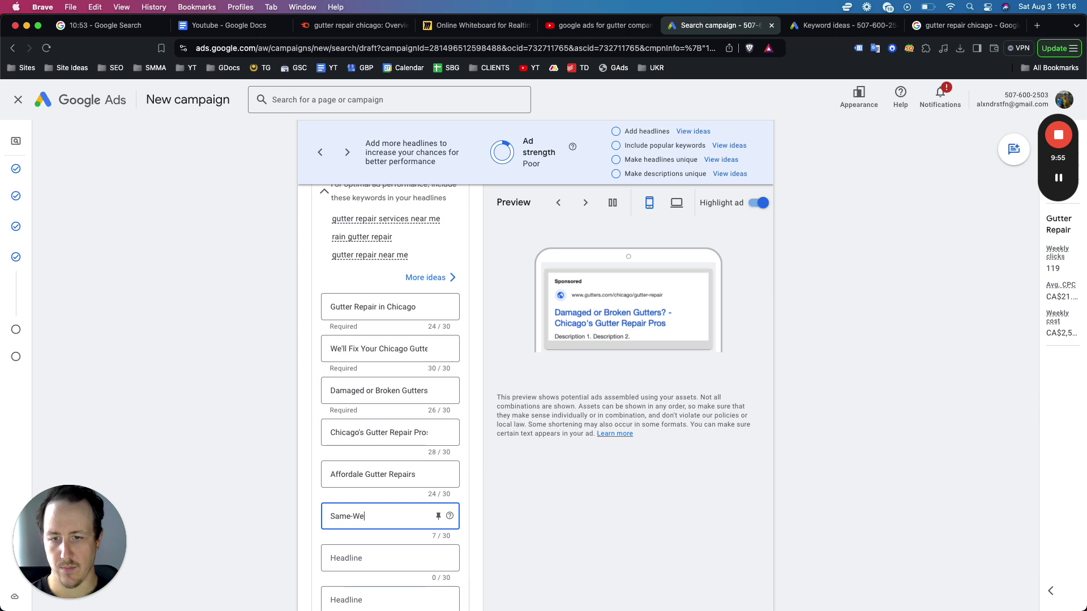
type("ek Gutter Repairs")
left_click(888, 521)
Step: Add a third description field to the responsive search ad
scroll(786, 368, "down", 1)
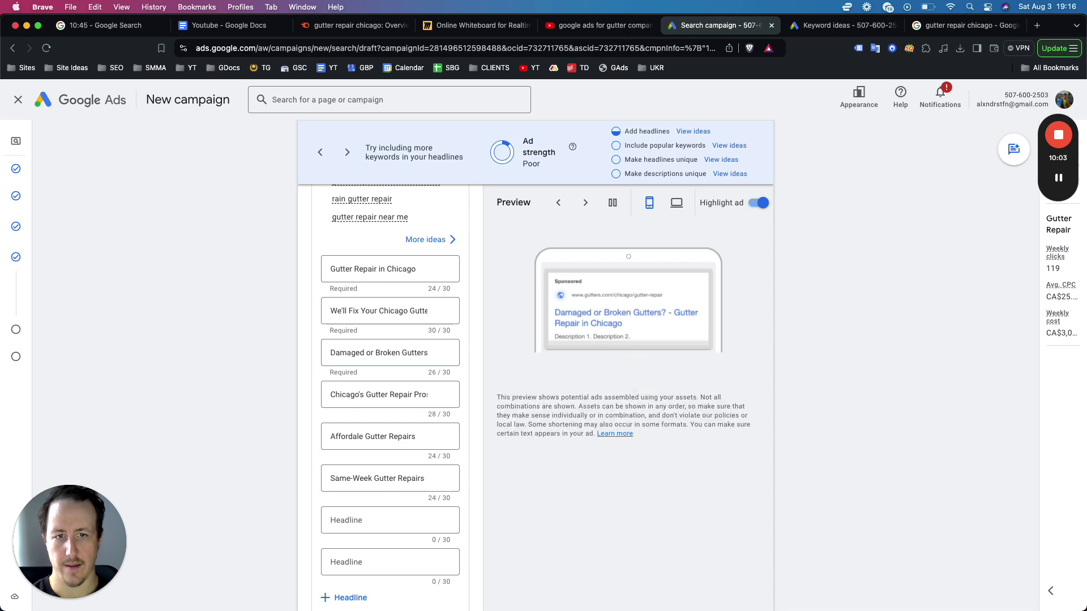
scroll(374, 442, "down", 5)
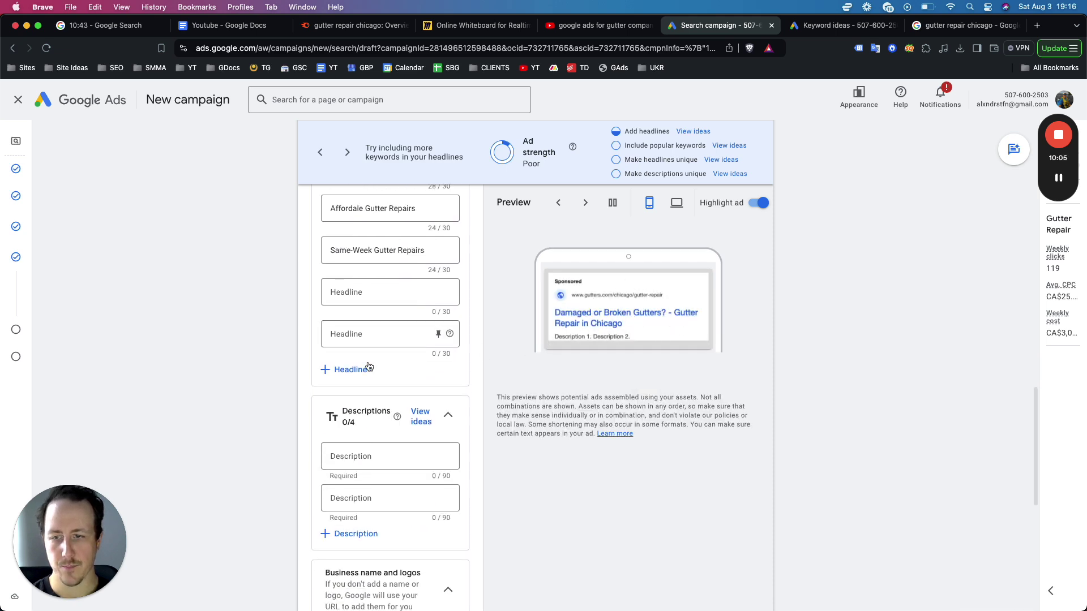
left_click(358, 463)
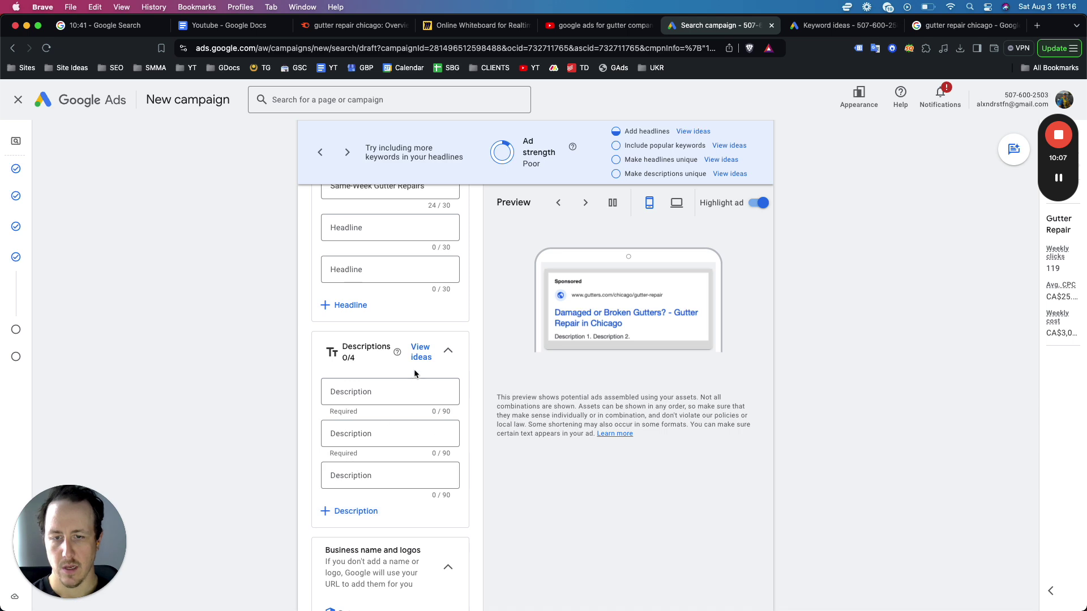
scroll(396, 365, "down", 2)
scroll(378, 360, "down", 1)
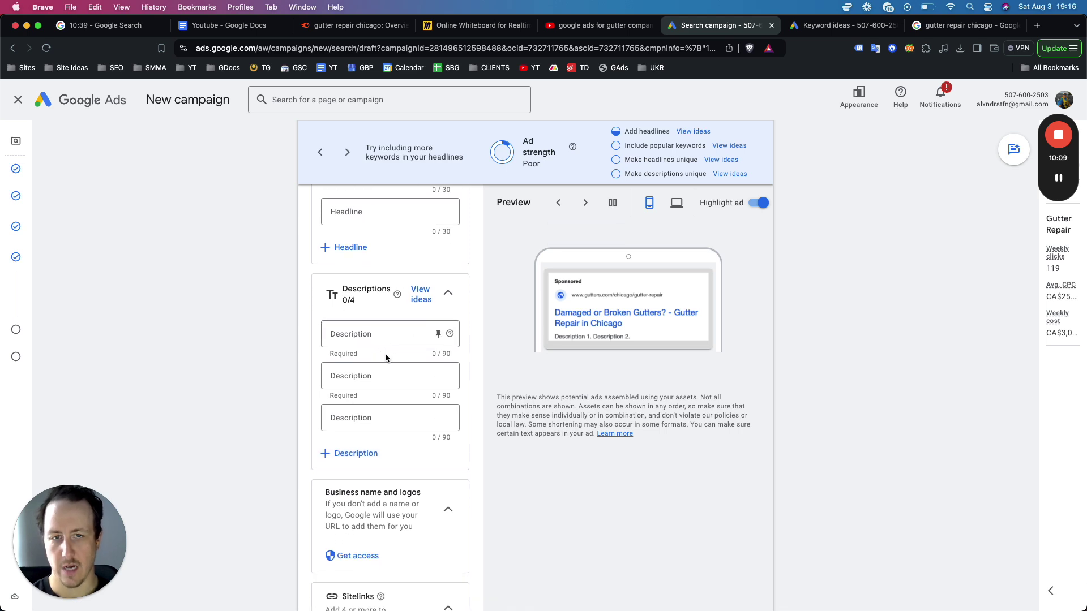
Step: Enter "Broken or damaged gutters in Chicago? We are your local gutter repair experts. Call today." as the ad's first description
left_click(391, 335)
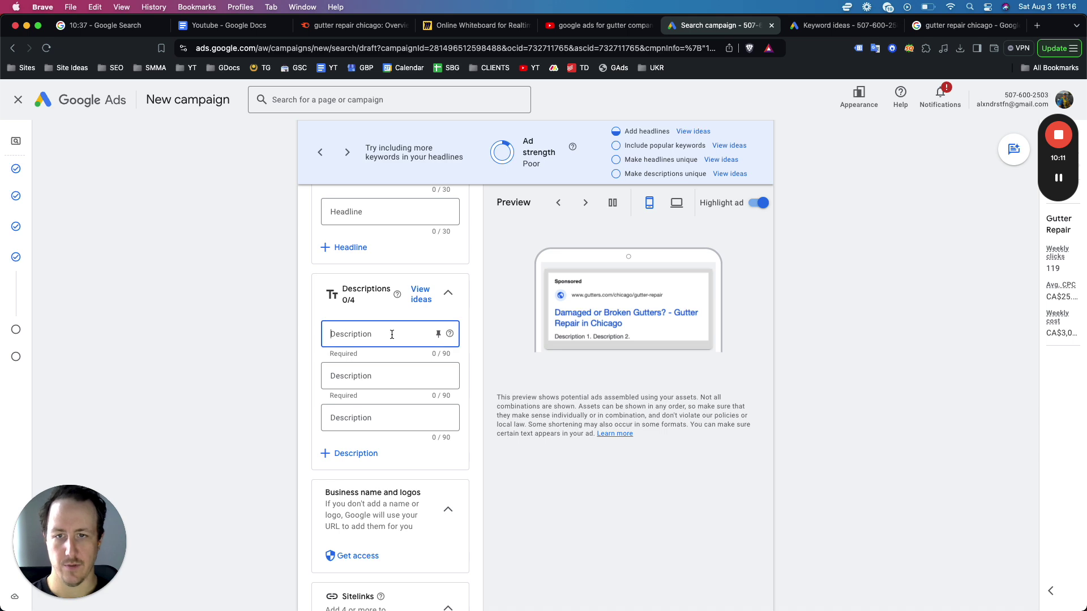
type("Broken or damaged")
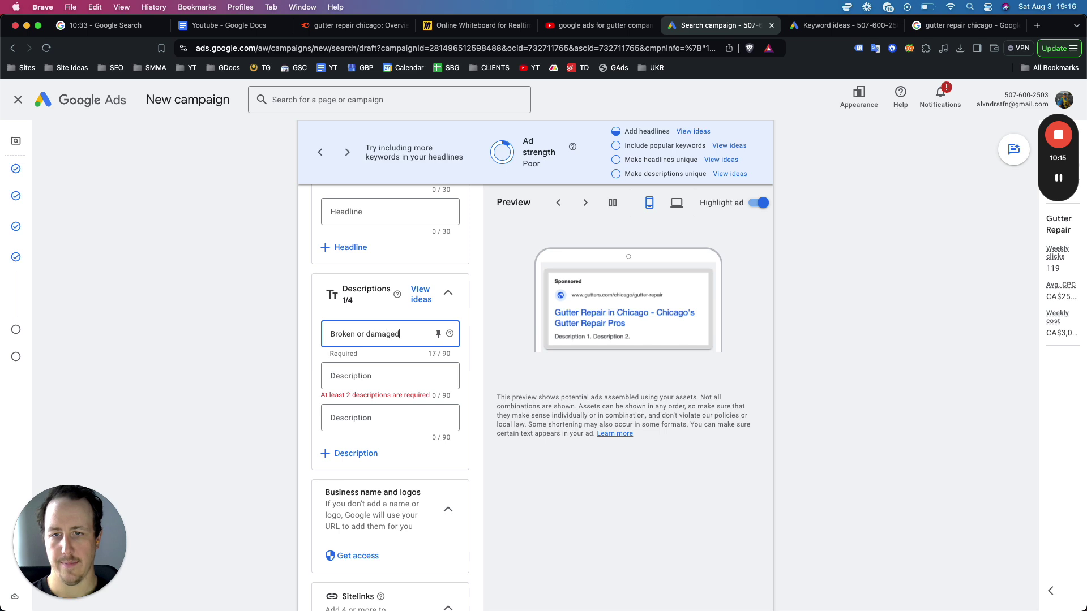
type(" gut")
key("BackSpace")
key("BackSpace")
key("BackSpace")
type("gu")
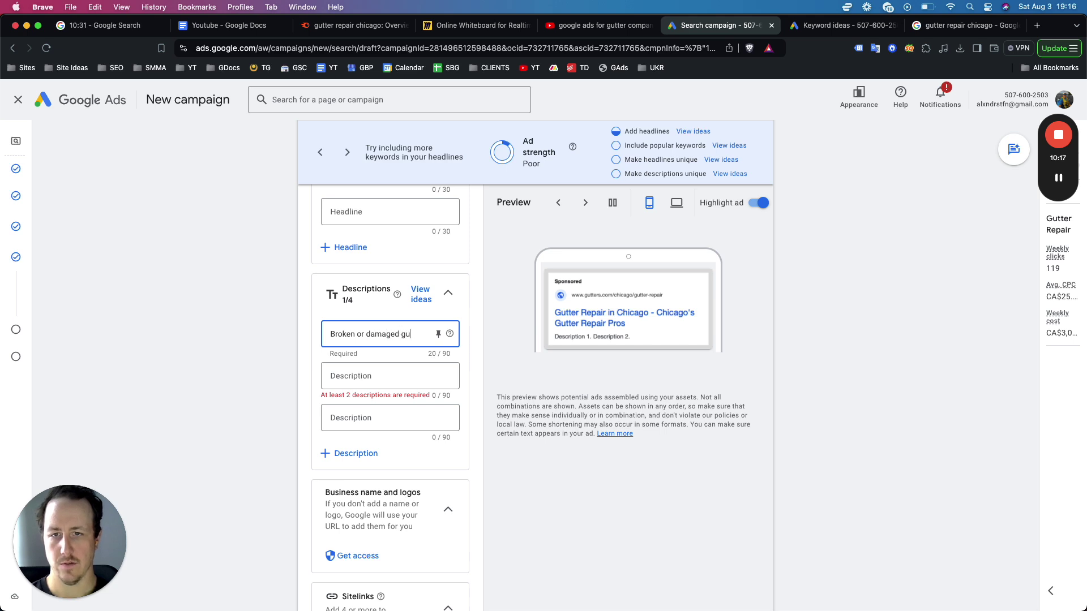
type("tters in Chicago? We are your local gutter repair experts.")
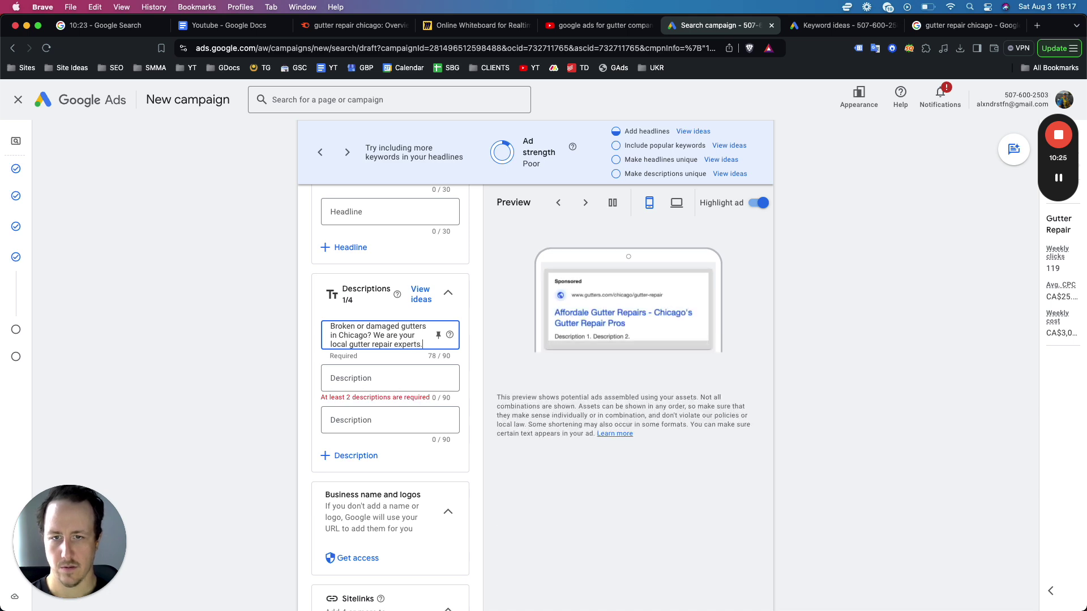
type(" Call today.")
Step: Enter "We'll be out this week to fix your gutters in Chicago before the next storm. Book online" as the ad's second description
left_click(372, 391)
type("We'll be")
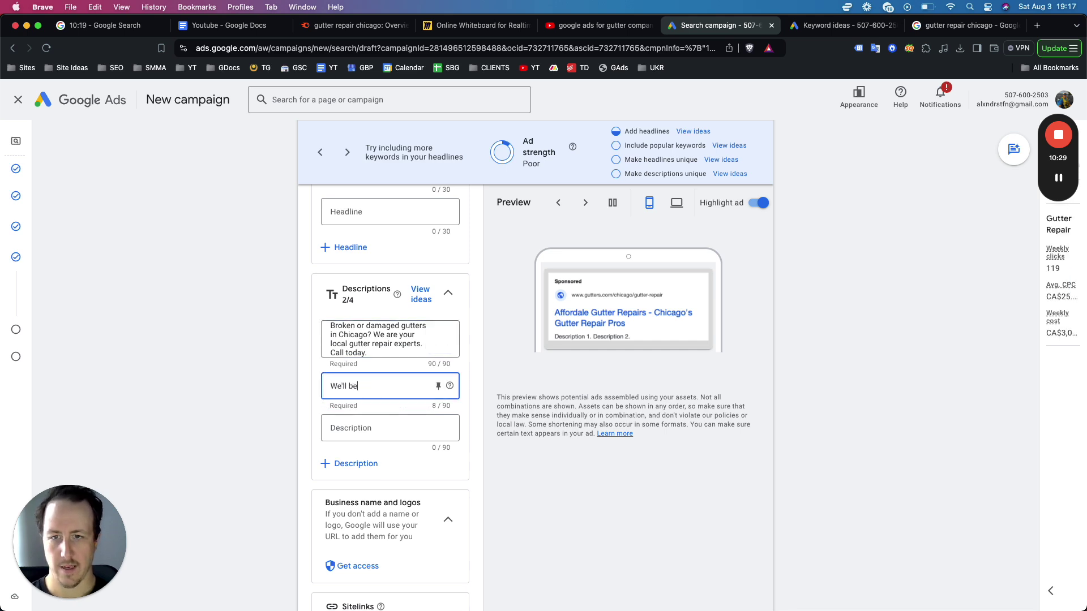
type(" out this week to fix your")
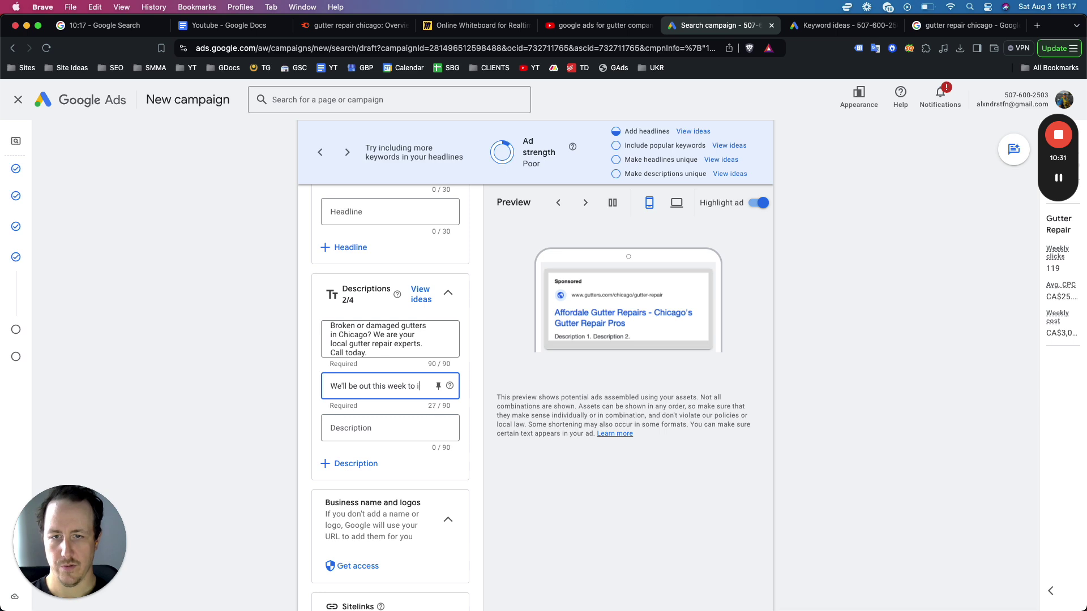
type(" gu")
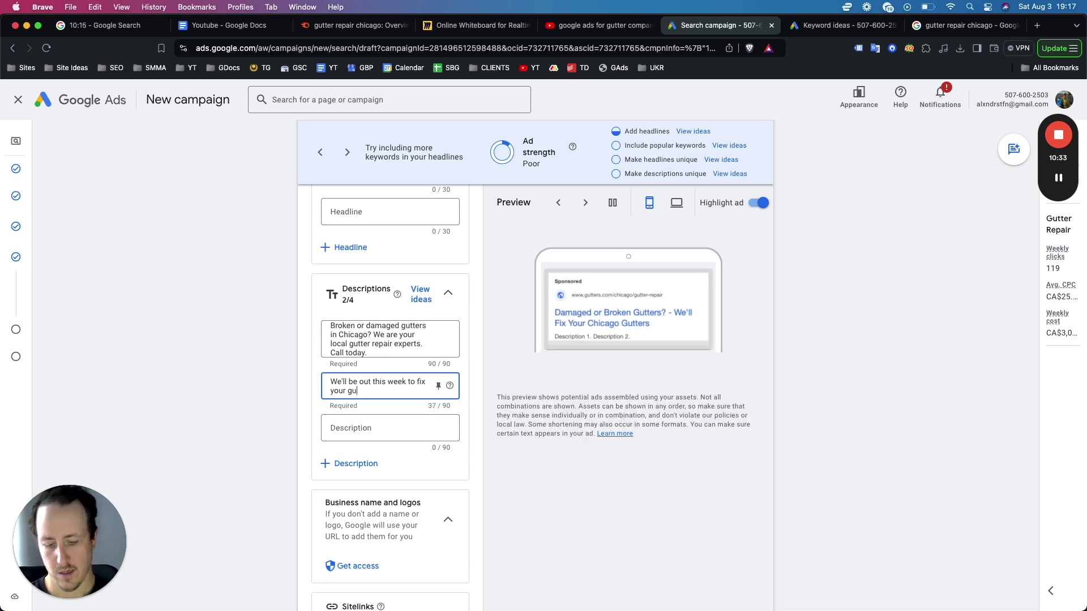
type("tters in CHicag")
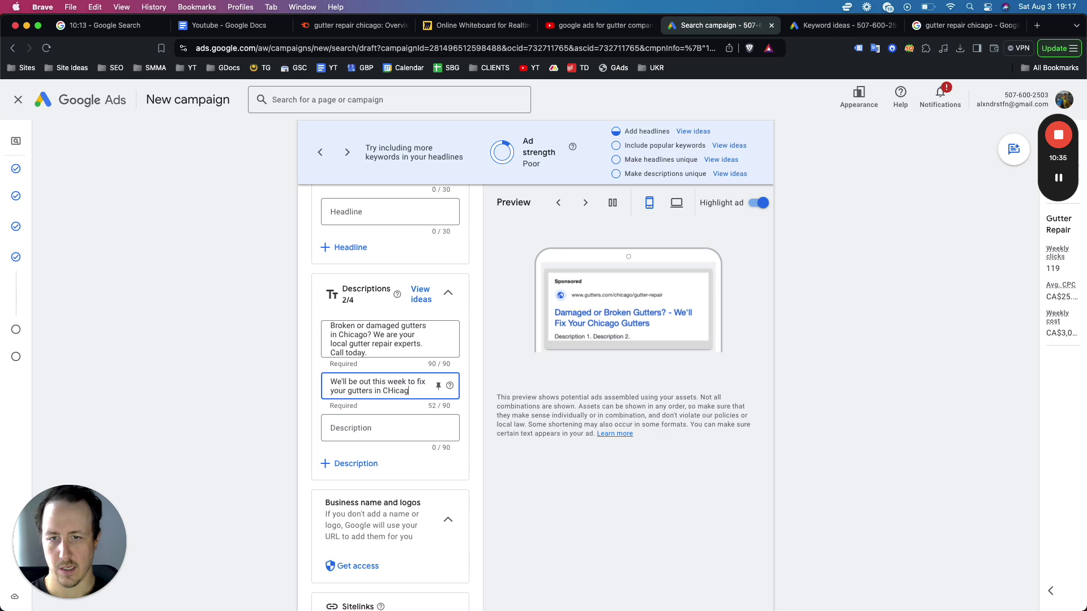
type("ic")
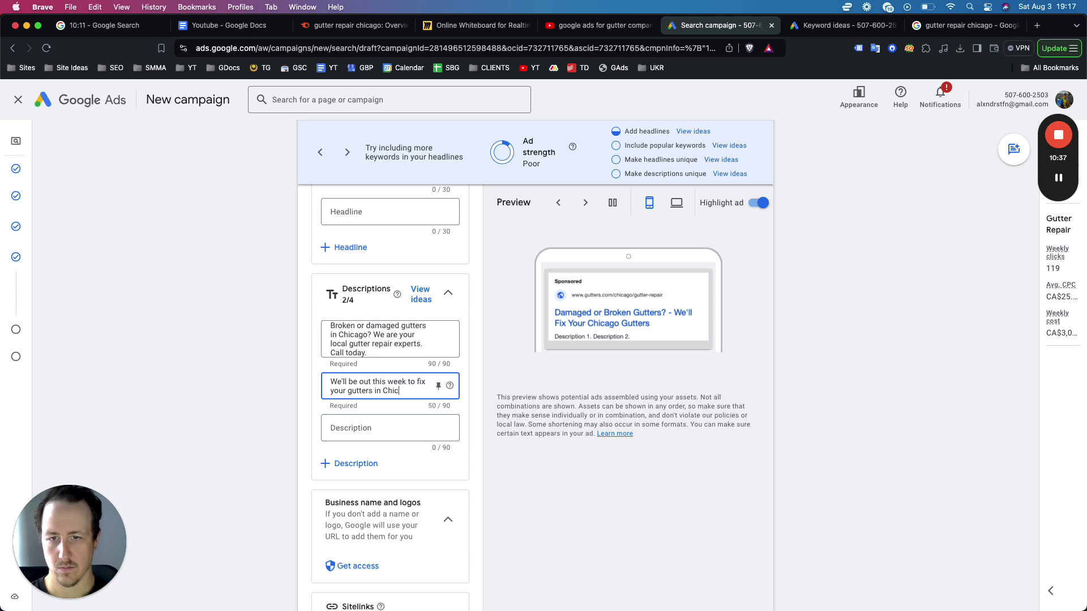
type("ago before the ne")
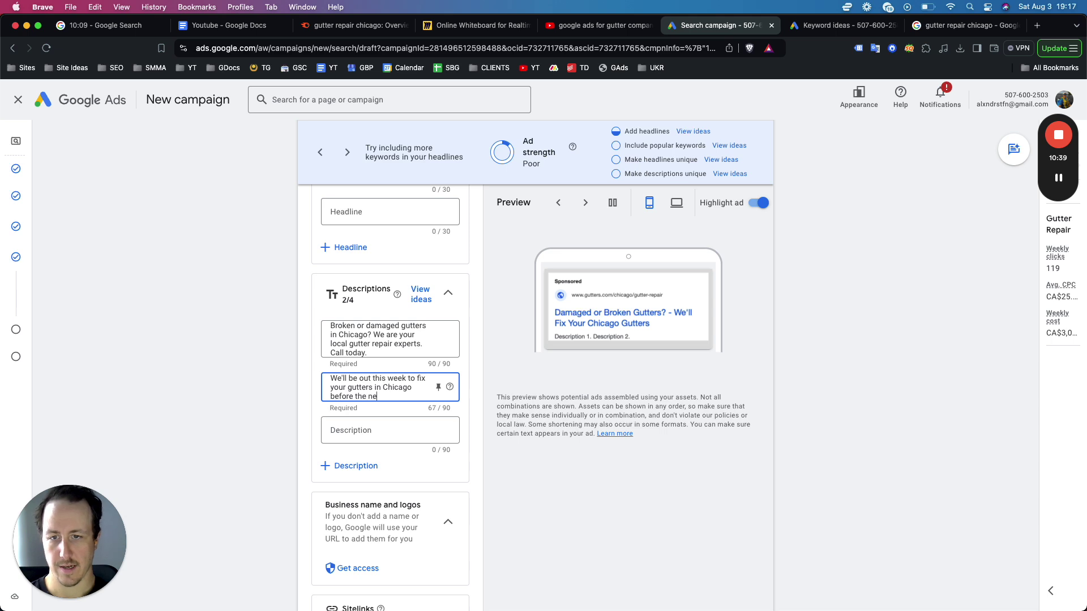
type("xt st")
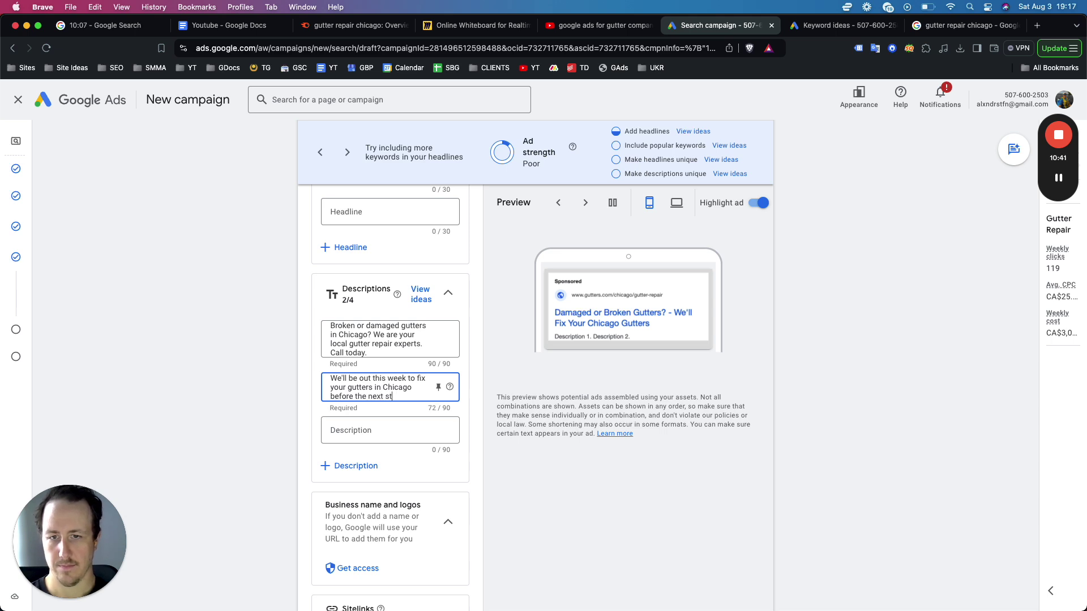
type("or m. Ea")
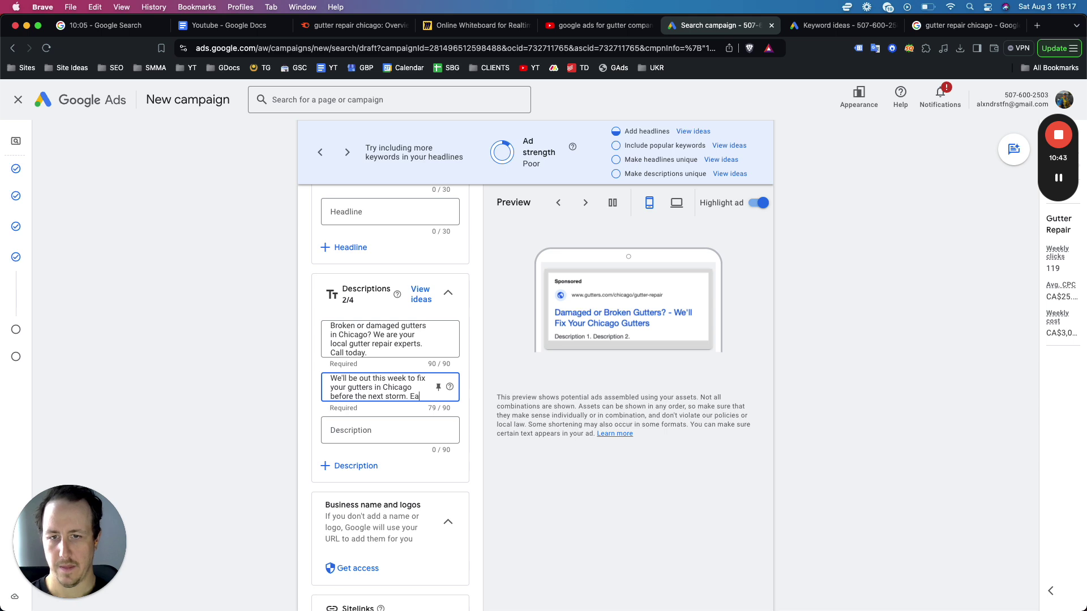
type("sily b")
key("BackSpace")
key("BackSpace")
key("BackSpace")
key("BackSpace")
type("Book online")
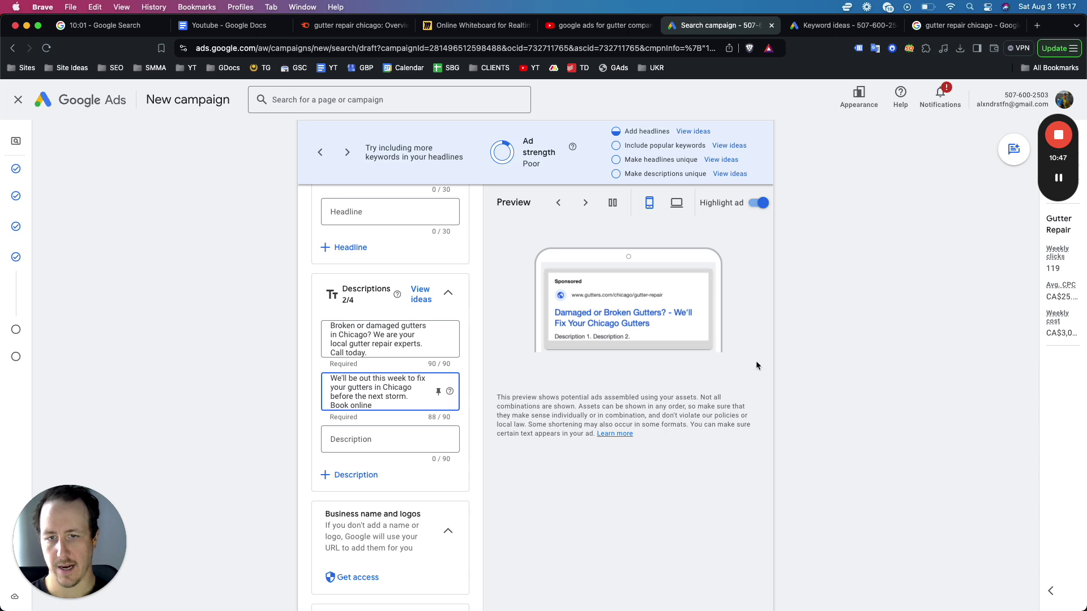
Step: Start creating a new sitelink for the campaign with the sitelink text "Check our reviews"
scroll(793, 358, "down", 2)
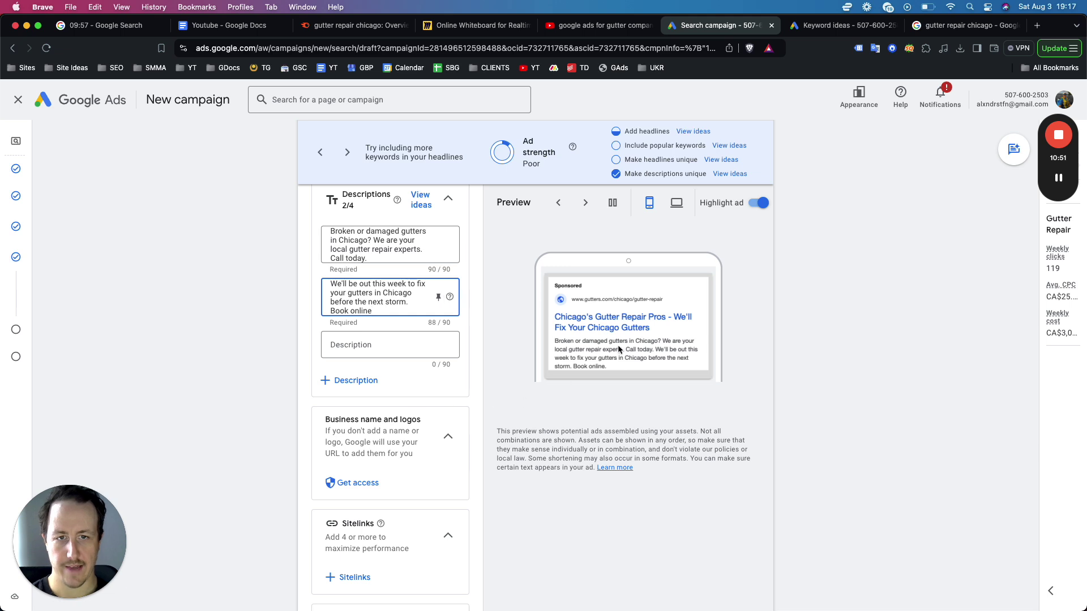
scroll(413, 341, "down", 2)
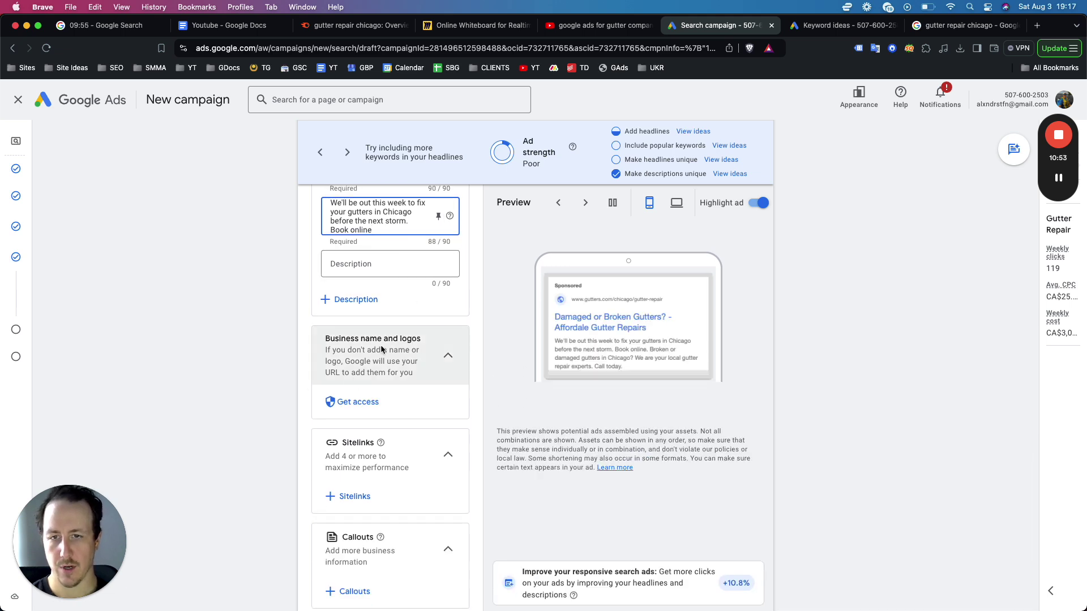
scroll(380, 382, "down", 2)
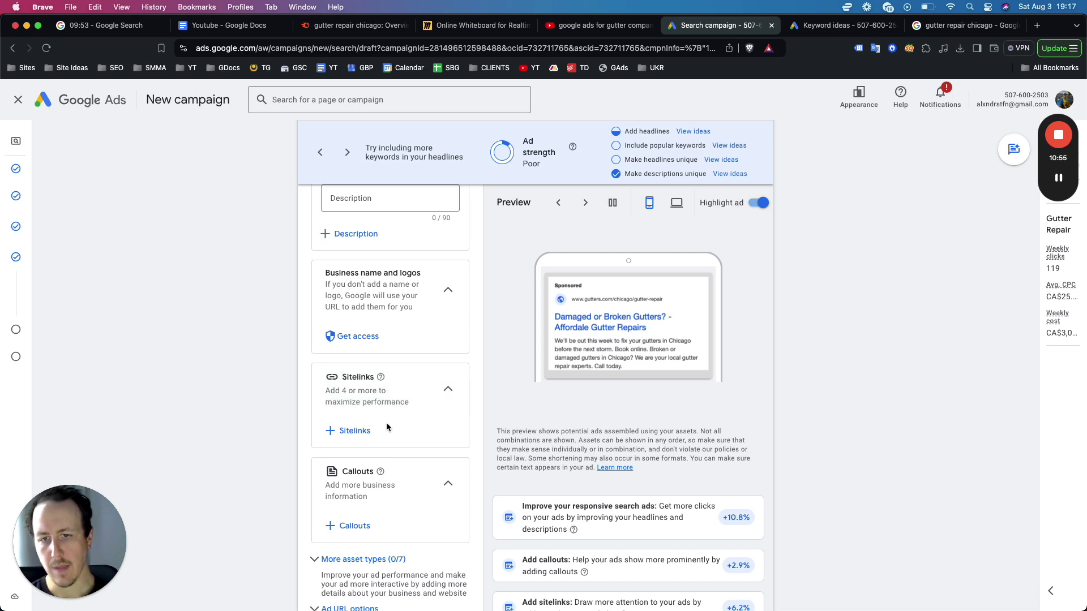
left_click(352, 431)
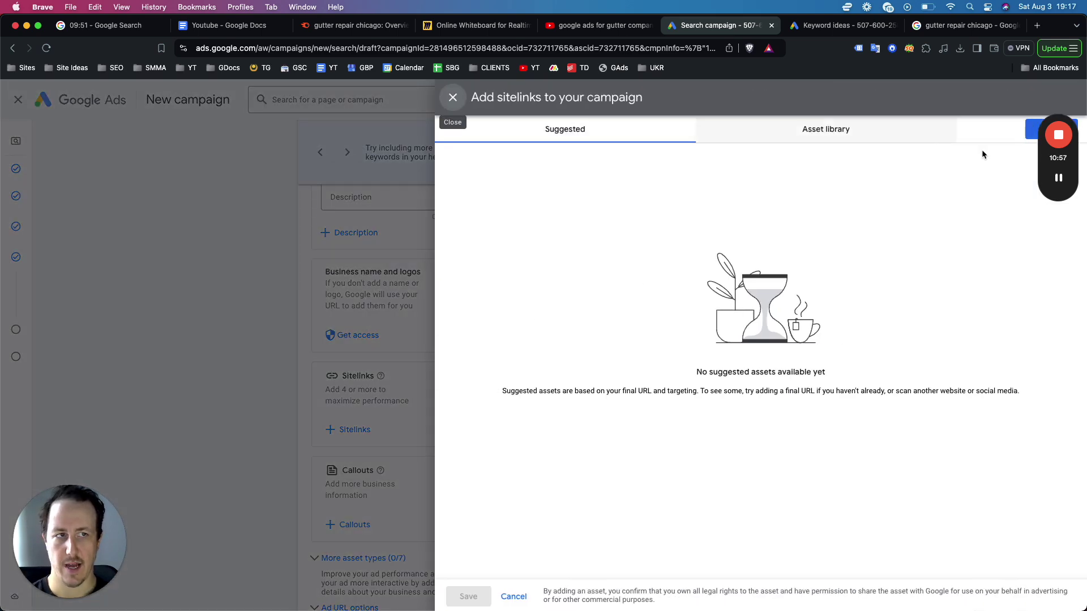
left_click(1030, 132)
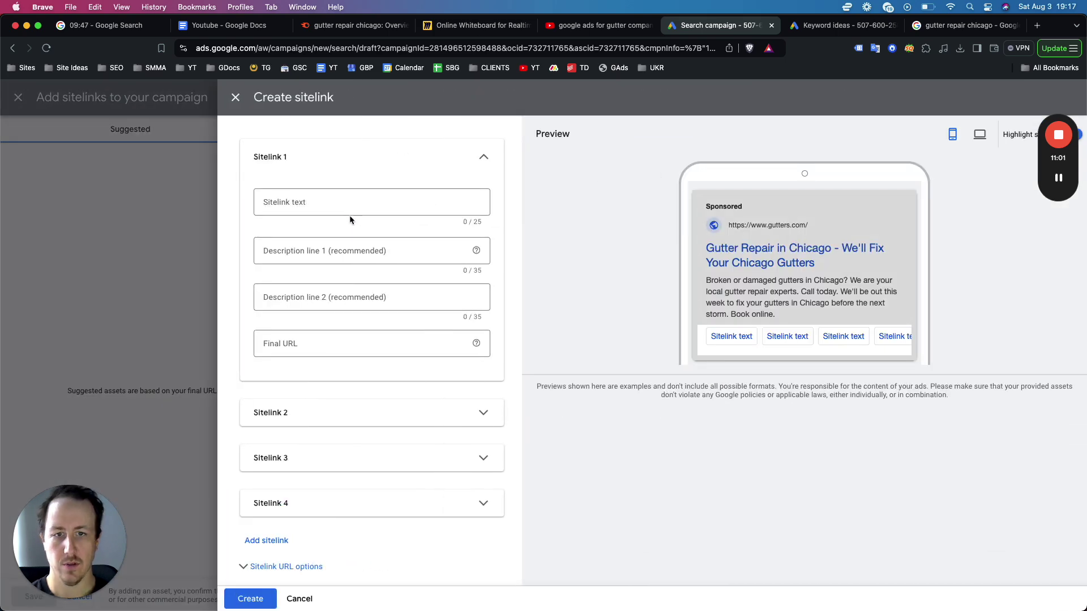
left_click(325, 205)
type("Ch")
key("BackSpace")
key("BackSpace")
type("Check our reviews")
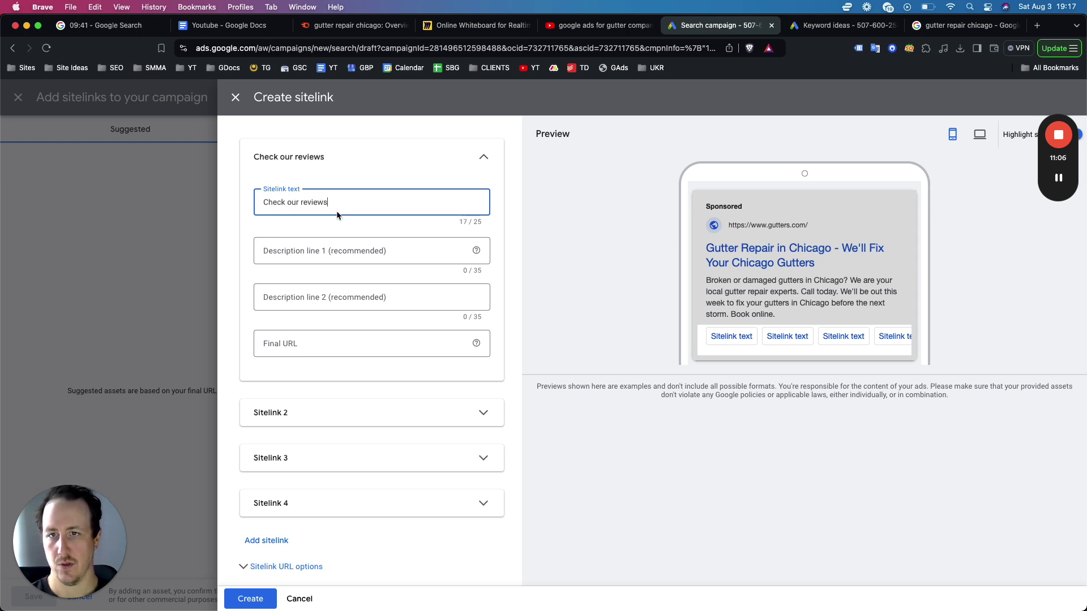
Step: Enter "See what past clients had to say." as the sitelink's first description line and "Review" as its final URL
left_click(322, 254)
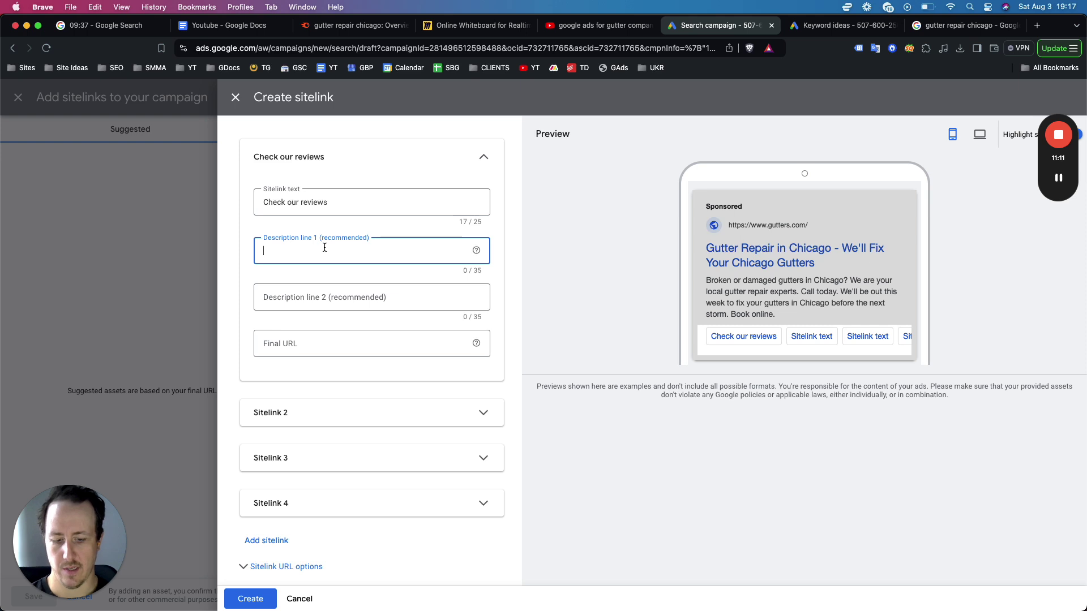
type("See what pas")
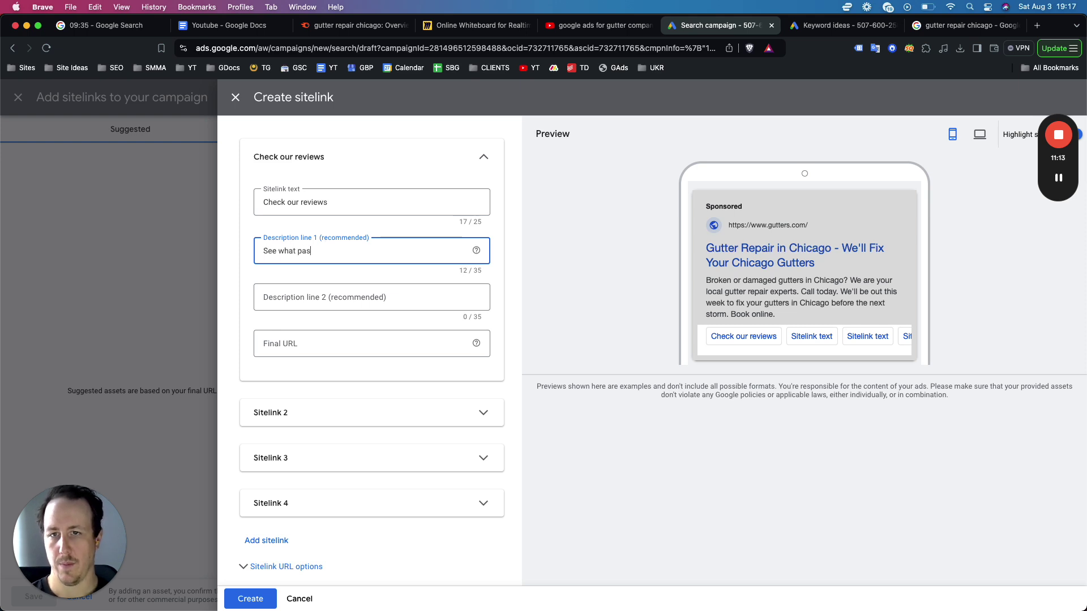
type("t clients had to say.")
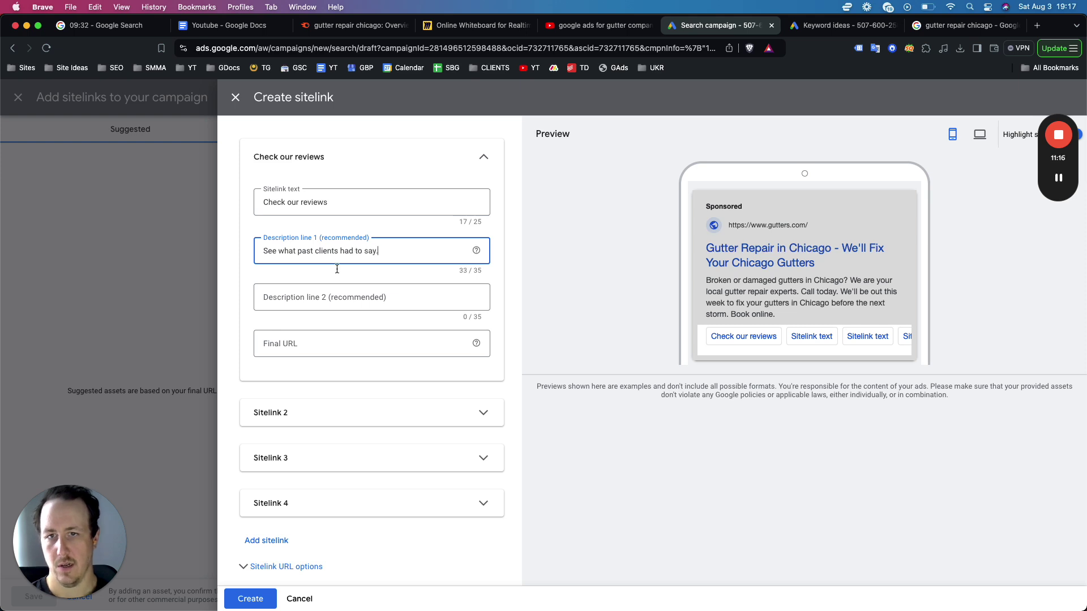
left_click(306, 346)
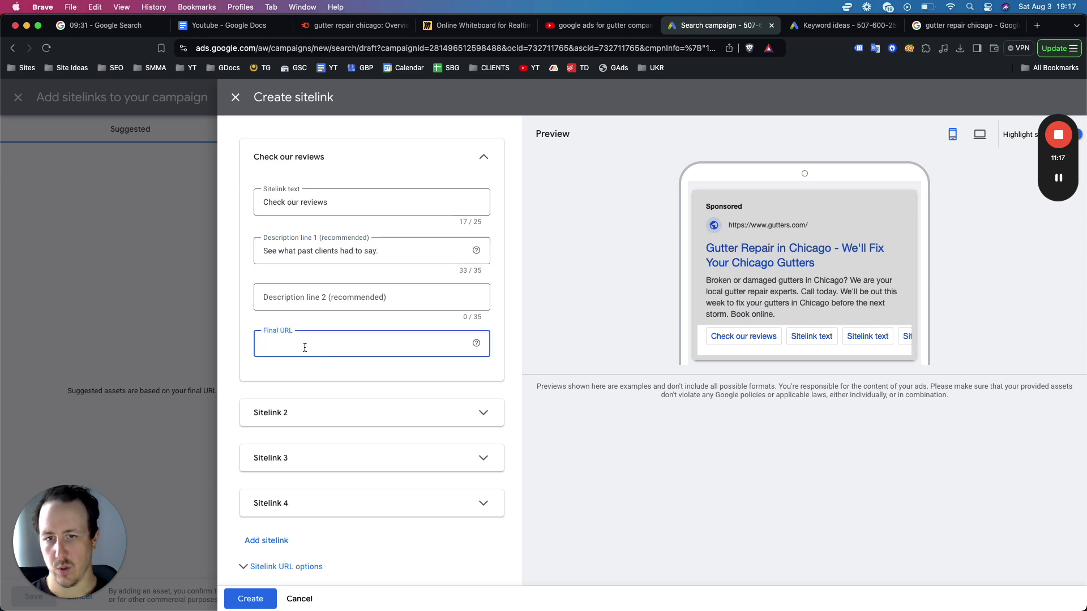
type("Re")
Step: Change the first sitelink's text to "Book Gutter Repair" and leave the sitelink setup without saving it
key("shift+Tab")
key("shift+Tab")
key("shift+Tab")
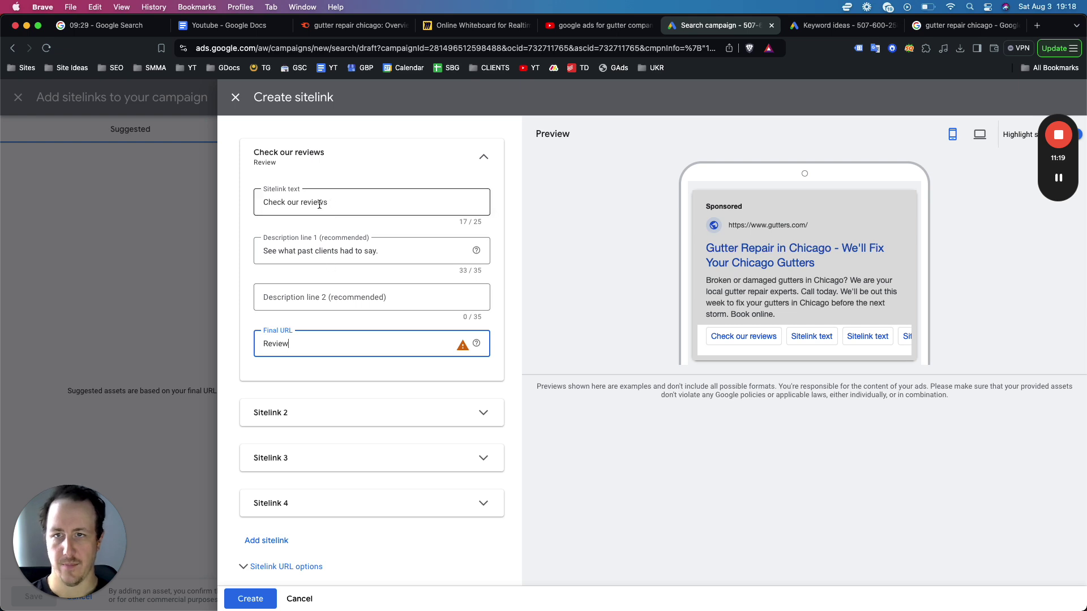
type("Book Gutter Repair")
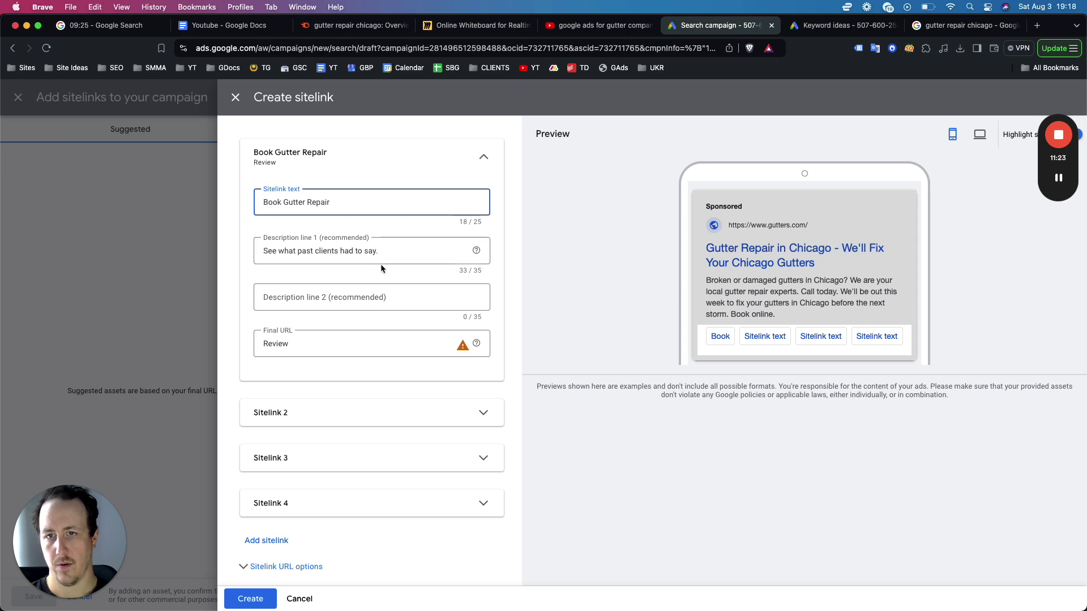
double_click(280, 344)
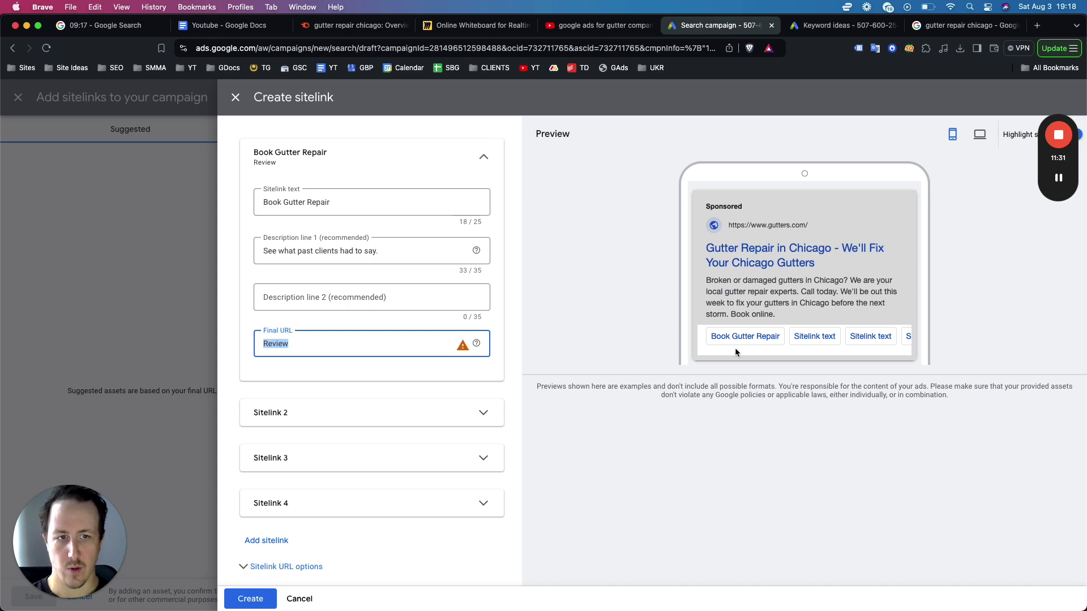
left_click(235, 98)
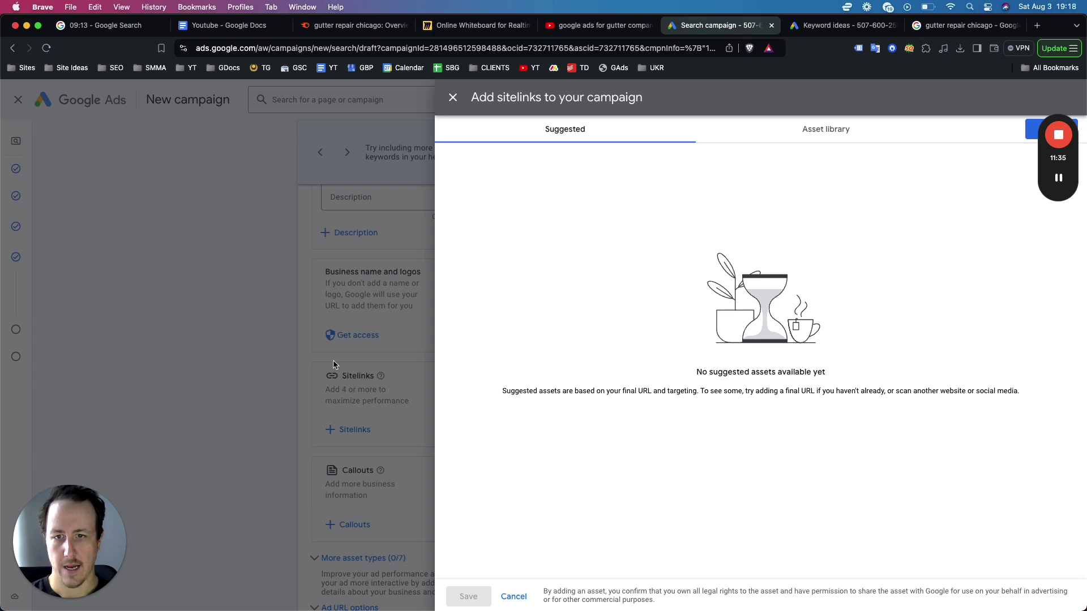
left_click(453, 98)
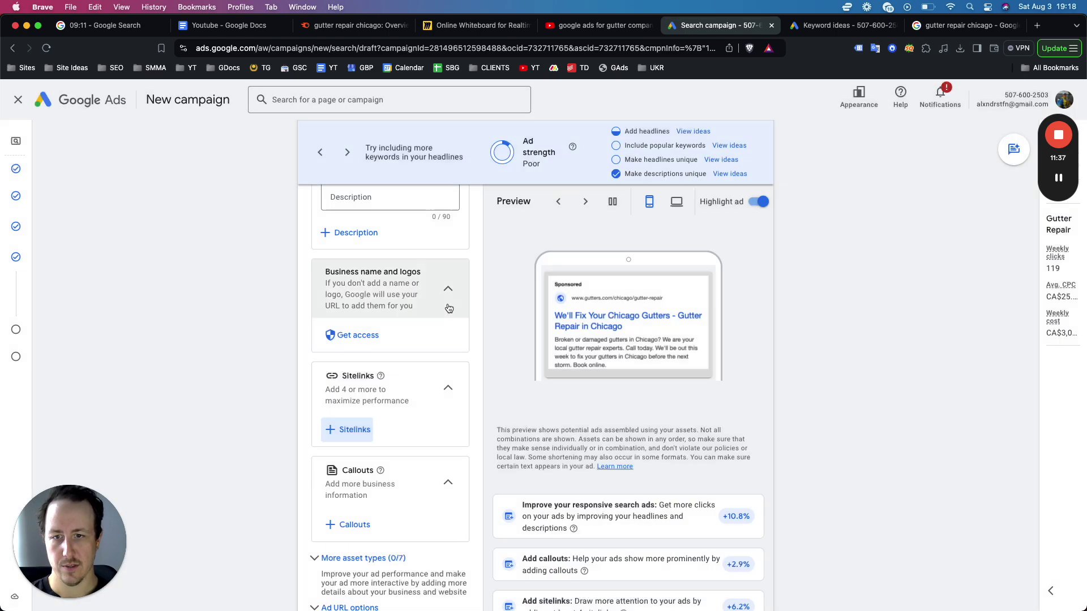
Step: Expand the additional asset types for the ad and look over the available options
scroll(334, 447, "down", 2)
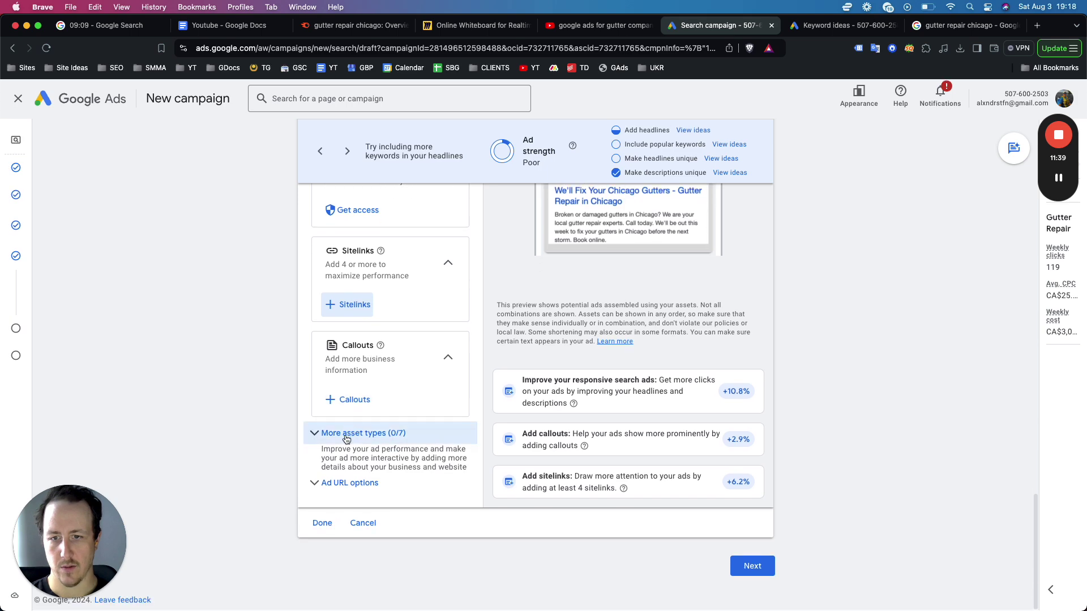
left_click(329, 435)
scroll(403, 418, "down", 5)
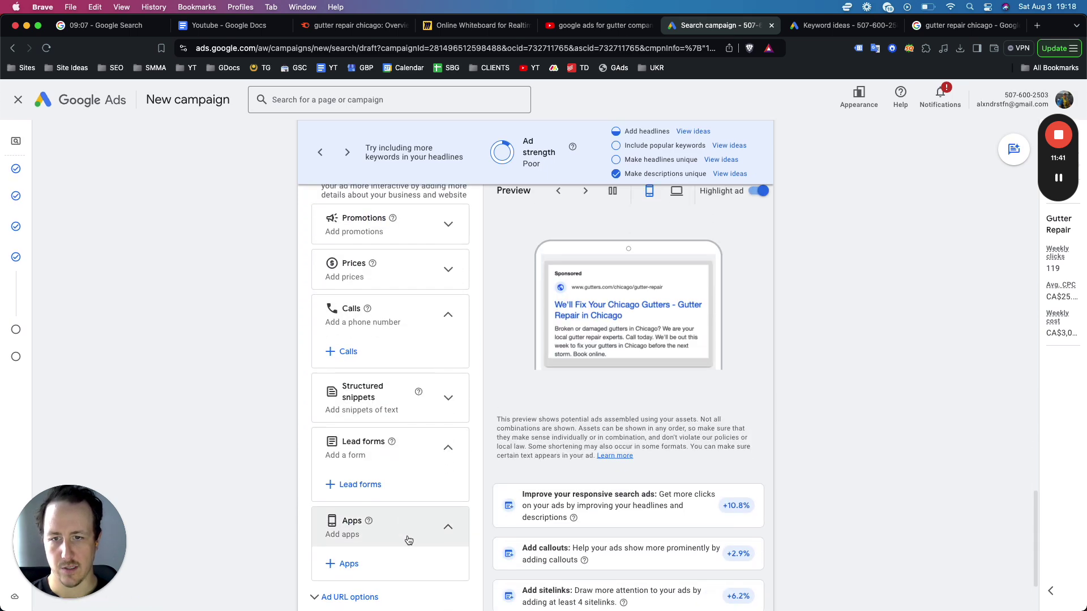
Step: Collapse the additional asset types and look over the ad's settings and preview
scroll(419, 353, "up", 2)
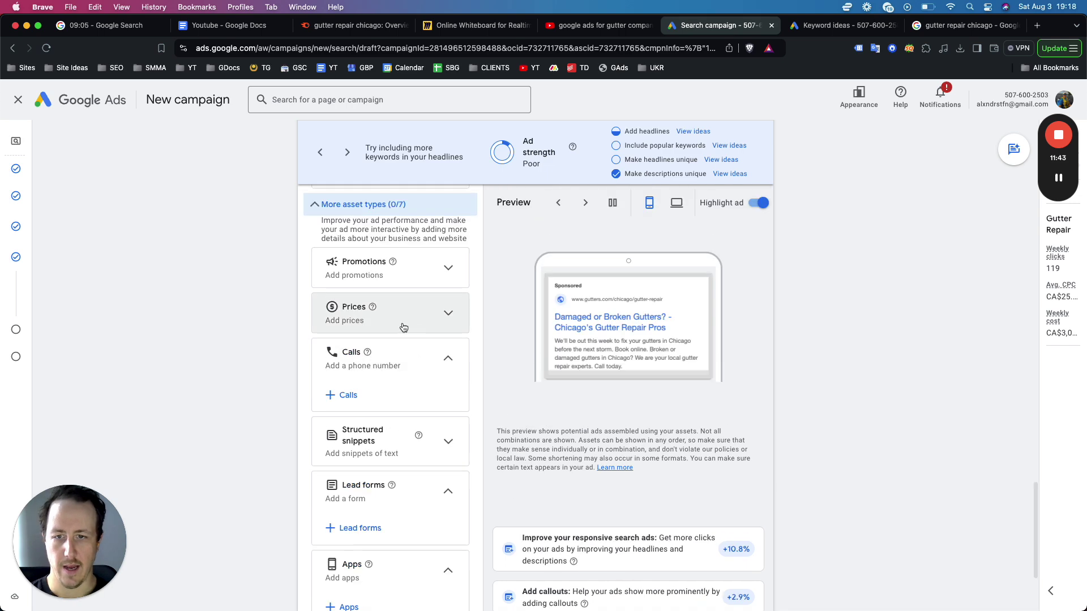
left_click(315, 210)
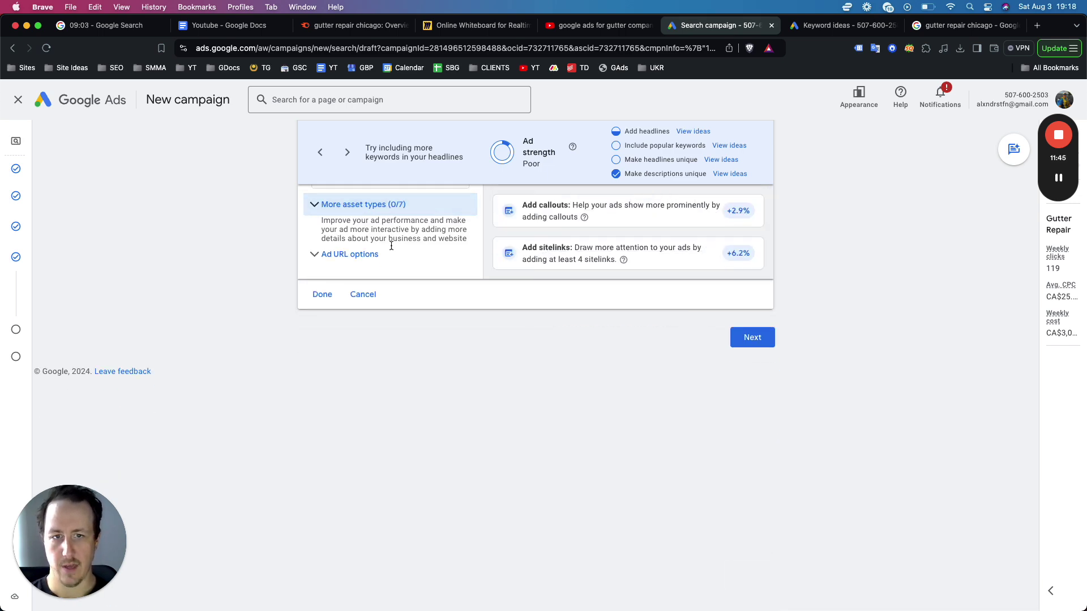
scroll(670, 376, "up", 15)
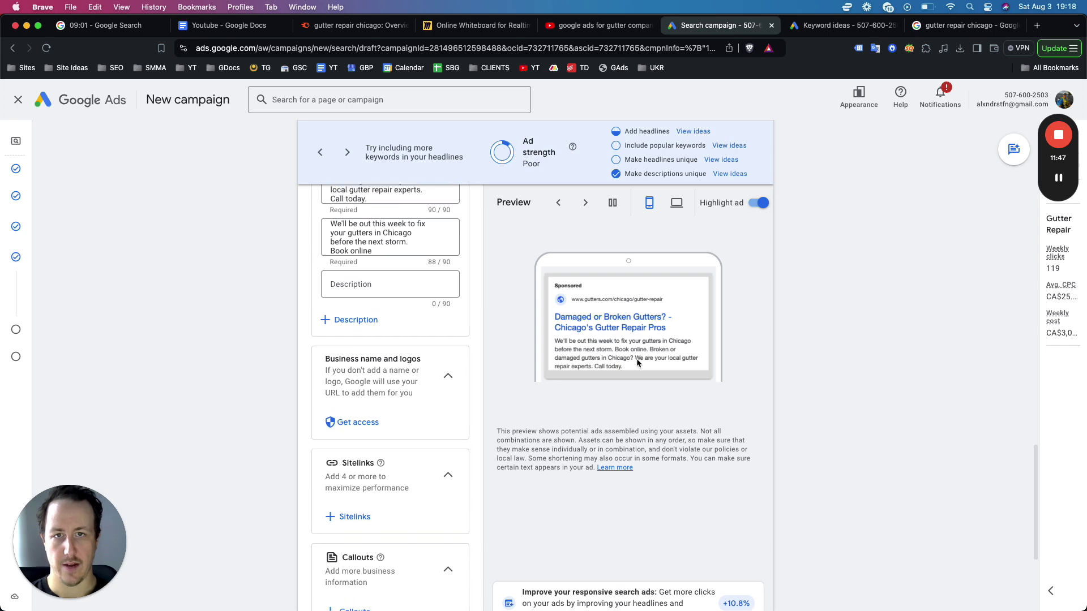
scroll(728, 368, "down", 10)
scroll(646, 369, "up", 9)
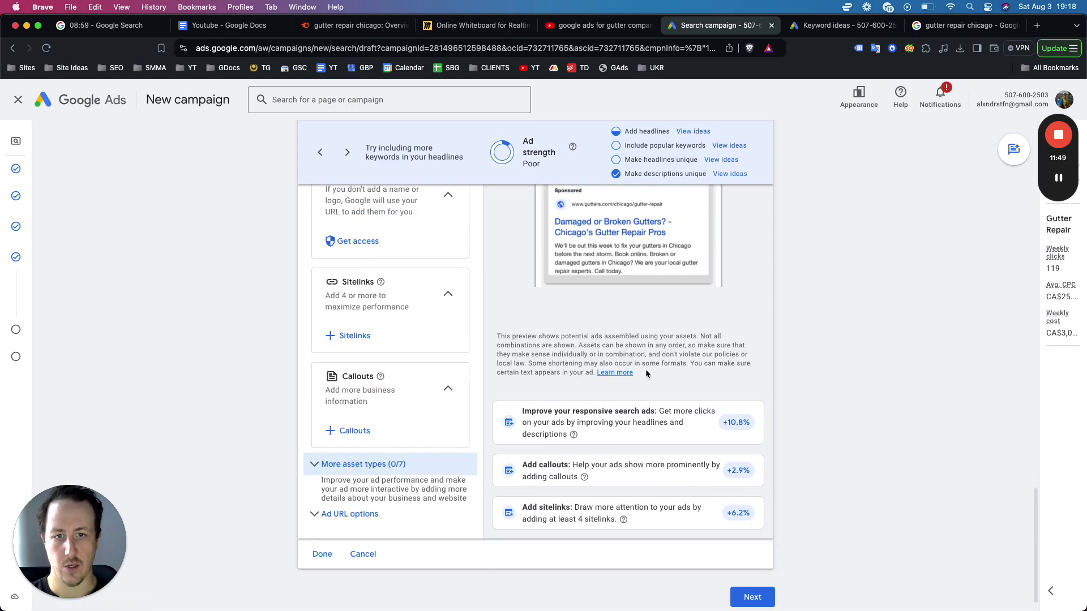
scroll(794, 364, "up", 10)
scroll(646, 420, "down", 12)
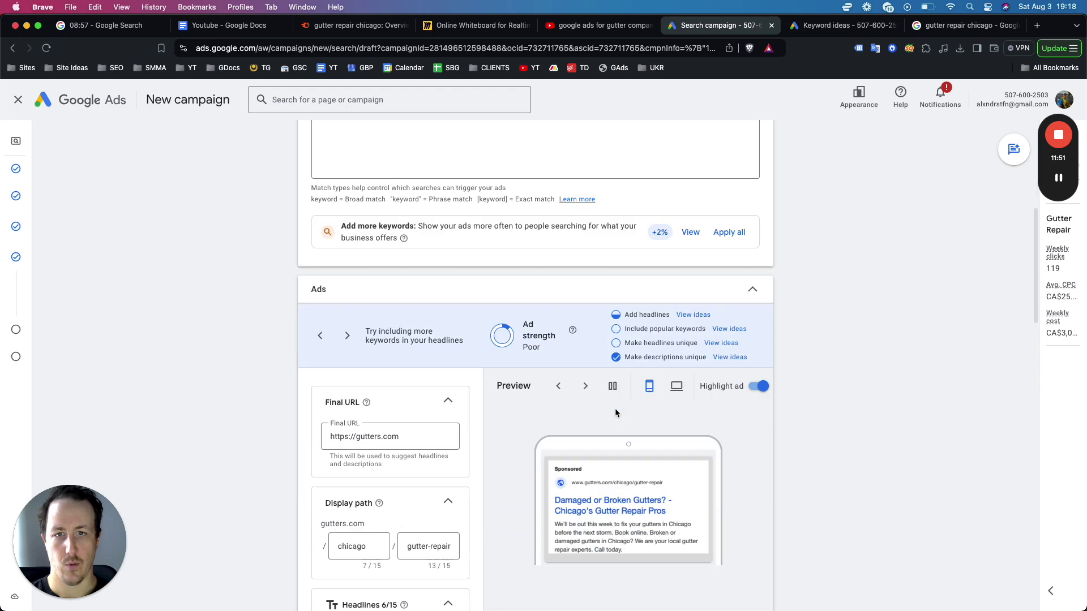
scroll(612, 409, "down", 5)
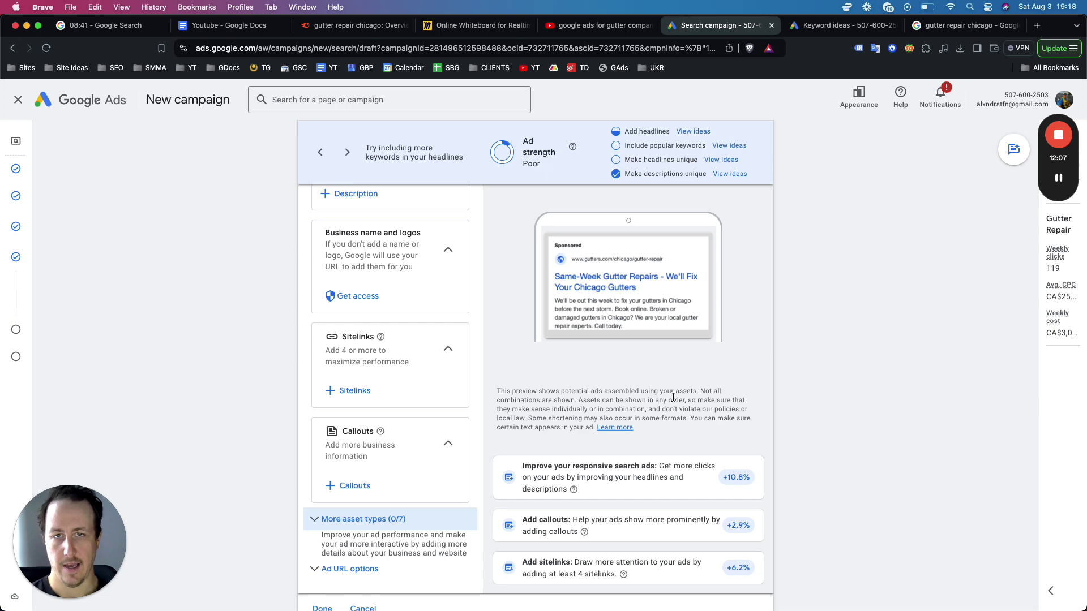
scroll(704, 340, "down", 3)
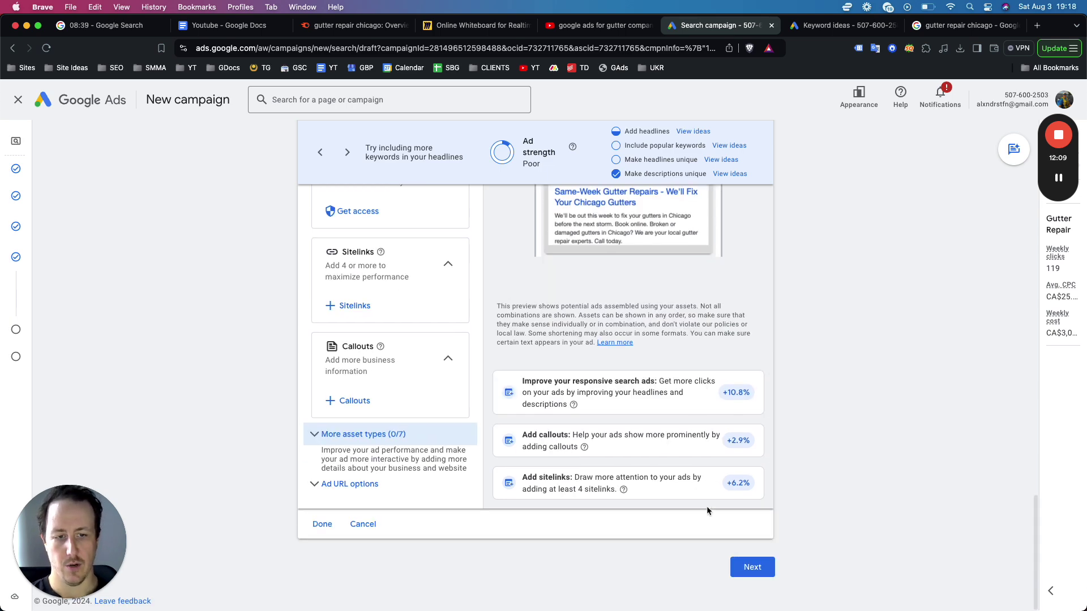
Step: Set a custom average daily budget of CA$0.01 for the campaign and continue to the review
left_click(746, 566)
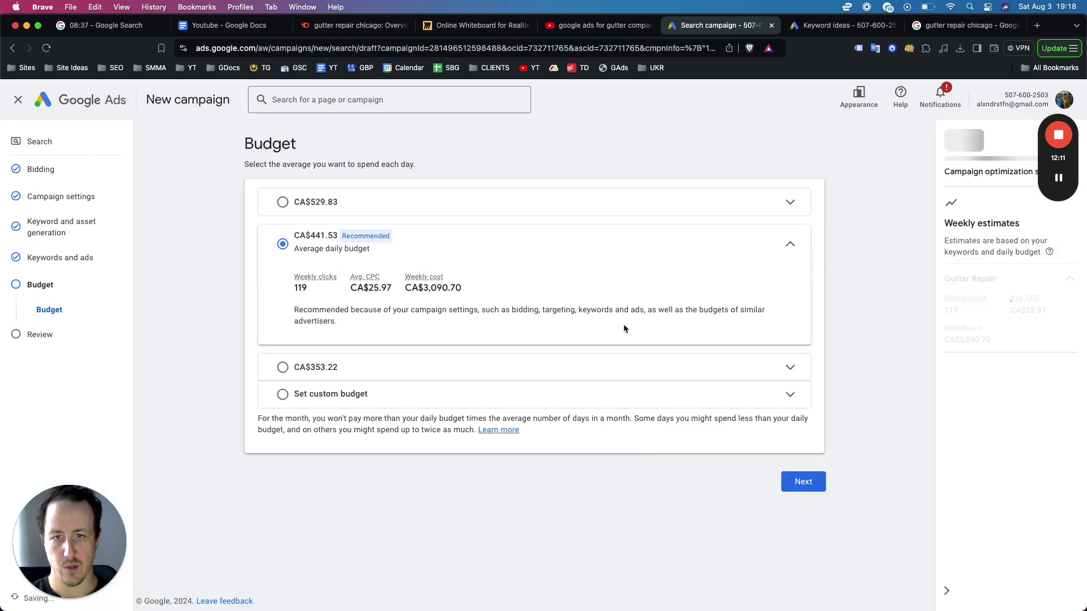
left_click(345, 391)
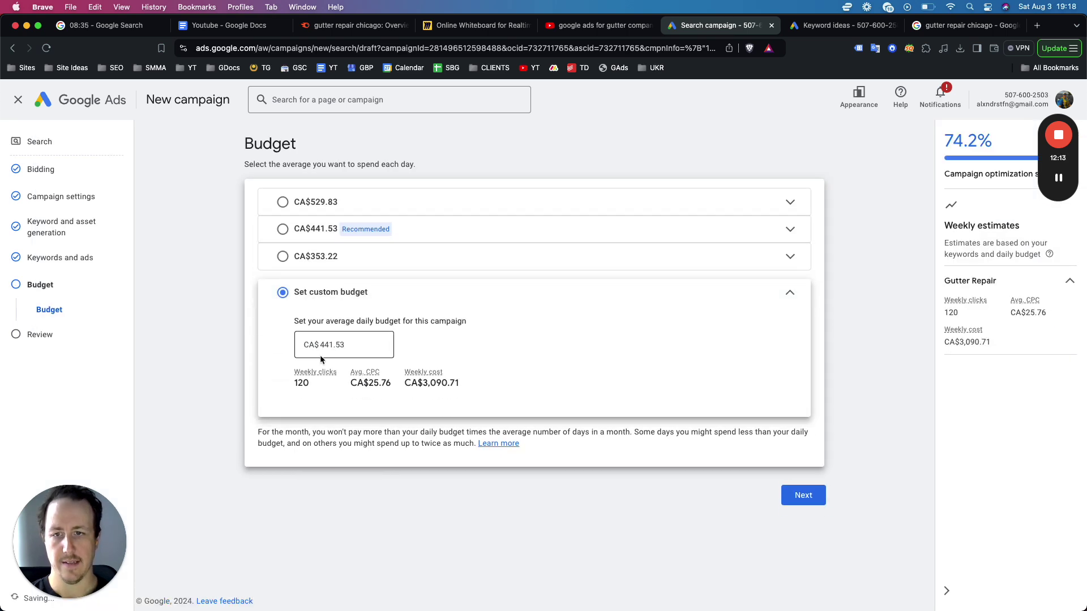
triple_click(329, 353)
type("0.00")
key("Tab")
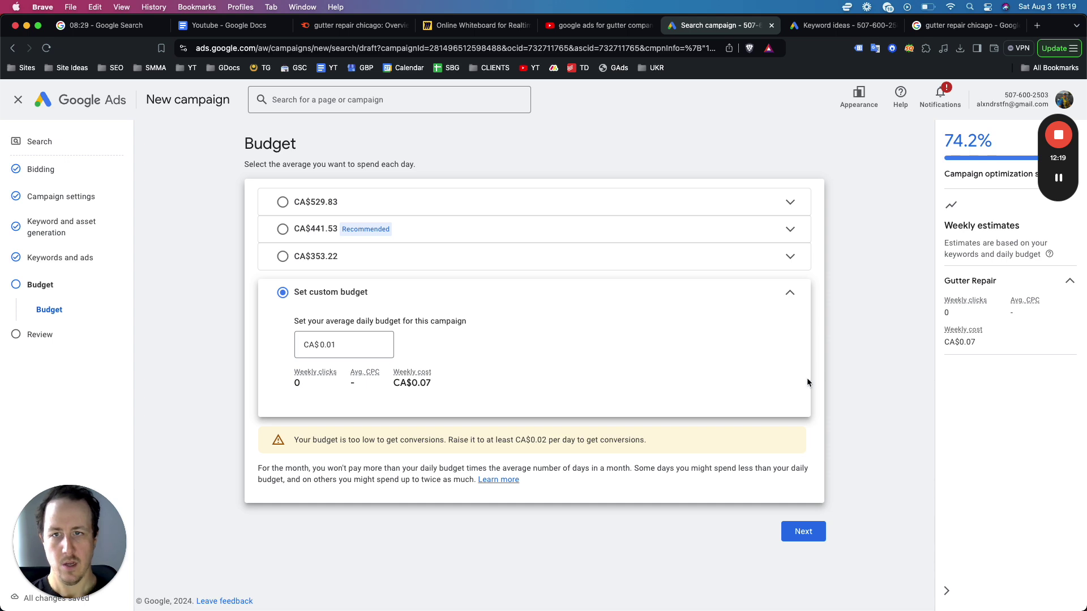
left_click(803, 532)
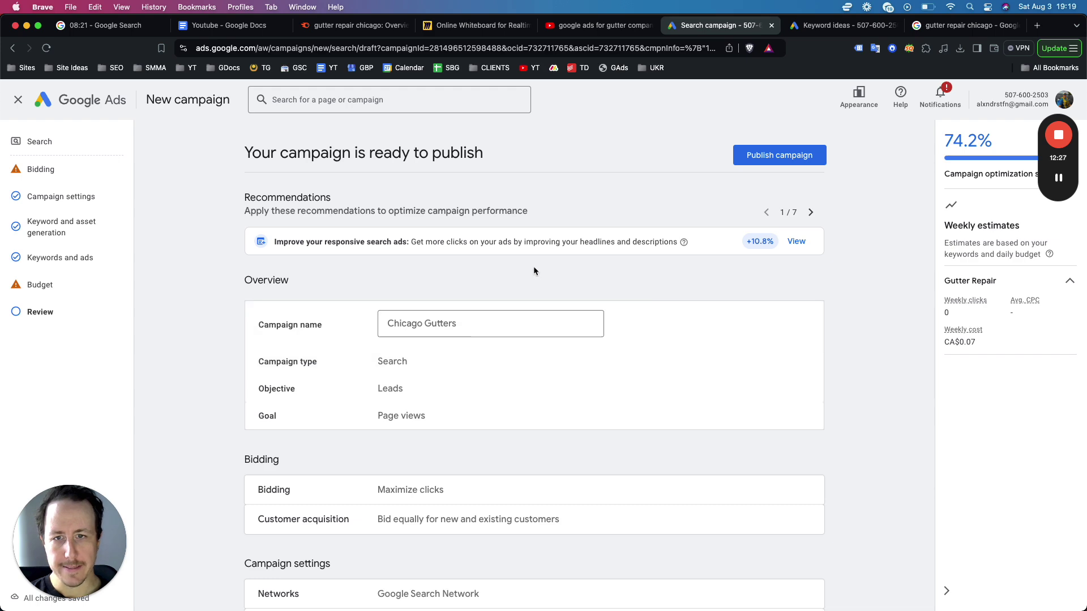
Step: Publish the Chicago Gutters campaign after checking its summary and leave the Google tag setup
scroll(547, 221, "down", 7)
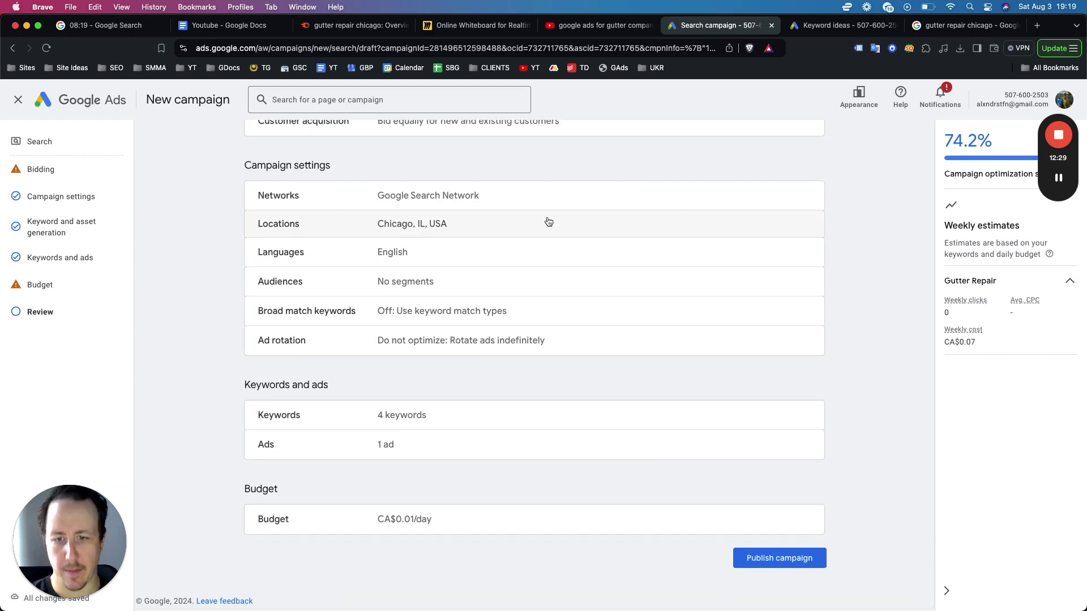
scroll(624, 226, "up", 7)
left_click(777, 161)
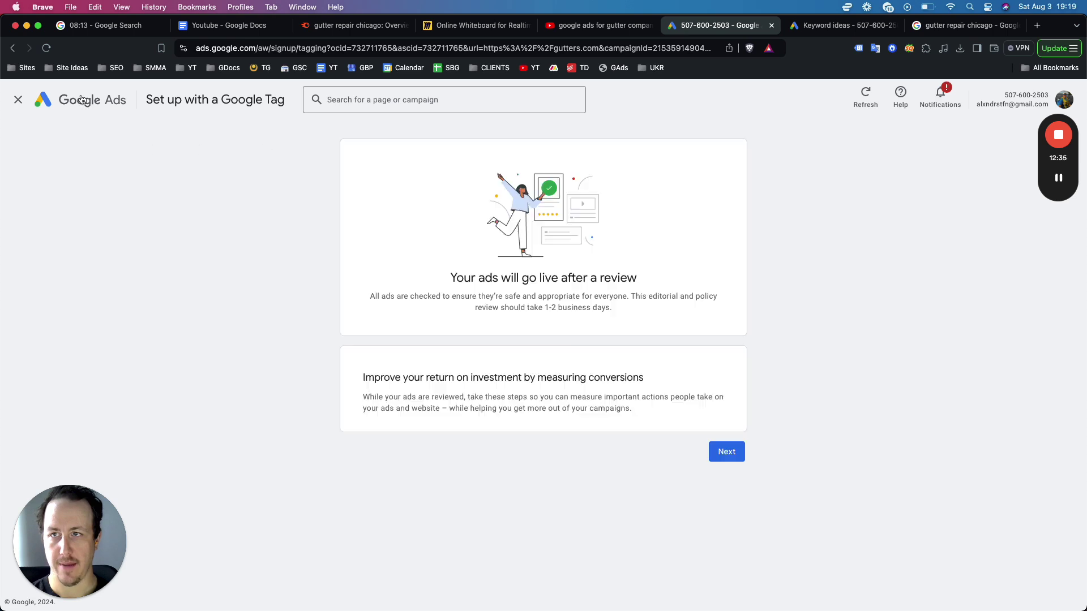
left_click(17, 101)
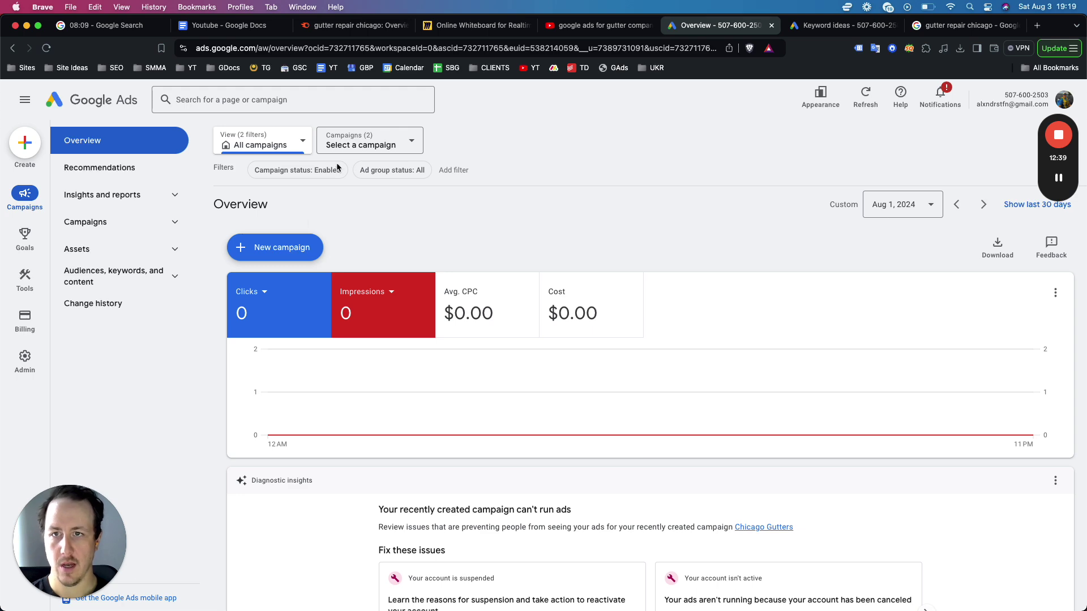
Step: Open the Chicago Gutters campaign from the campaigns list to show its ad groups
left_click(90, 222)
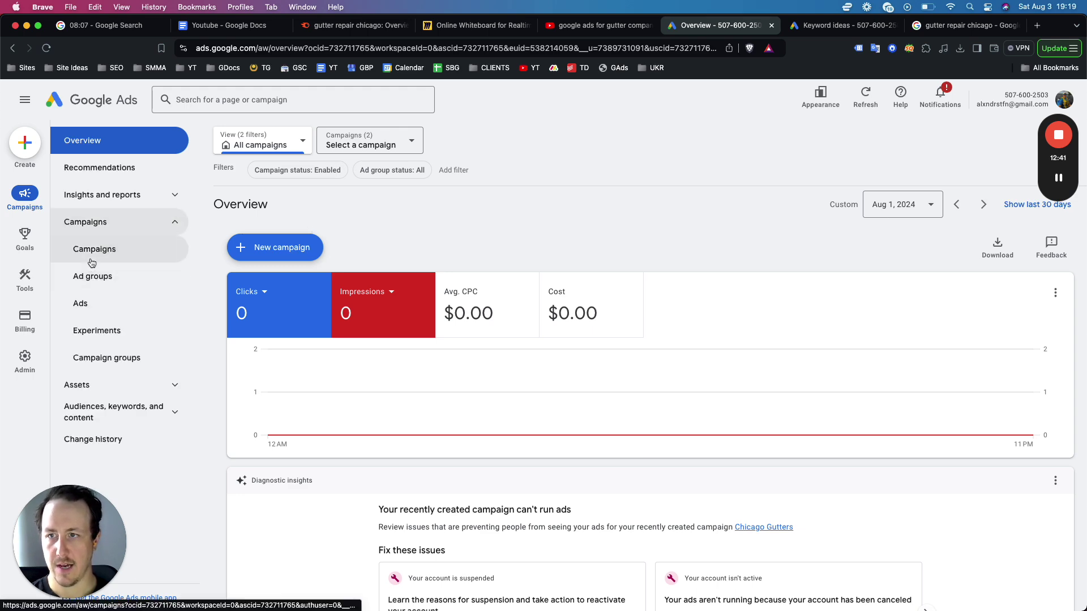
left_click(94, 249)
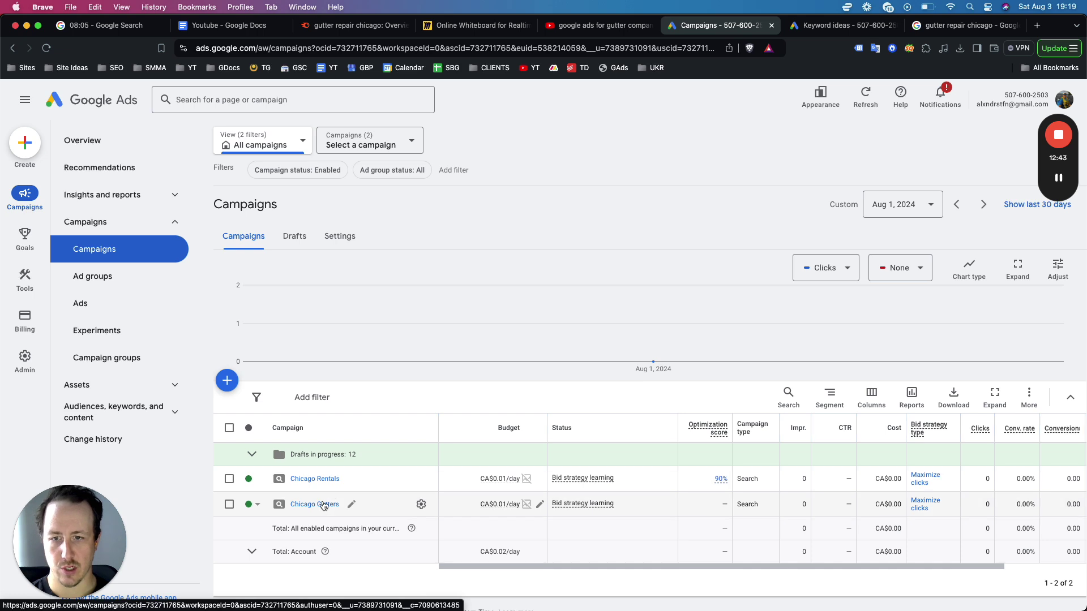
left_click(321, 505)
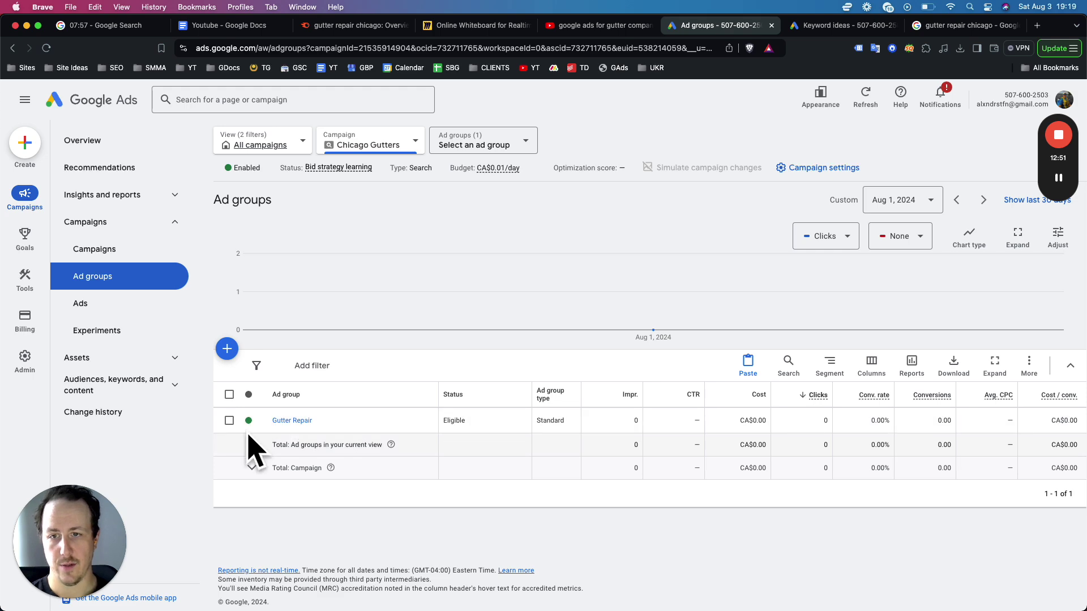
Step: Check the gutter services on the Miro whiteboard and start a new Chicago Gutters ad group named "Gutter Installation"
left_click(467, 25)
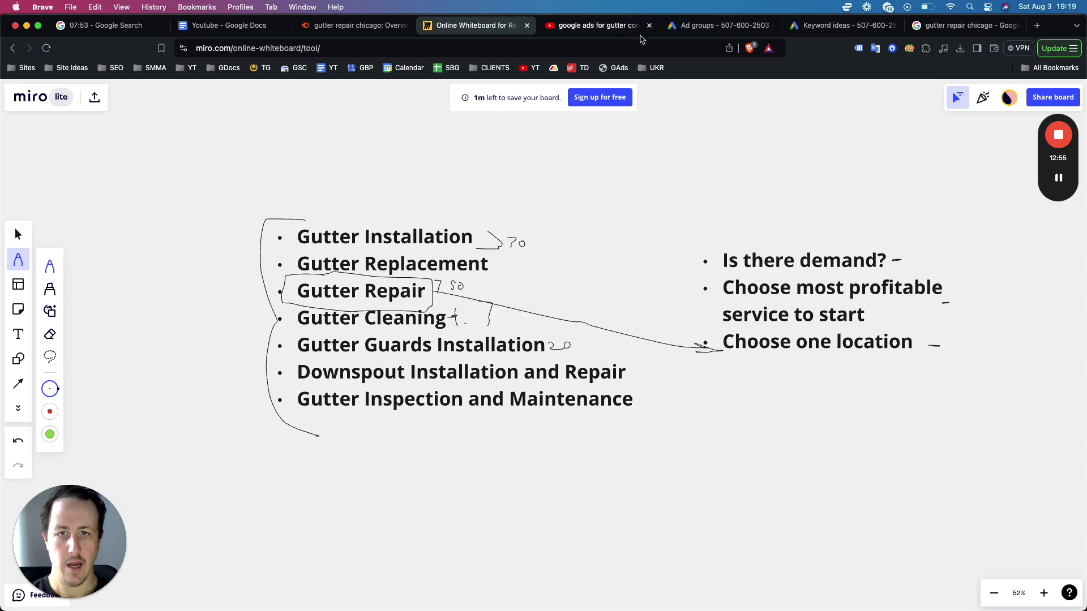
left_click(702, 28)
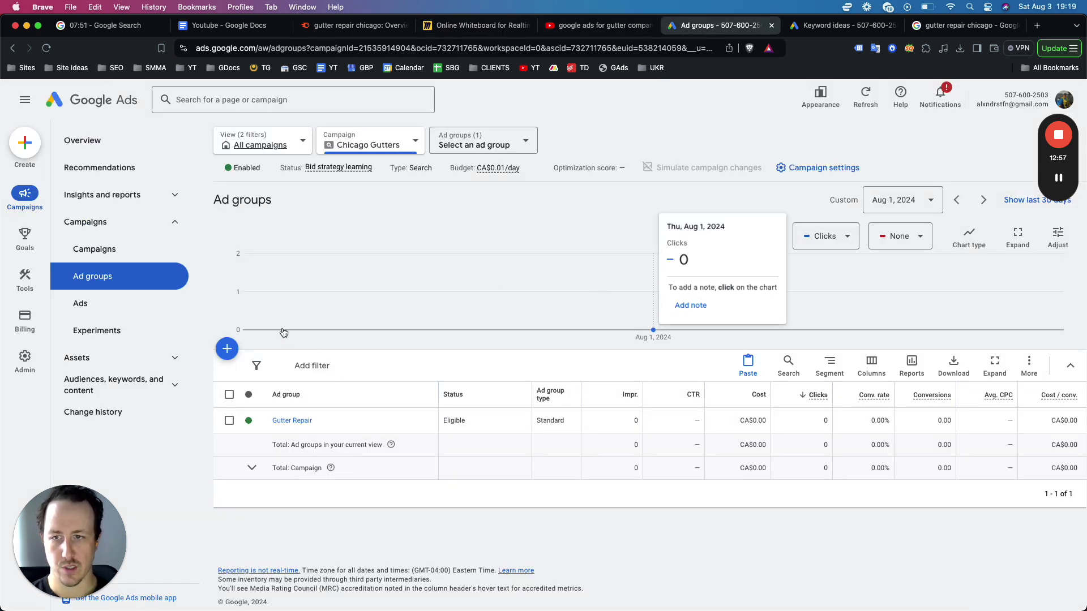
left_click(228, 349)
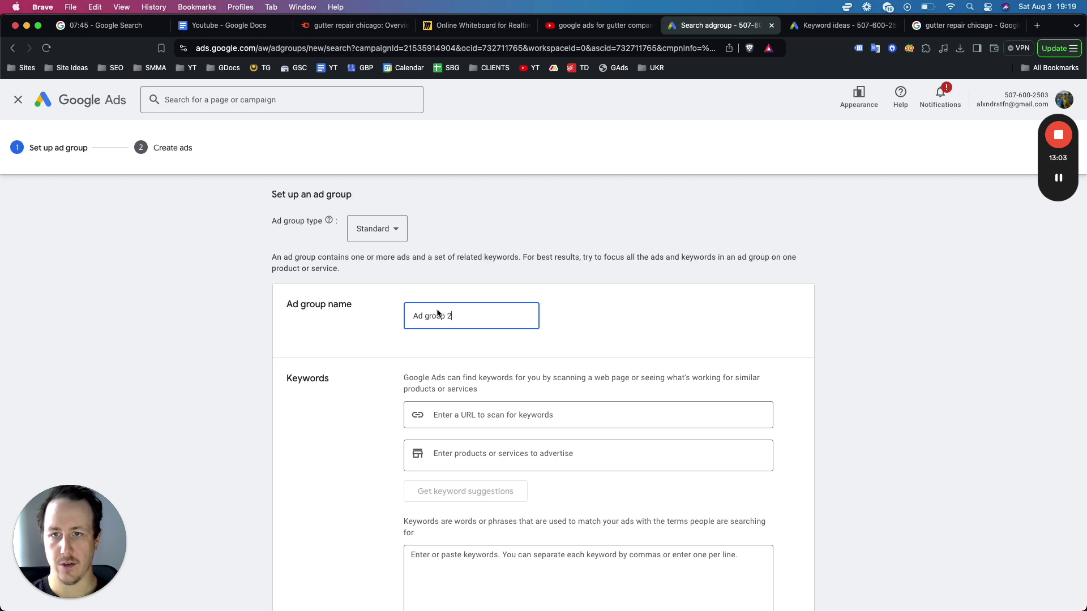
triple_click(434, 316)
type("Gutter Installation")
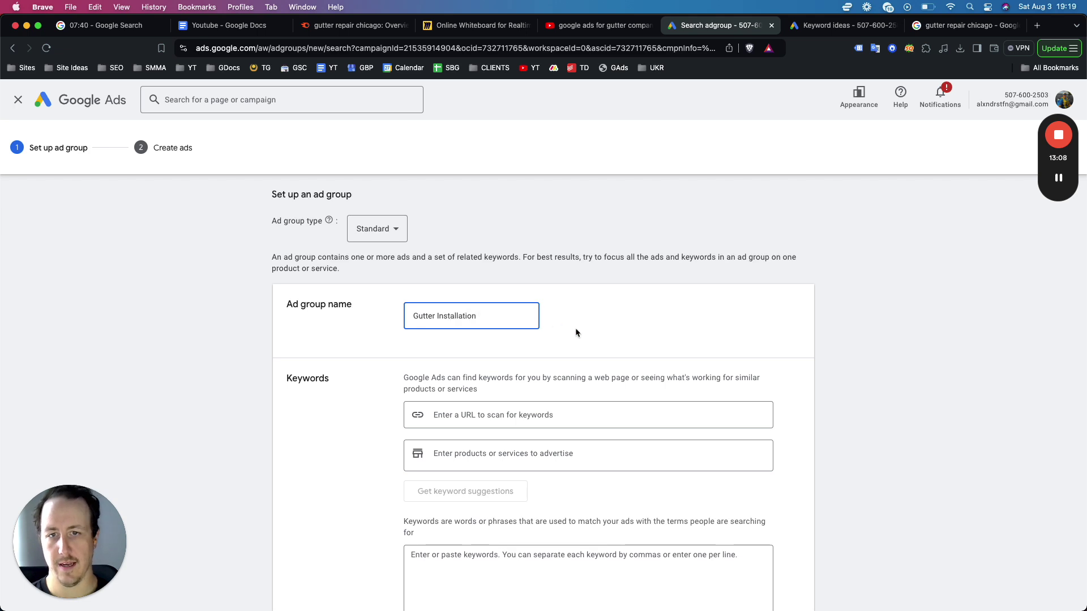
scroll(576, 331, "down", 2)
left_click(542, 457)
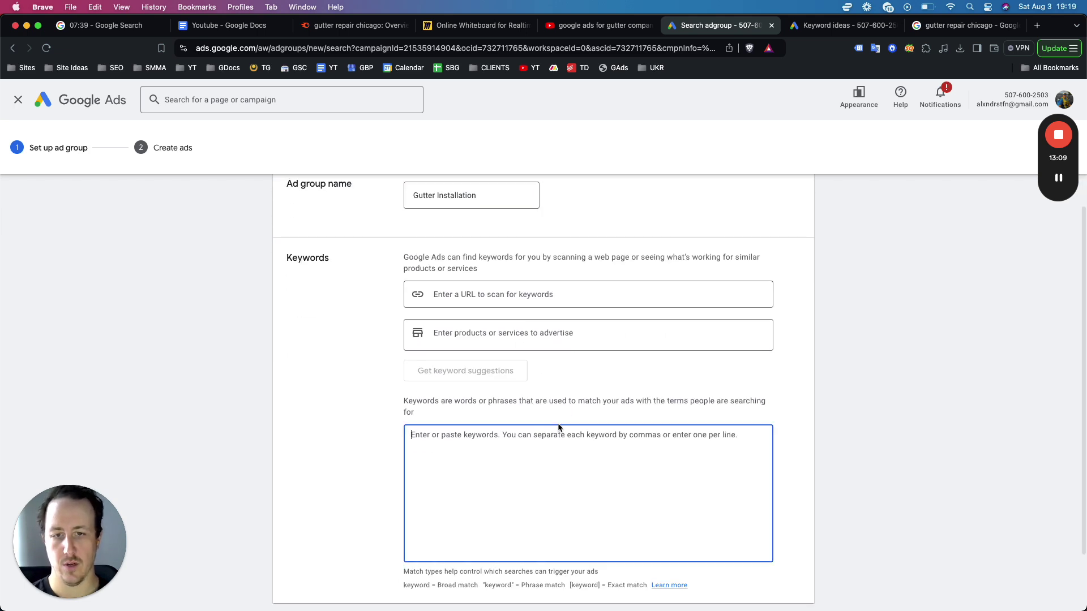
Step: Search Keyword Planner for "gutter installation", look through the keyword ideas and return to the ad group setup
left_click(844, 25)
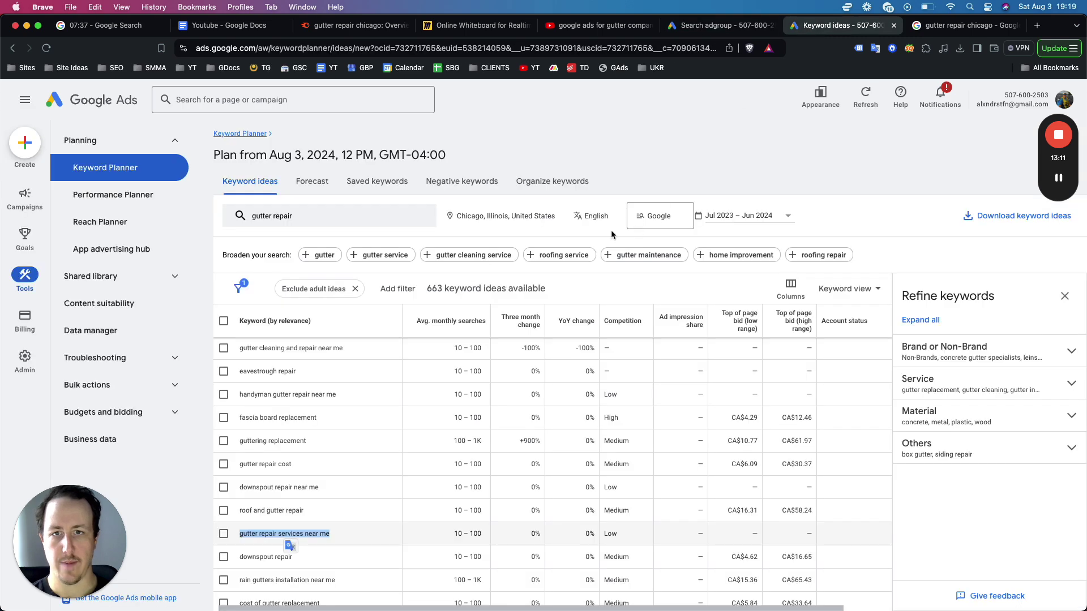
left_click(293, 221)
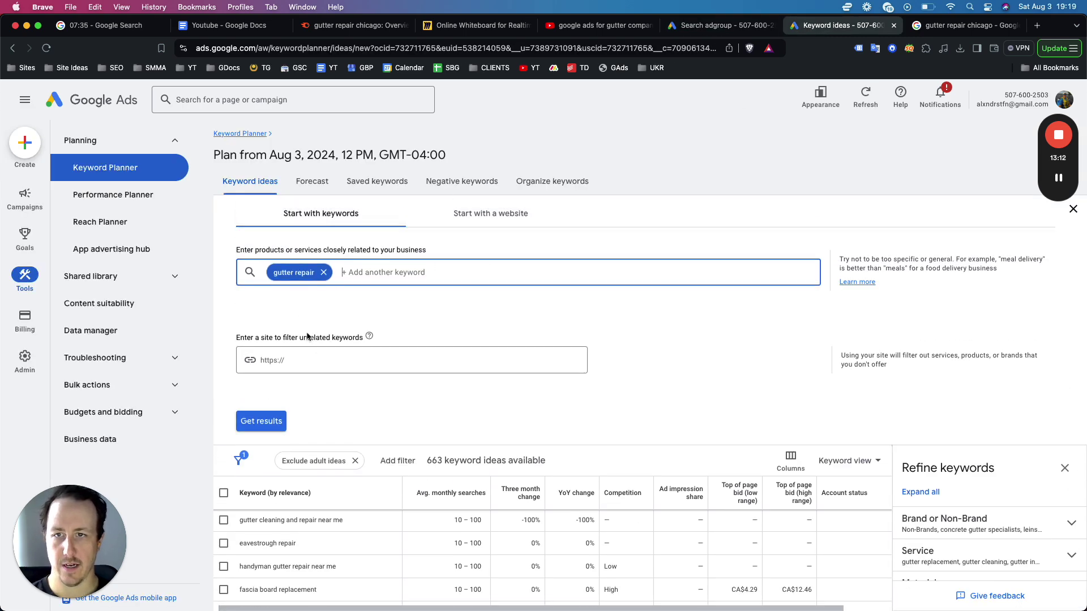
double_click(311, 275)
type("ins")
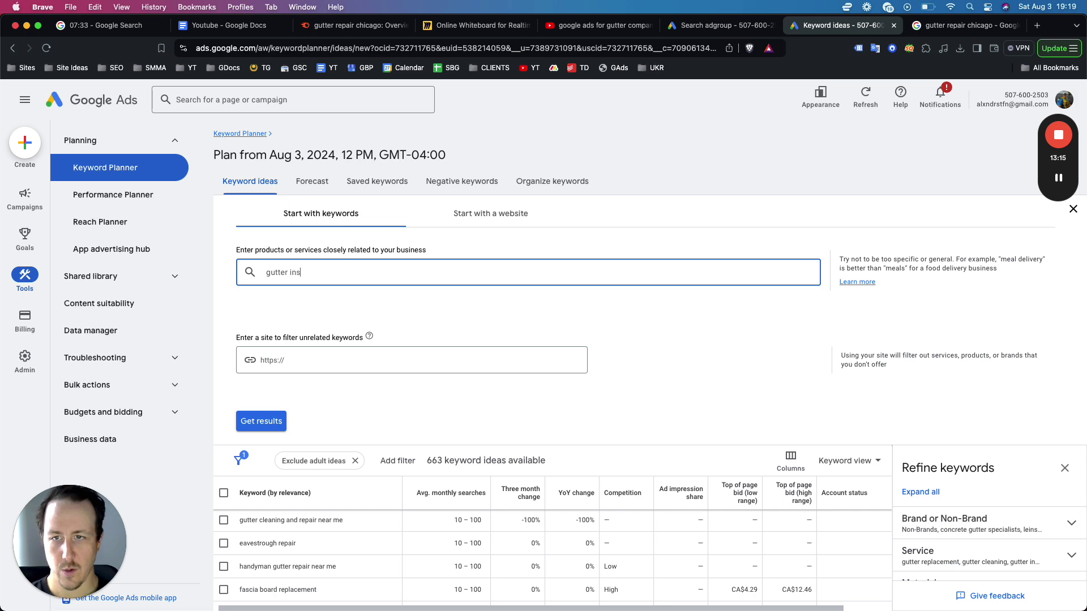
type("tallation")
left_click(261, 421)
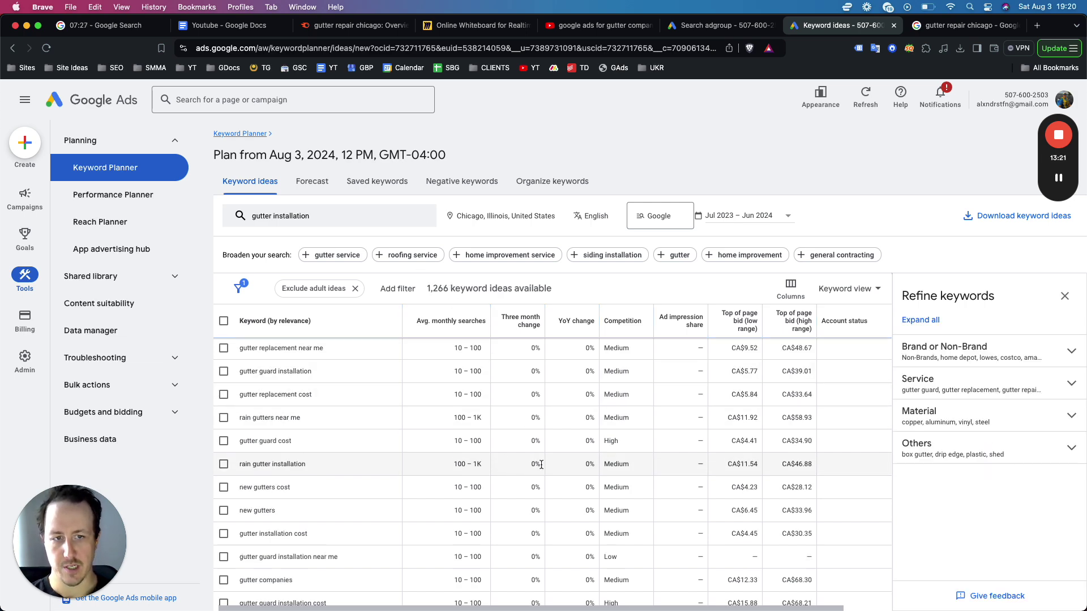
scroll(545, 474, "down", 1)
scroll(545, 473, "down", 4)
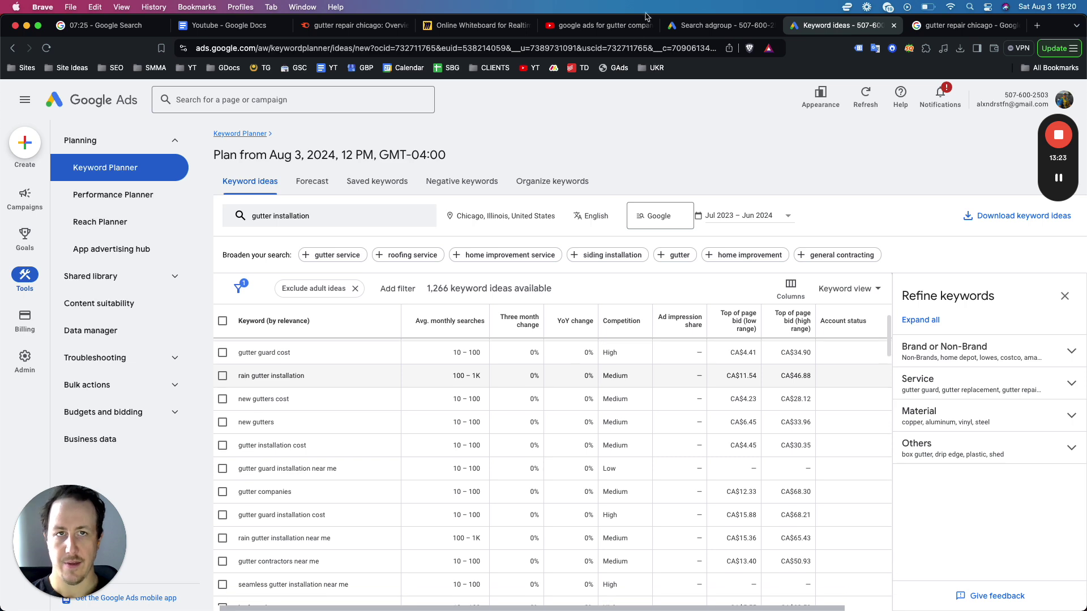
left_click(718, 26)
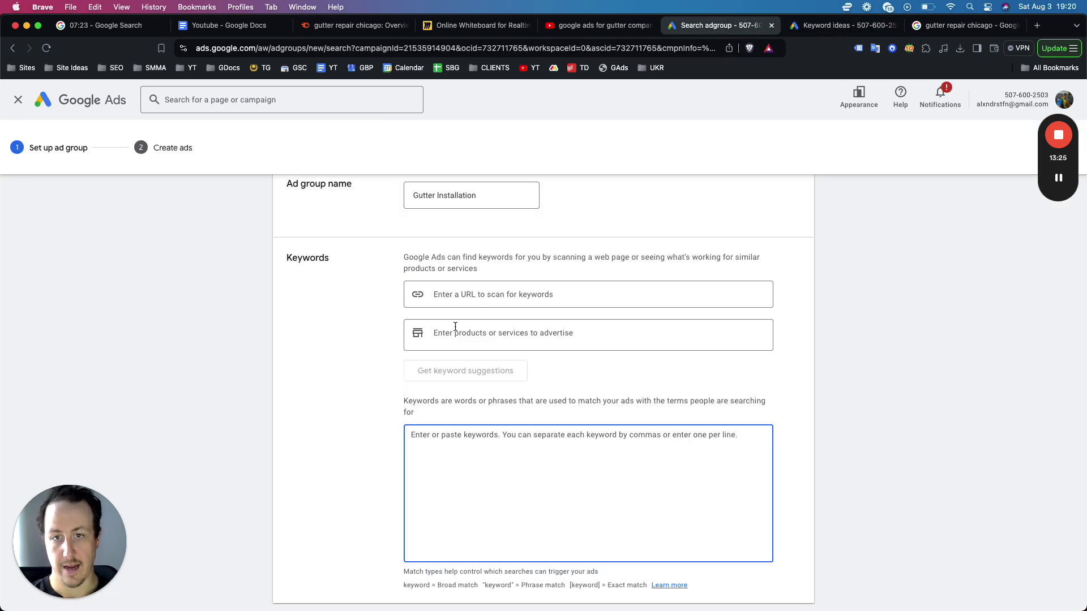
scroll(455, 326, "up", 2)
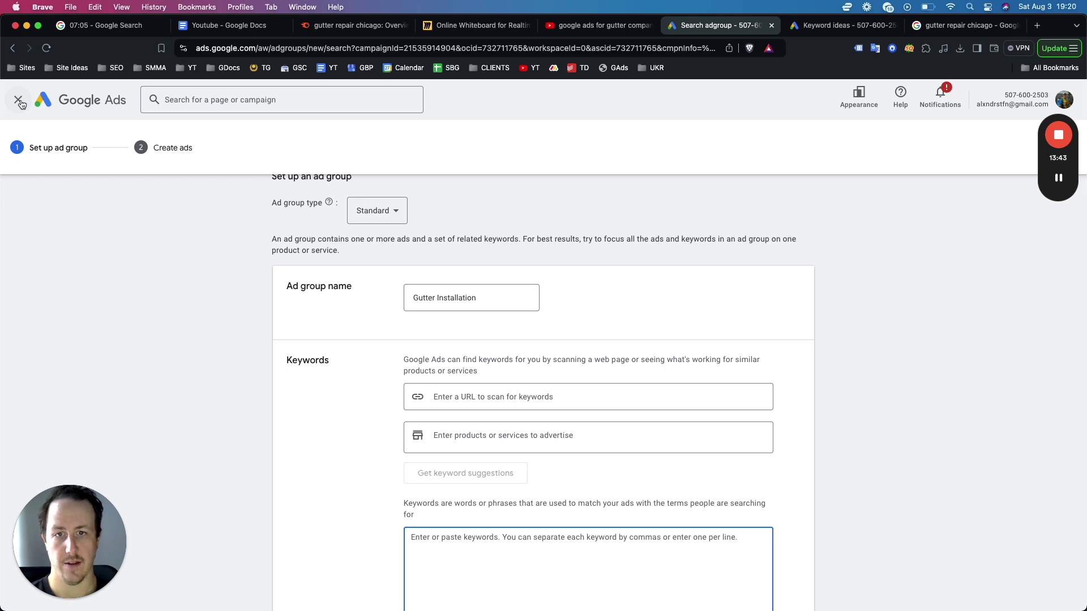
left_click(722, 213)
mouse_move(1059, 136)
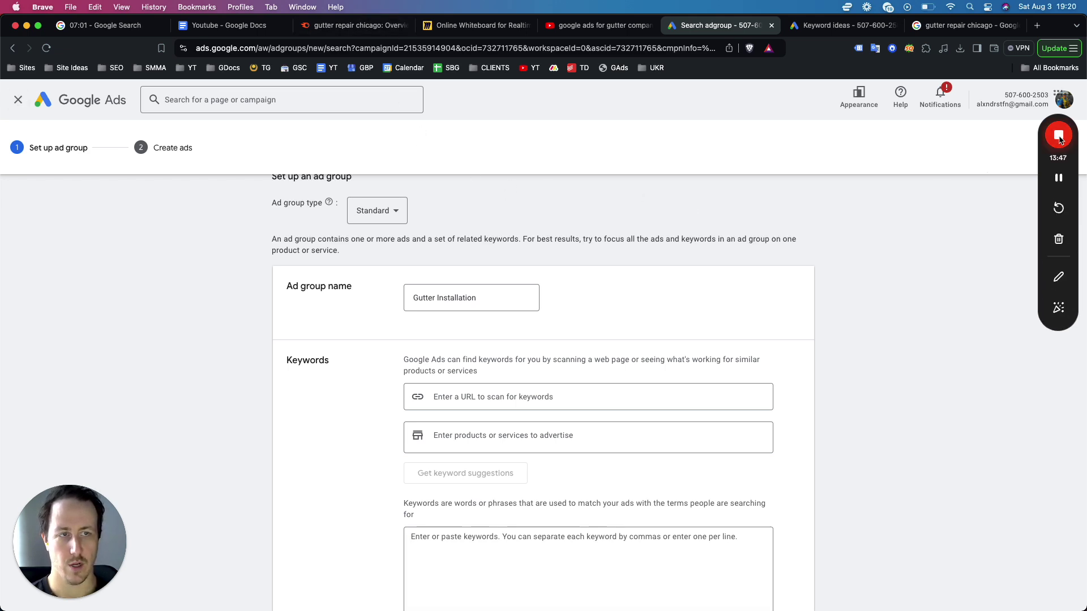